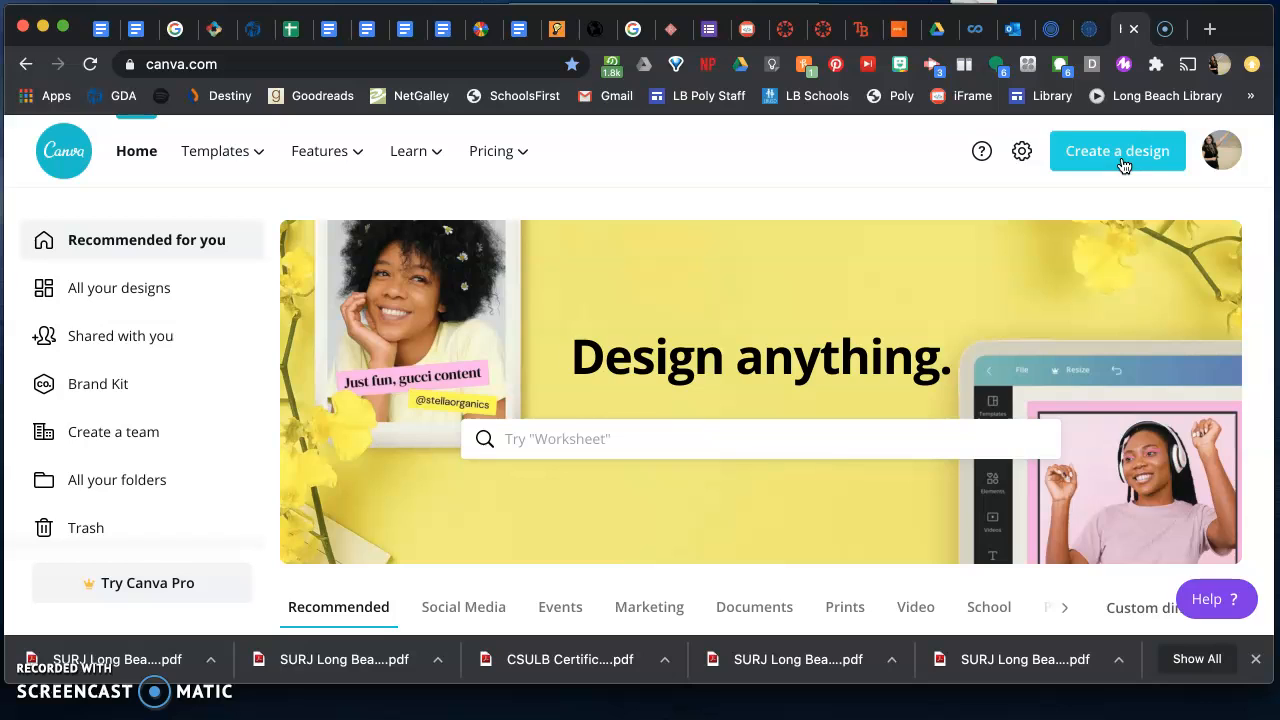
Create a new blank design of the Infographic type
{"action": "left_click", "coordinate": [1157, 168]}
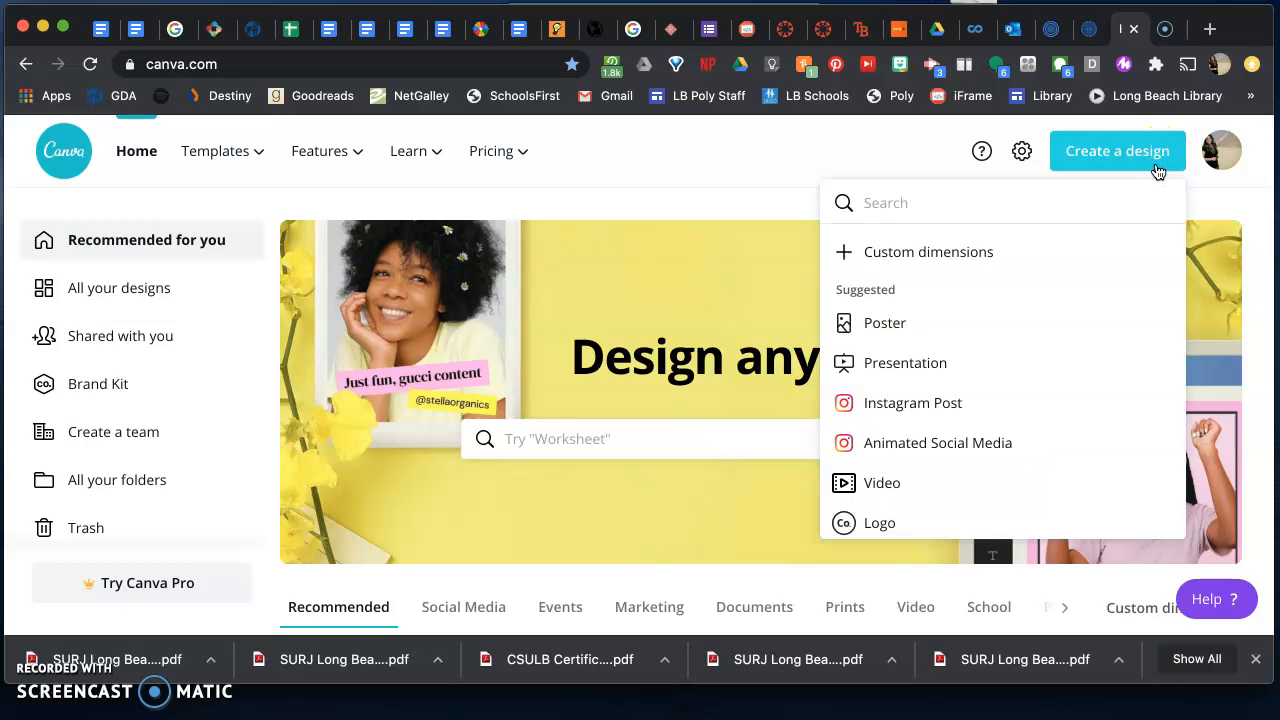
{"action": "left_click", "coordinate": [981, 316]}
{"action": "scroll", "coordinate": [981, 316], "scroll_direction": "down", "scroll_amount": 5}
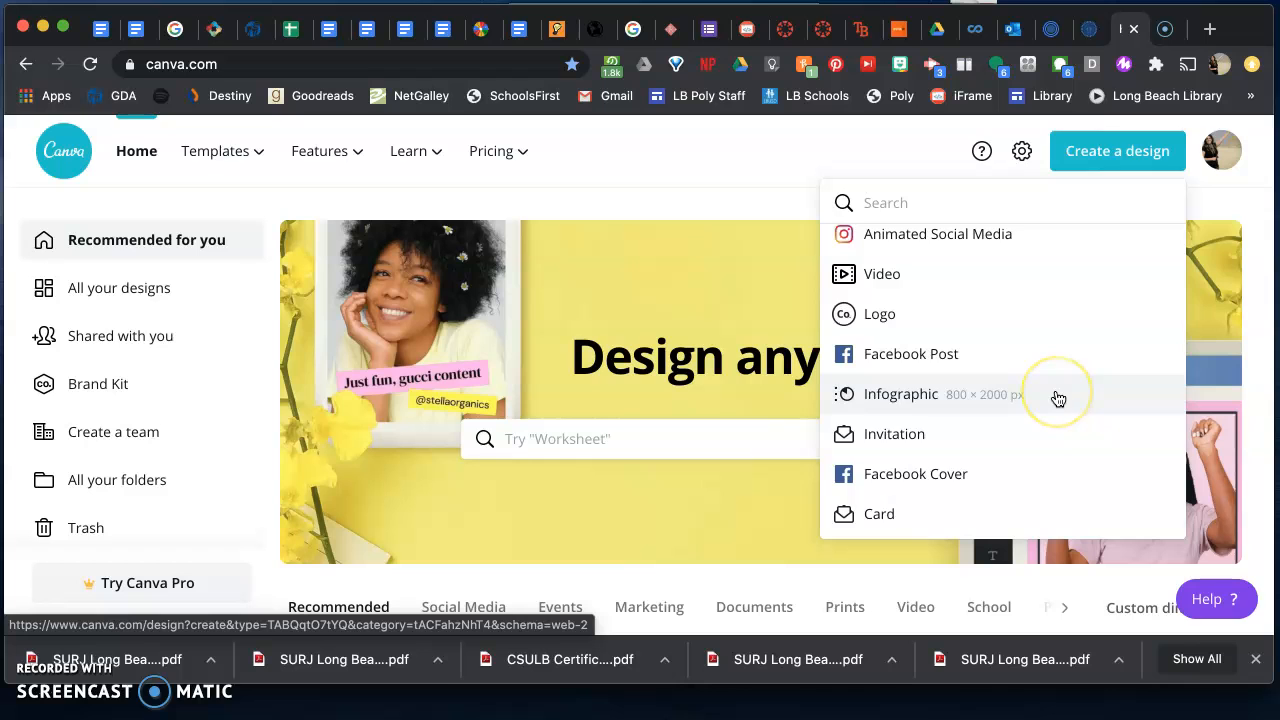
{"action": "scroll", "coordinate": [1058, 399], "scroll_direction": "up", "scroll_amount": 5}
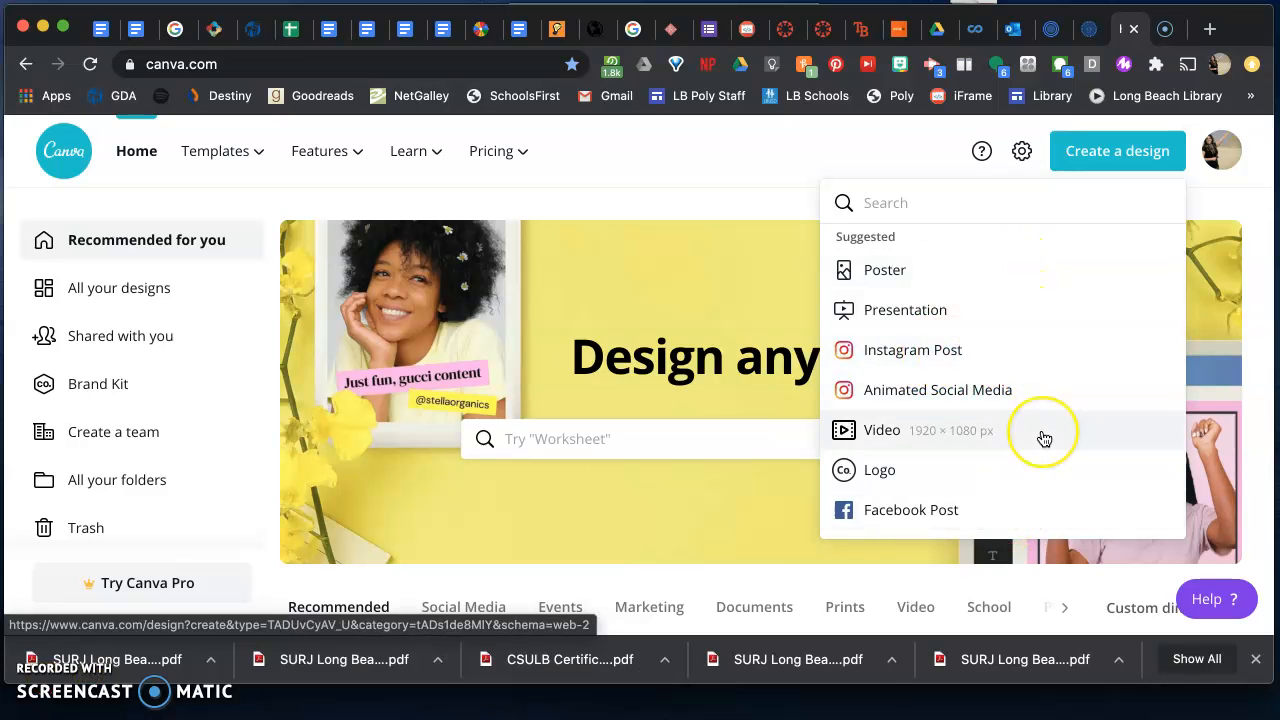
{"action": "scroll", "coordinate": [1043, 438], "scroll_direction": "down", "scroll_amount": 5}
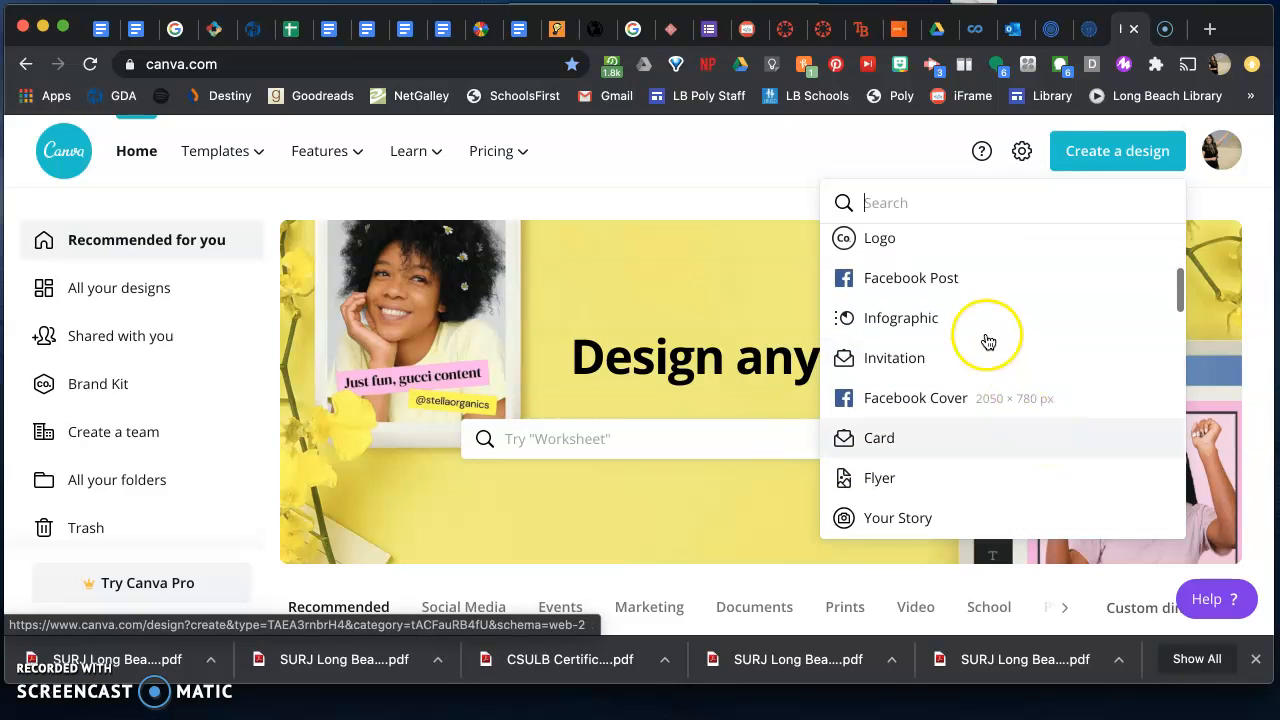
{"action": "left_click", "coordinate": [1043, 322]}
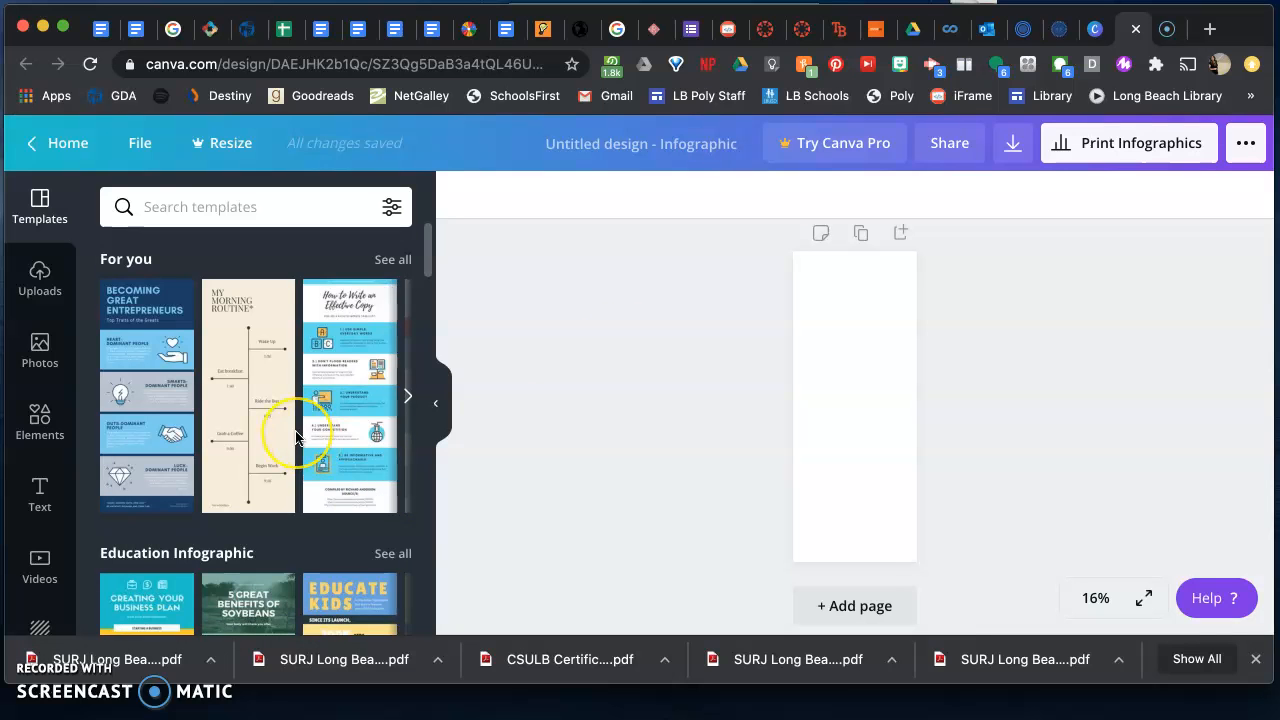
Apply the "Simple Steps to Bicycle Safety" infographic template to the blank page
{"action": "scroll", "coordinate": [296, 437], "scroll_direction": "down", "scroll_amount": 3}
{"action": "scroll", "coordinate": [296, 437], "scroll_direction": "down", "scroll_amount": 5}
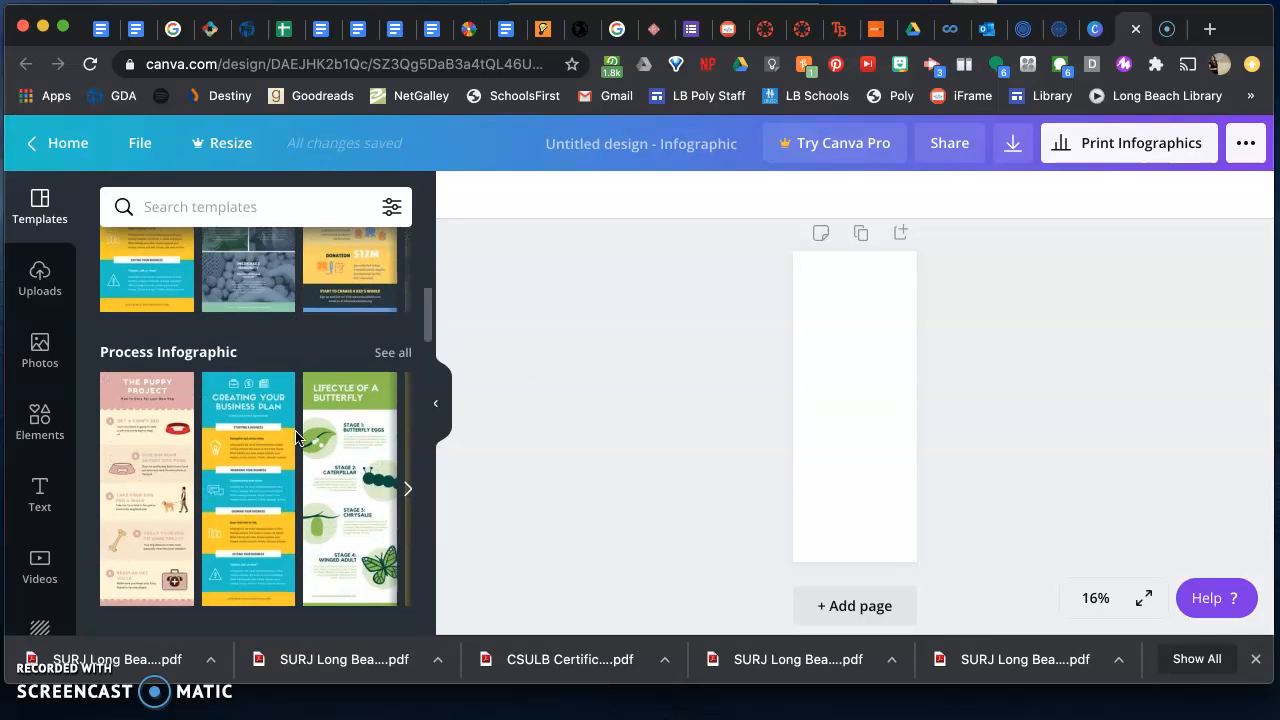
{"action": "scroll", "coordinate": [296, 437], "scroll_direction": "down", "scroll_amount": 2}
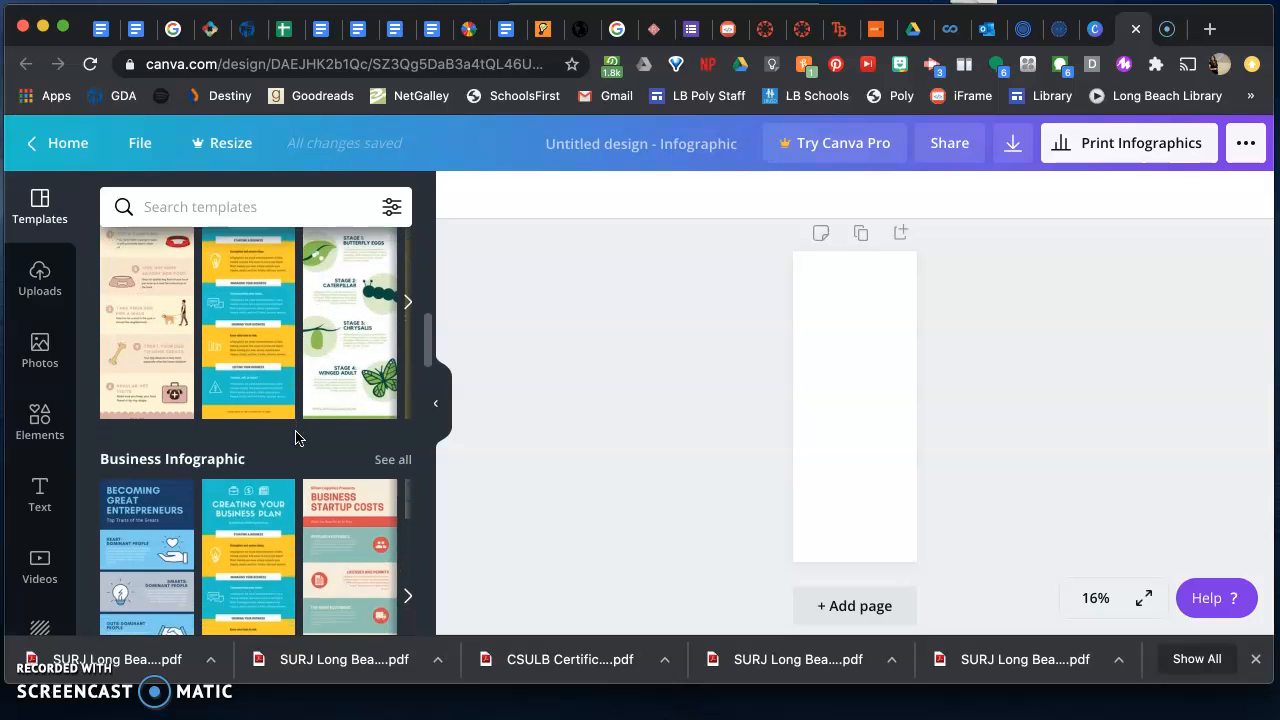
{"action": "scroll", "coordinate": [296, 437], "scroll_direction": "down", "scroll_amount": 2}
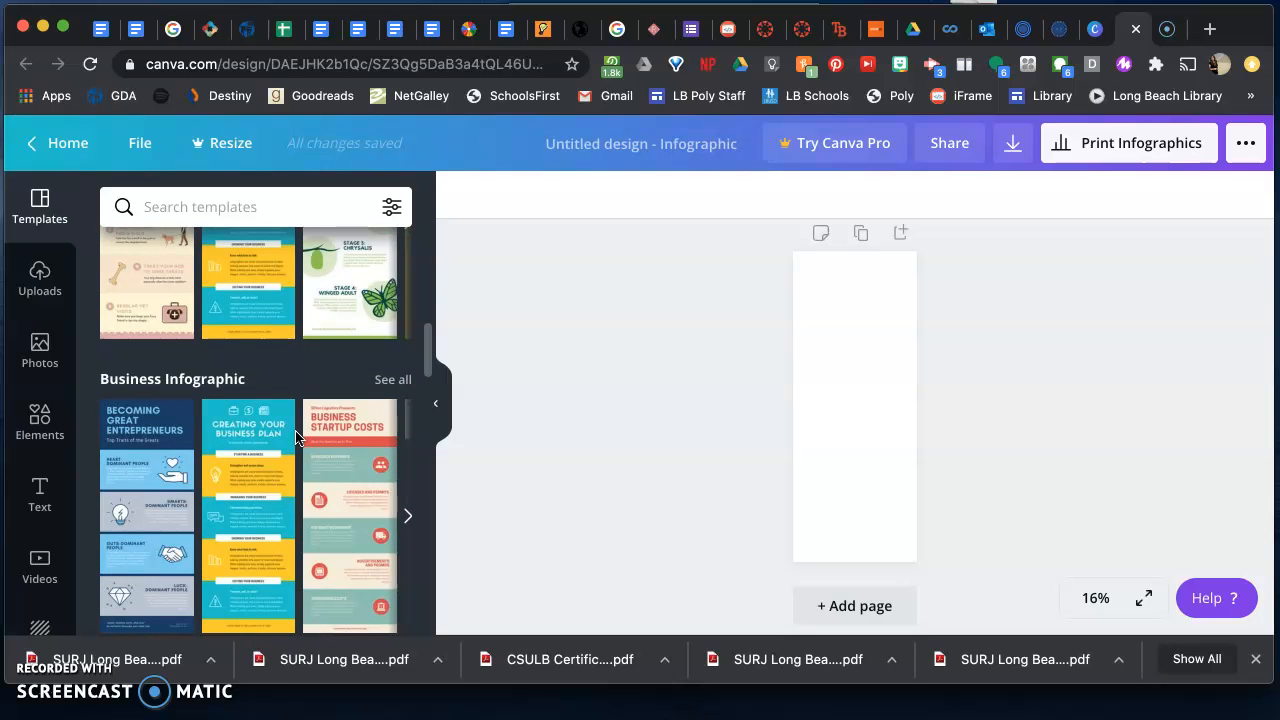
{"action": "scroll", "coordinate": [296, 437], "scroll_direction": "down", "scroll_amount": 5}
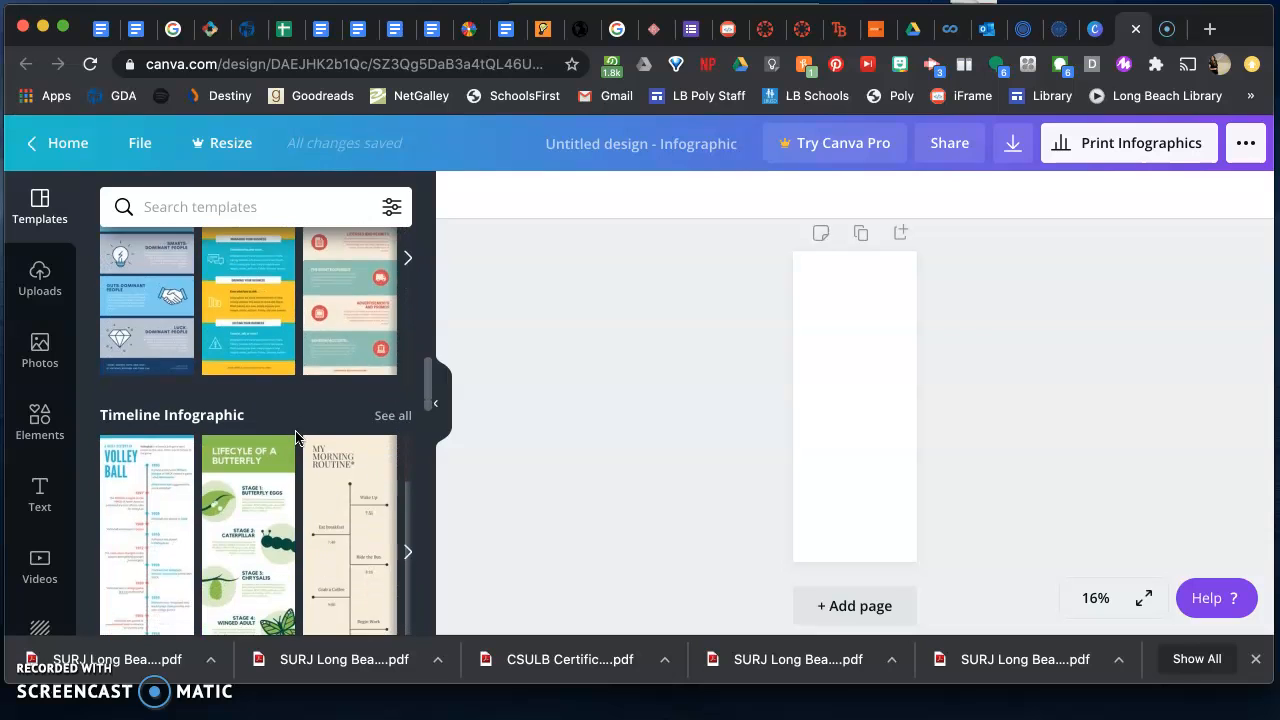
{"action": "scroll", "coordinate": [296, 437], "scroll_direction": "down", "scroll_amount": 5}
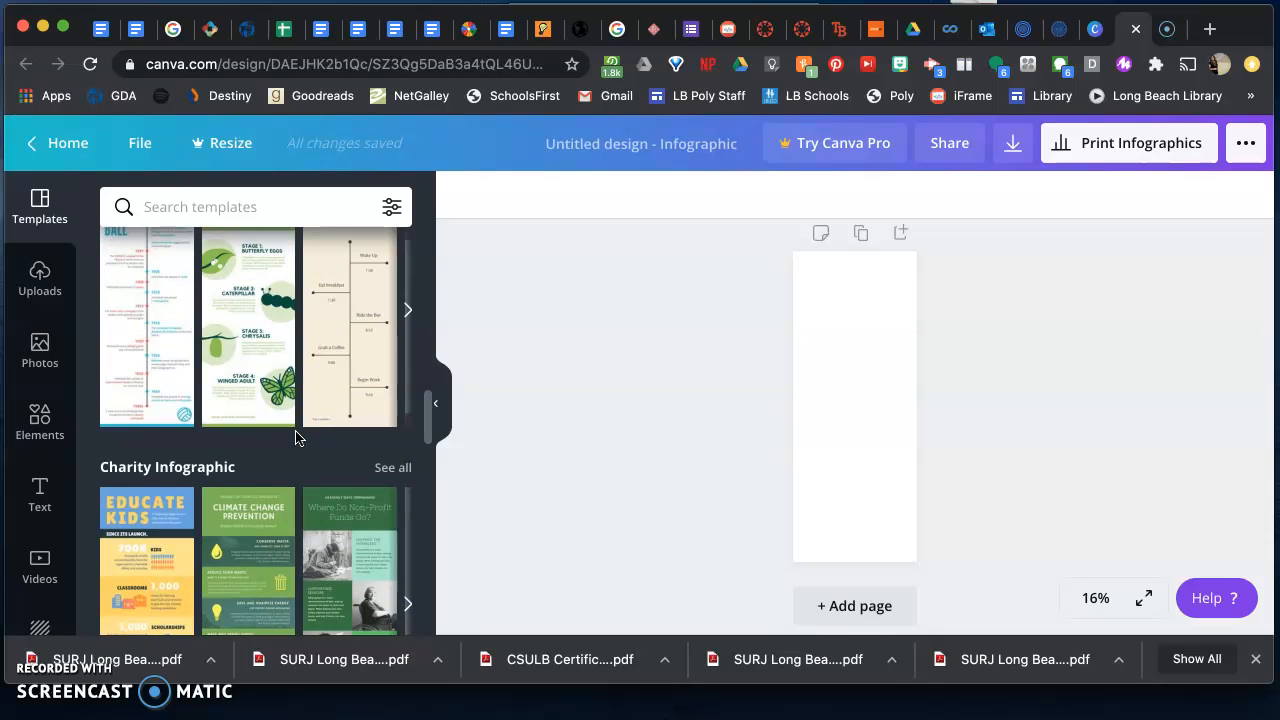
{"action": "scroll", "coordinate": [296, 437], "scroll_direction": "down", "scroll_amount": 4}
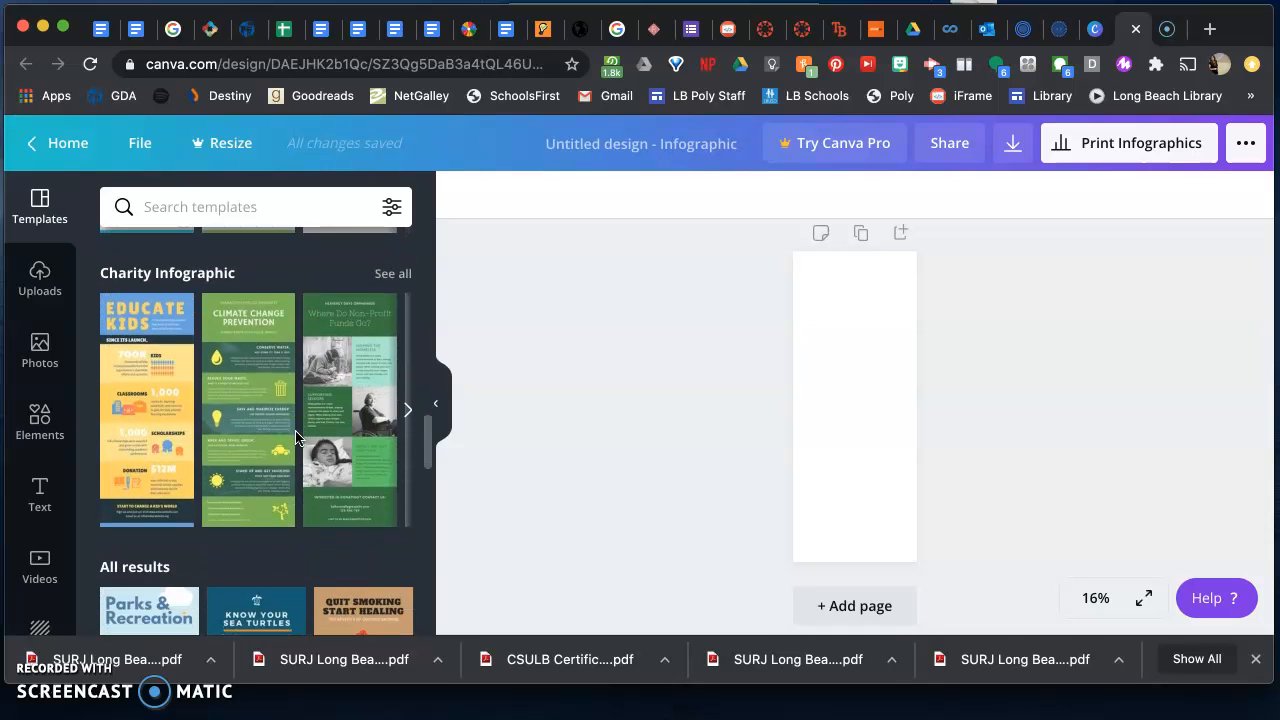
{"action": "scroll", "coordinate": [296, 437], "scroll_direction": "down", "scroll_amount": 6}
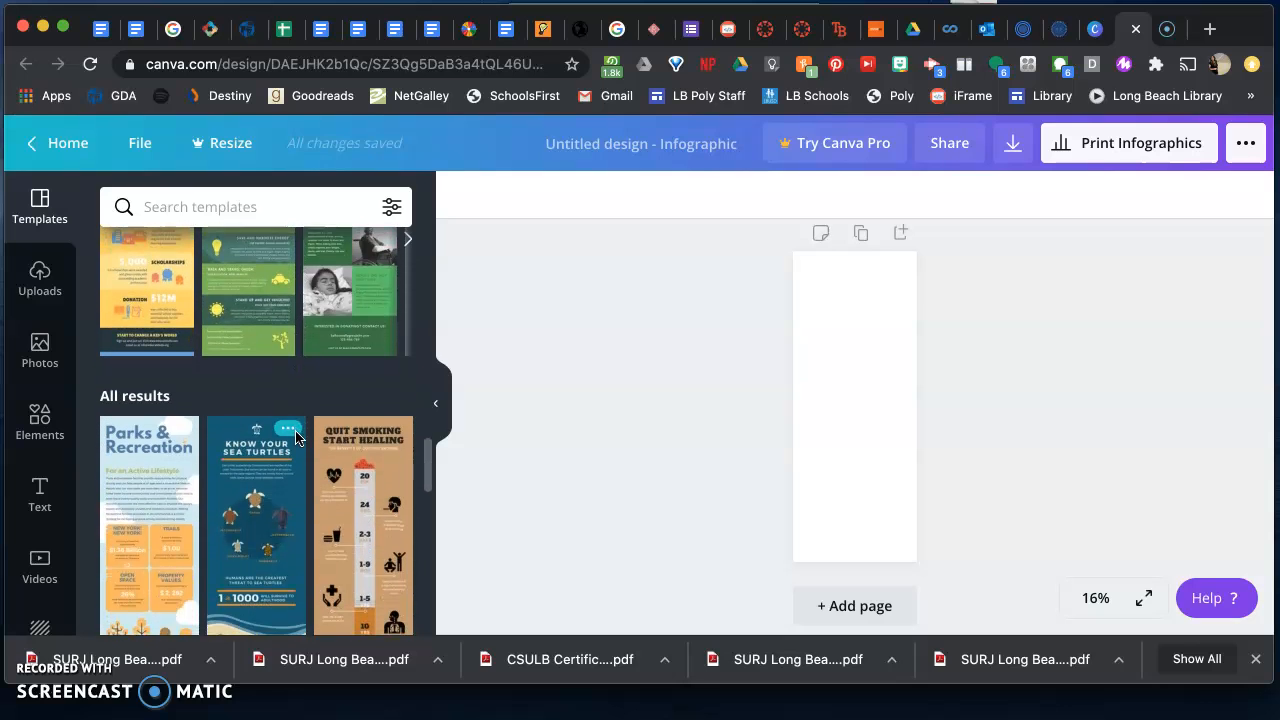
{"action": "scroll", "coordinate": [296, 437], "scroll_direction": "down", "scroll_amount": 1}
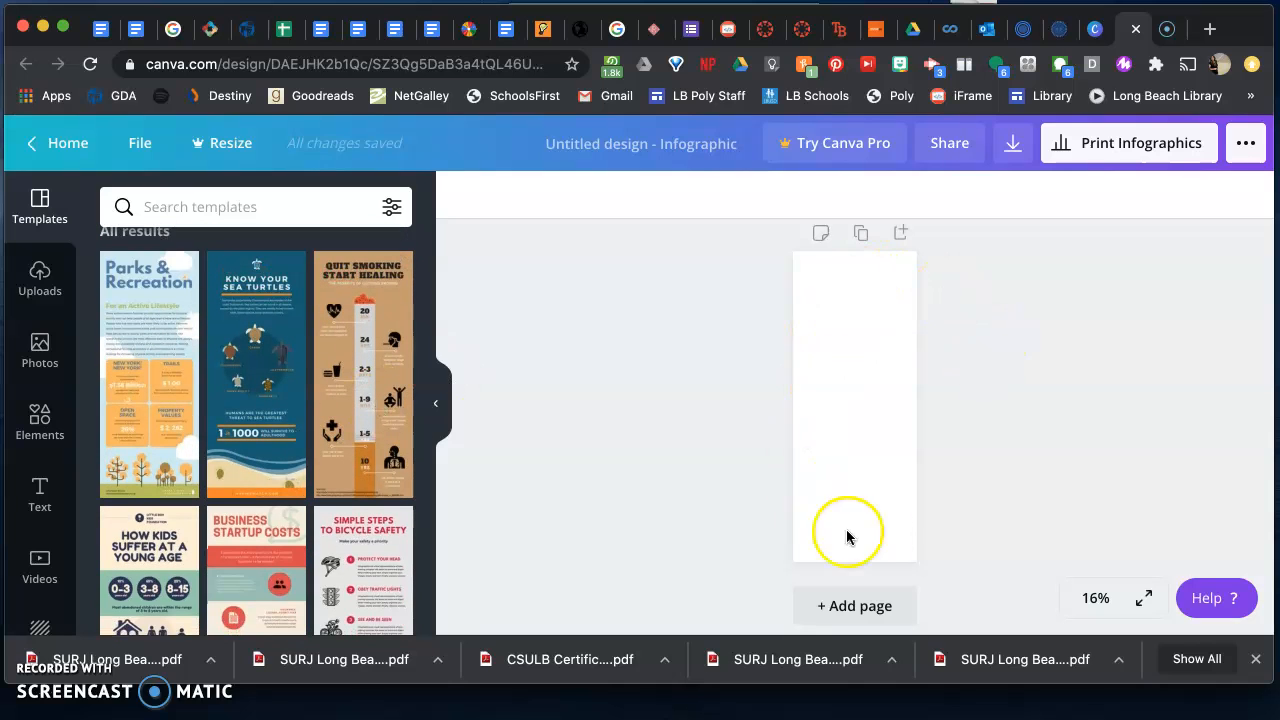
{"action": "scroll", "coordinate": [262, 435], "scroll_direction": "down", "scroll_amount": 5}
{"action": "scroll", "coordinate": [267, 439], "scroll_direction": "down", "scroll_amount": 5}
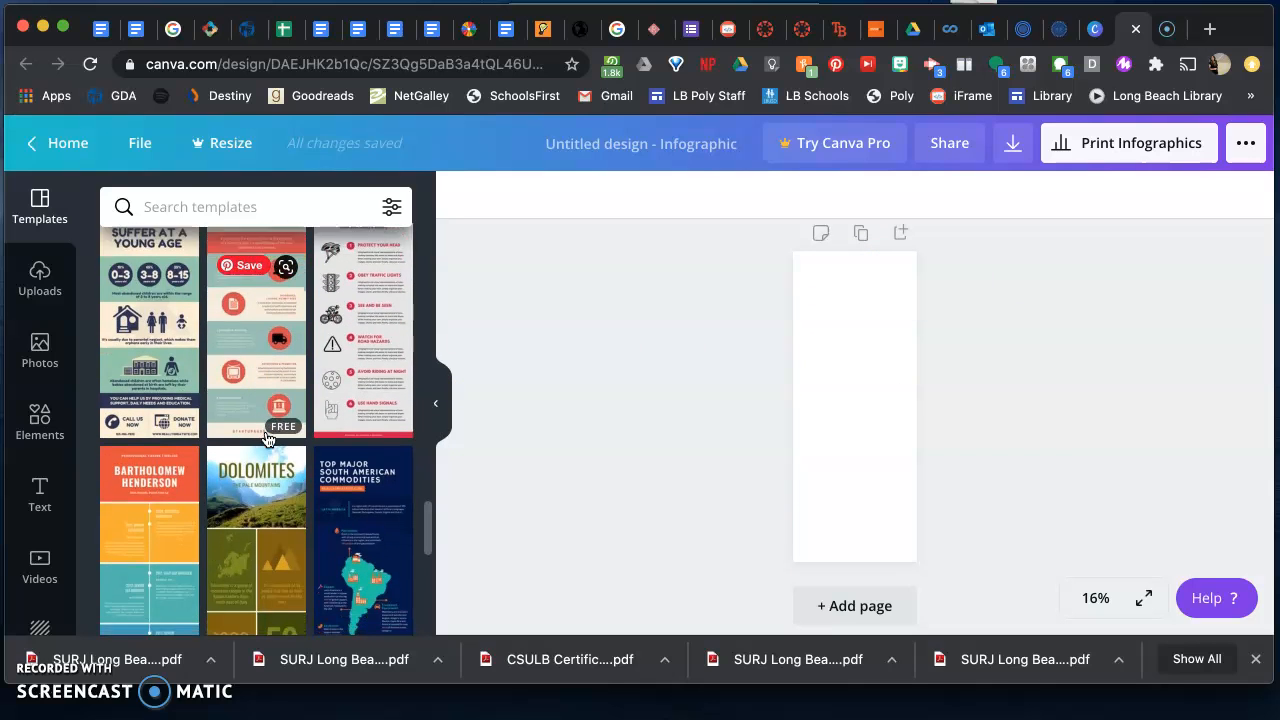
{"action": "scroll", "coordinate": [267, 439], "scroll_direction": "up", "scroll_amount": 3}
{"action": "scroll", "coordinate": [267, 439], "scroll_direction": "up", "scroll_amount": 5}
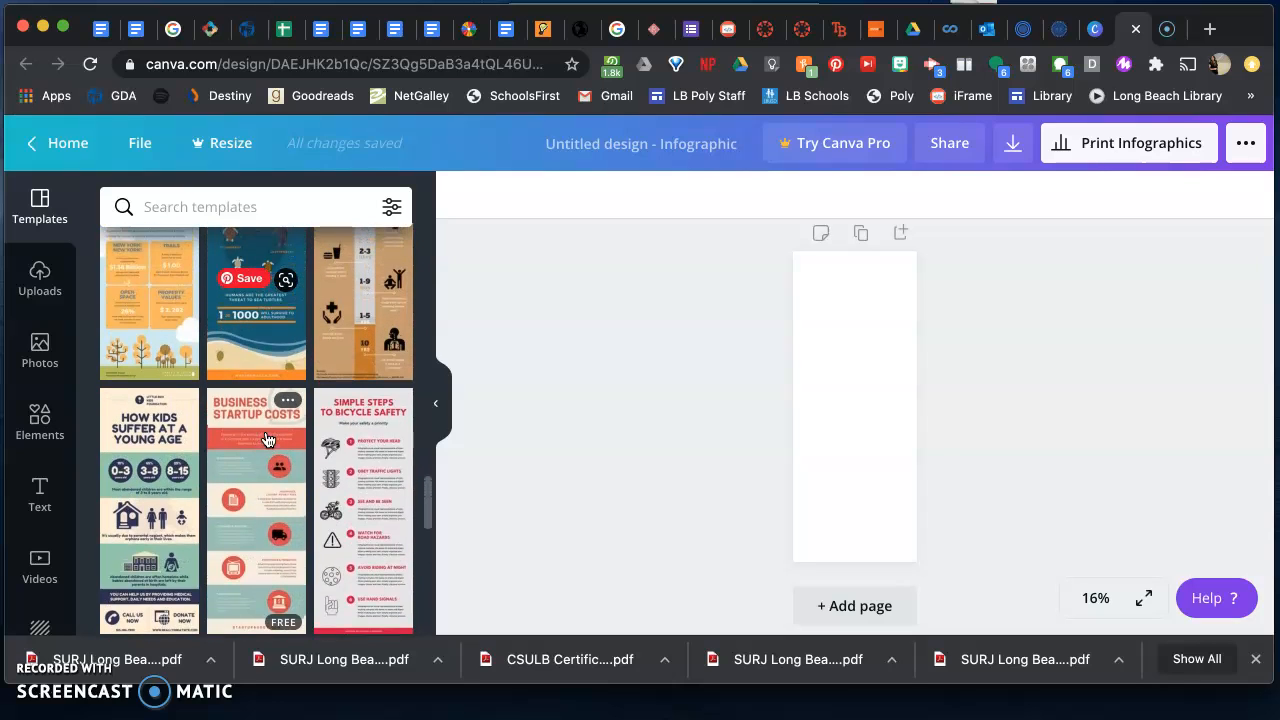
{"action": "left_click", "coordinate": [380, 476]}
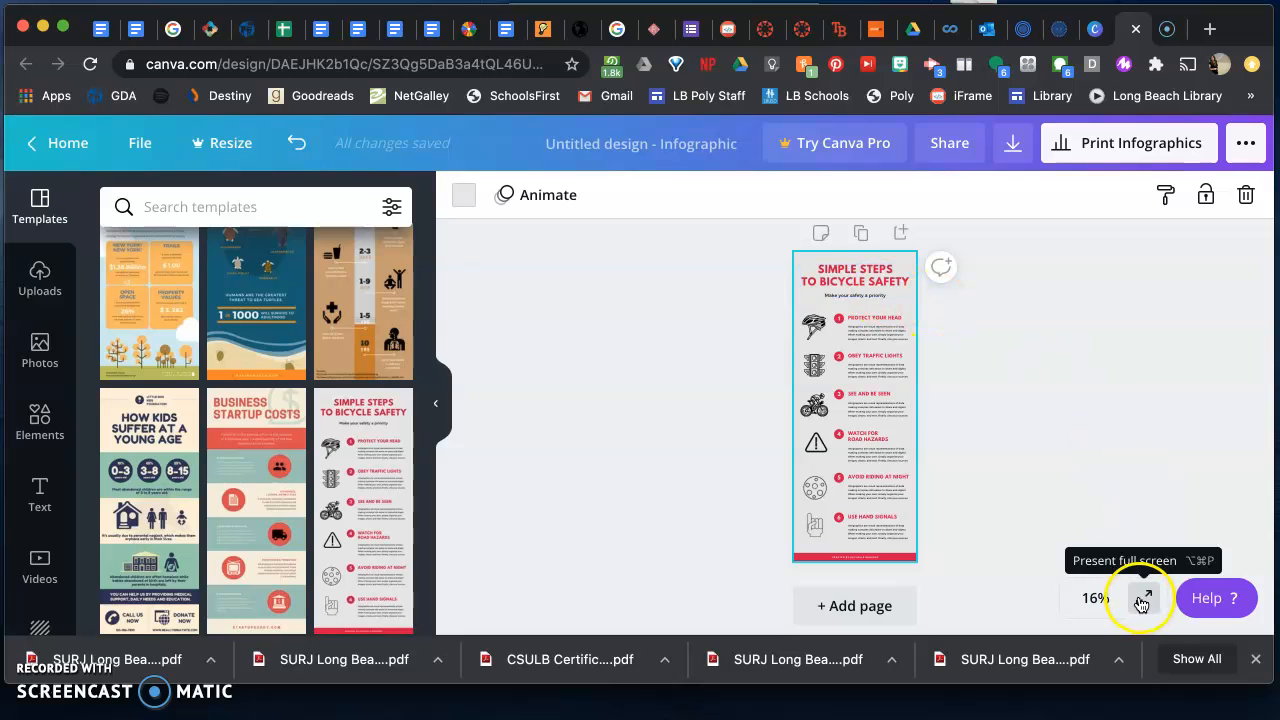
Replace the infographic's main title with "HOW TO TAKE CARE OF OUR LIBRARY BOOKS"
{"action": "left_click", "coordinate": [1095, 598]}
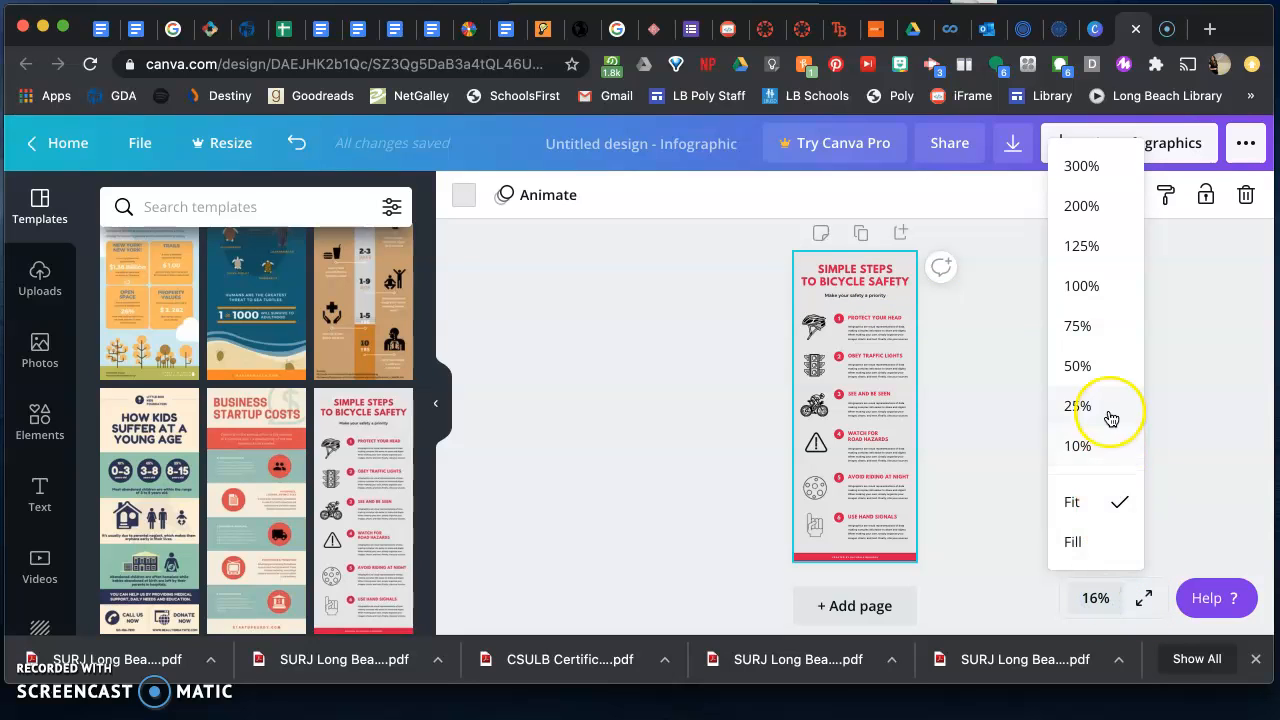
{"action": "left_click", "coordinate": [1097, 366]}
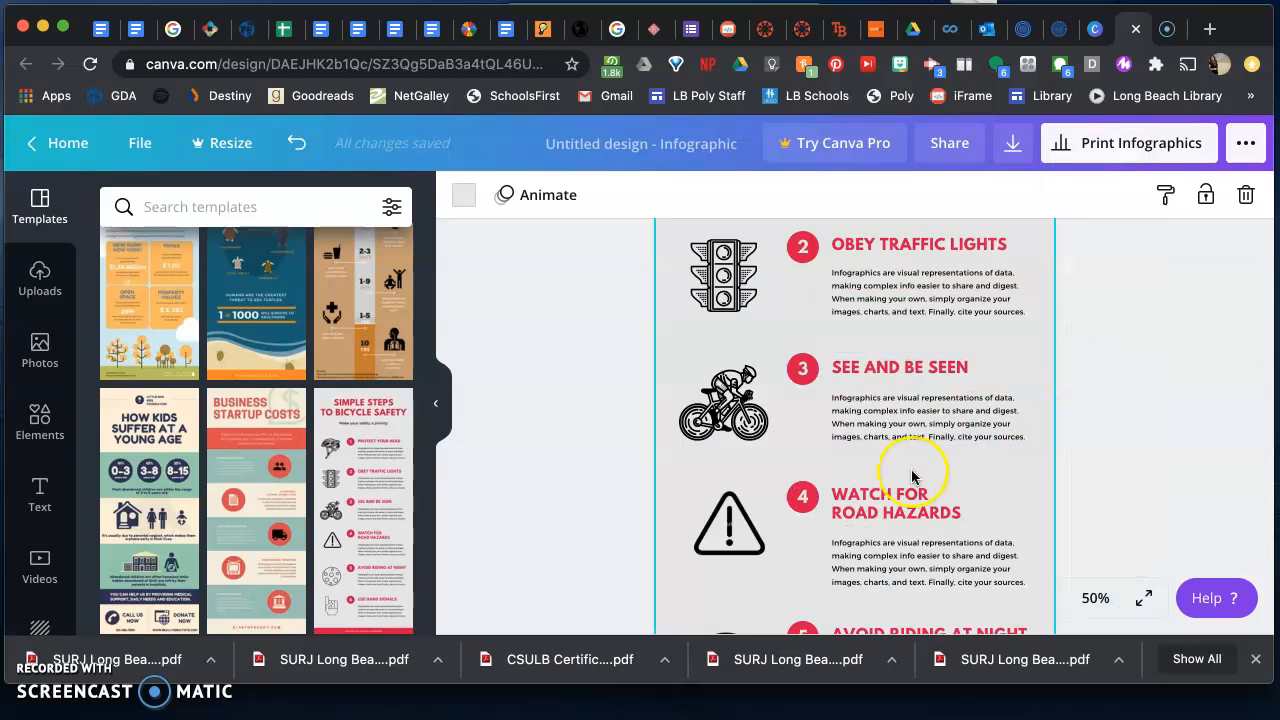
{"action": "scroll", "coordinate": [911, 469], "scroll_direction": "up", "scroll_amount": 5}
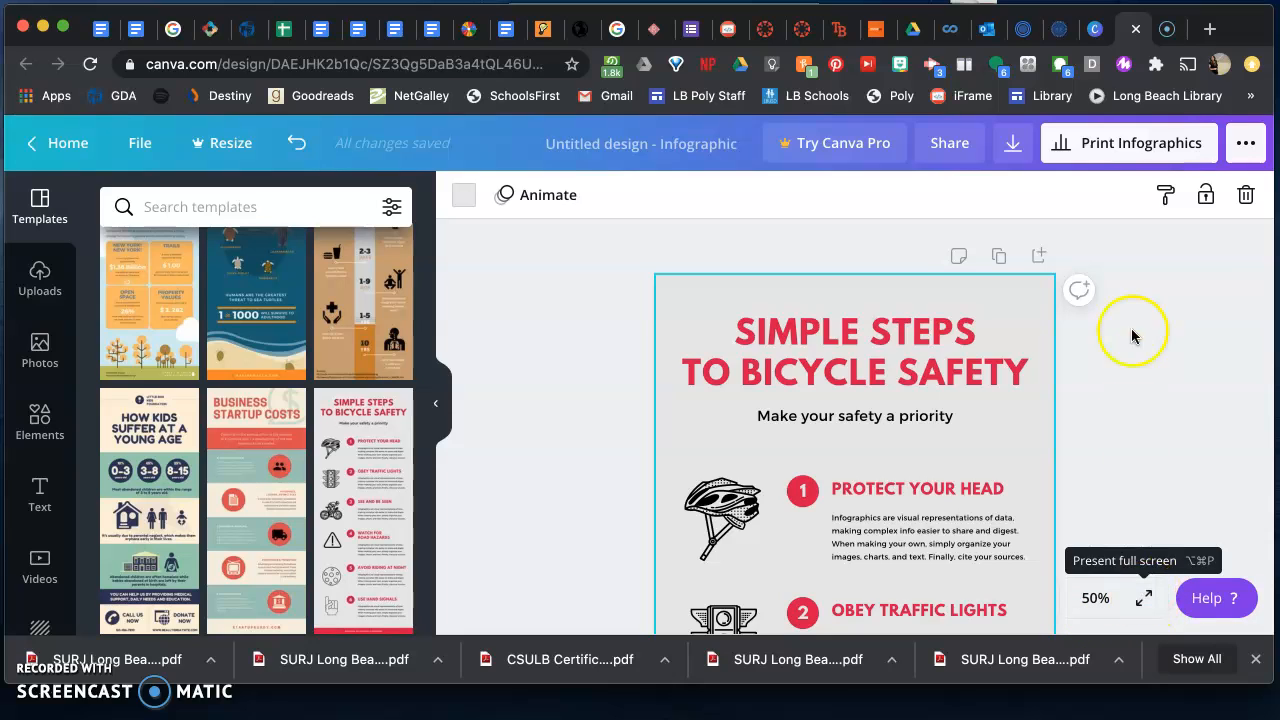
{"action": "left_click", "coordinate": [833, 367]}
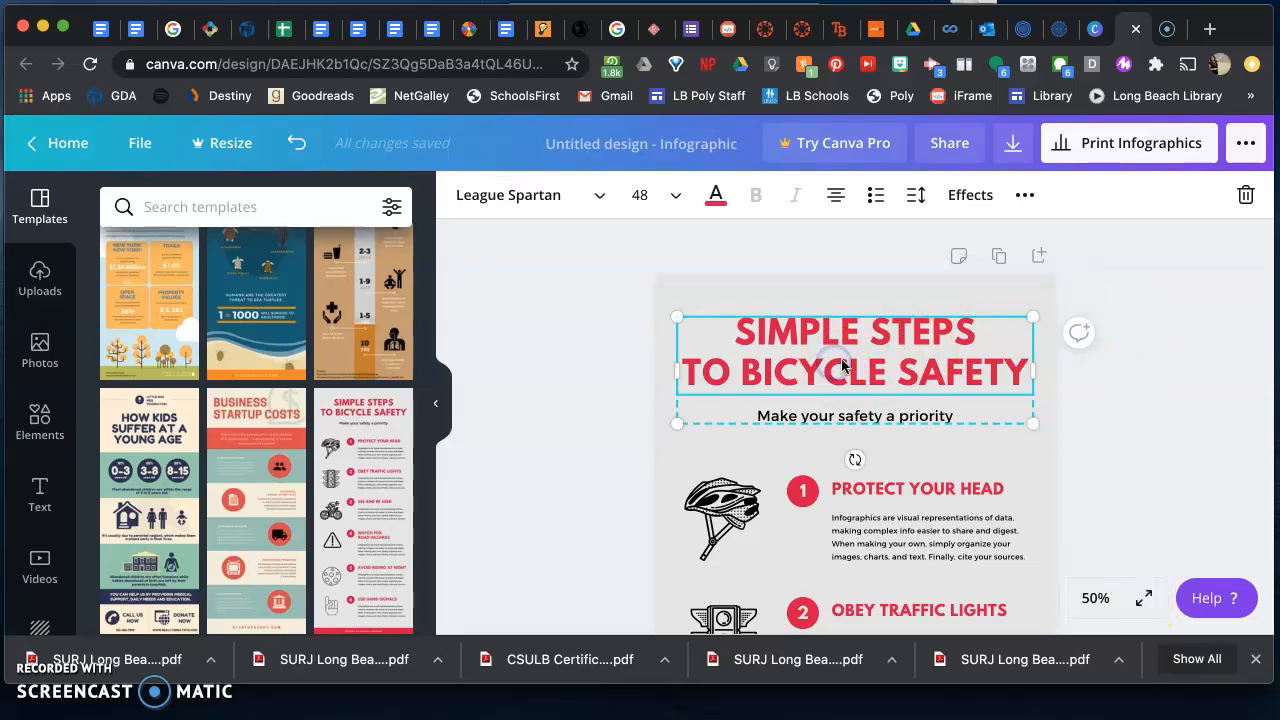
{"action": "triple_click", "coordinate": [931, 376]}
{"action": "triple_click", "coordinate": [897, 343]}
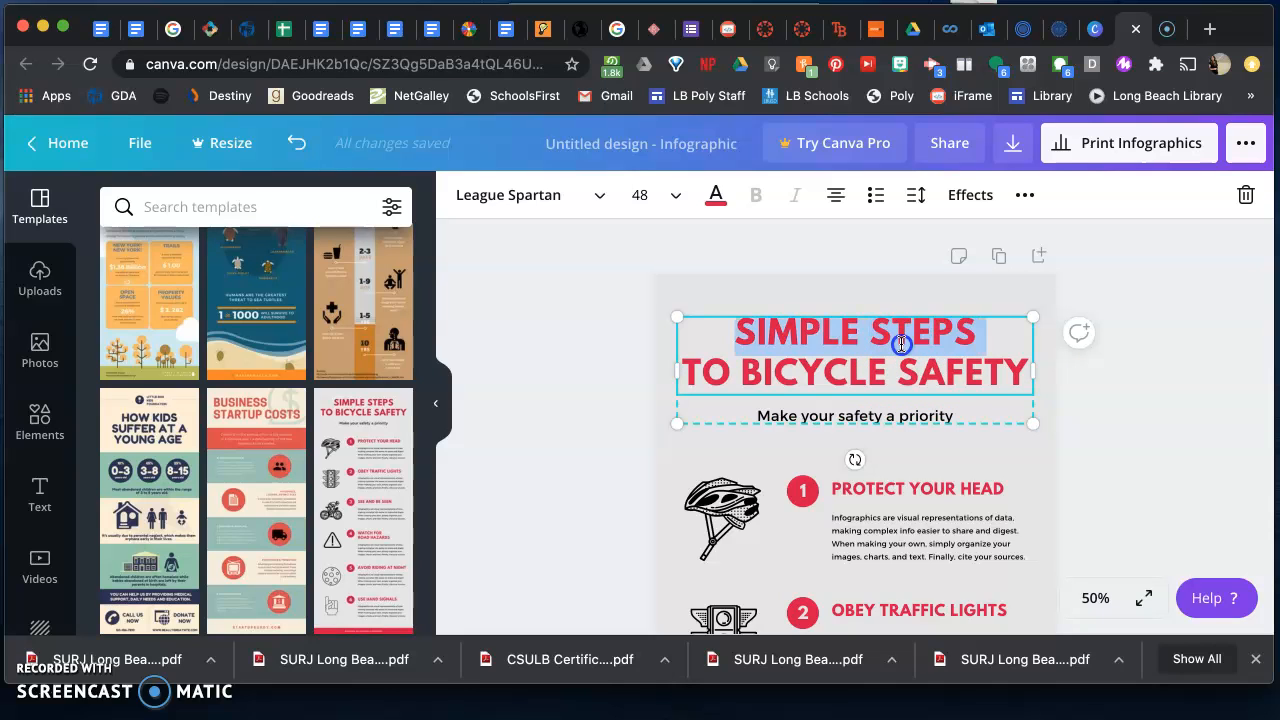
{"action": "left_click", "coordinate": [732, 335]}
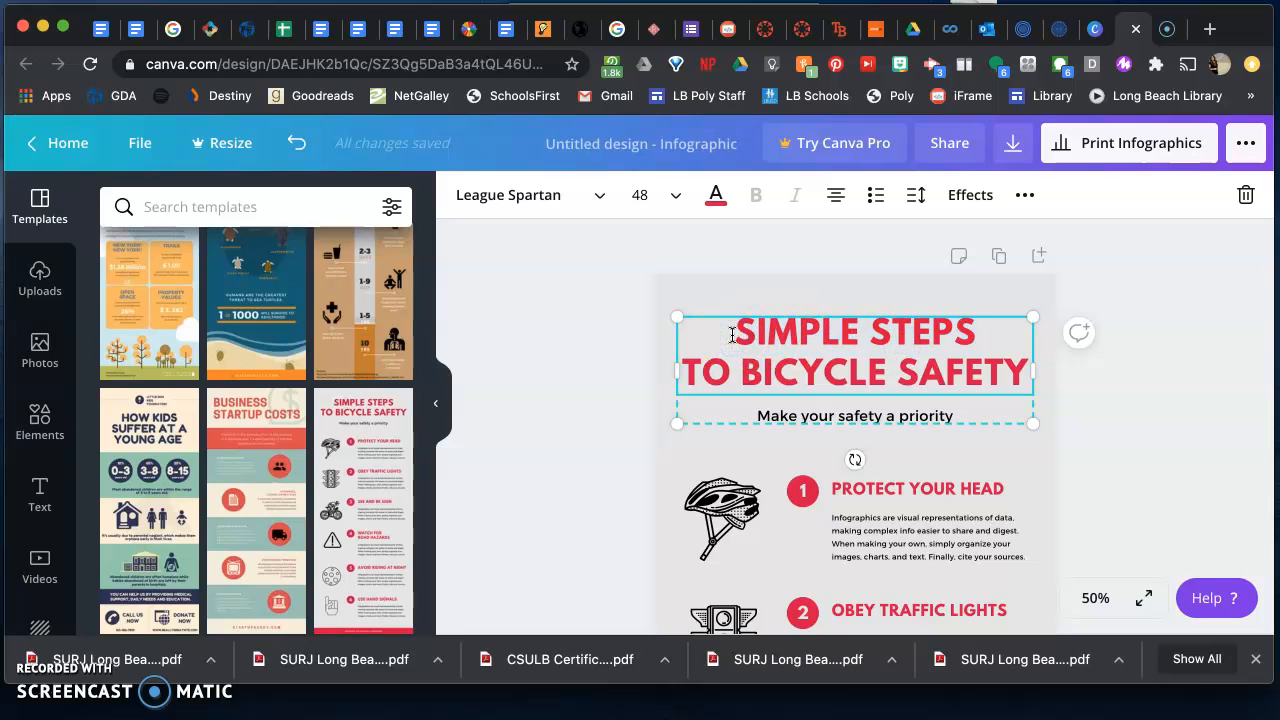
{"action": "key", "text": "super+a"}
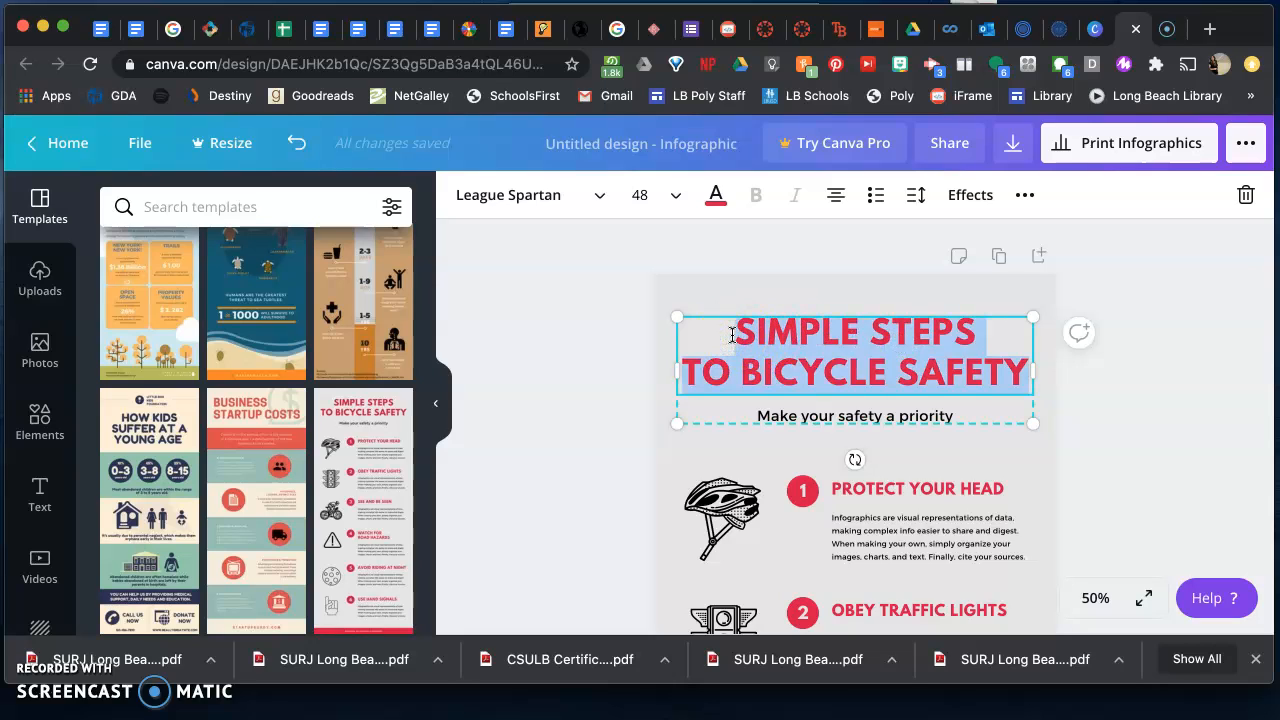
{"action": "type", "text": "HOW TO TAKE CARE O"}
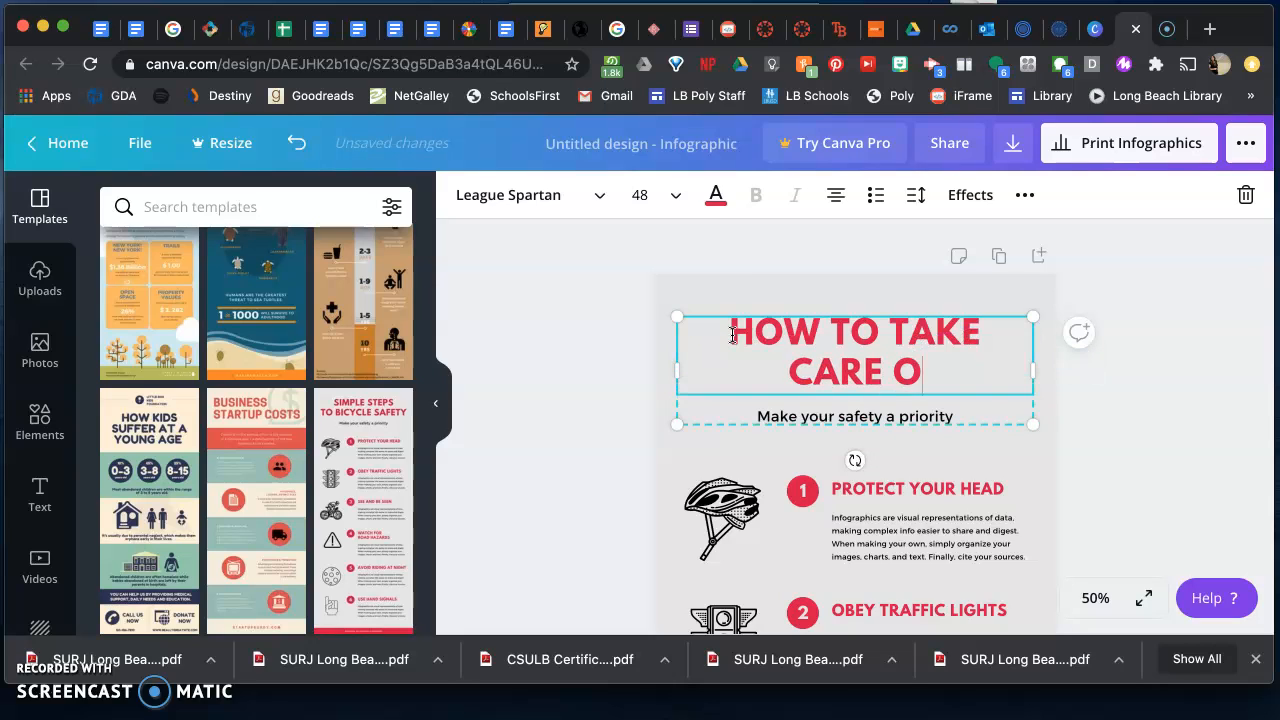
{"action": "type", "text": "F OUR CLA"}
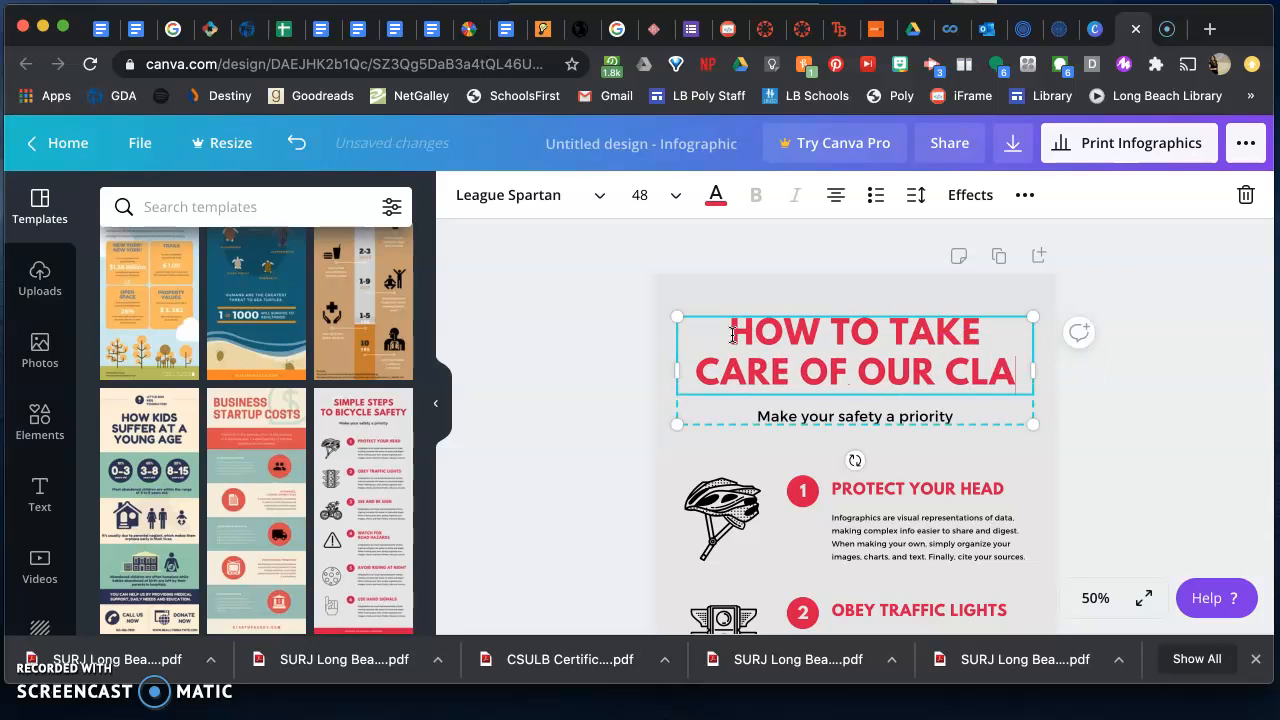
{"action": "type", "text": "SSROOM LIBRARY"}
{"action": "key", "text": "BackSpace"}
{"action": "key", "text": "BackSpace"}
{"action": "key", "text": "BackSpace"}
{"action": "key", "text": "BackSpace"}
{"action": "key", "text": "BackSpace"}
{"action": "key", "text": "BackSpace"}
{"action": "key", "text": "BackSpace"}
{"action": "key", "text": "BackSpace"}
{"action": "key", "text": "BackSpace"}
{"action": "key", "text": "BackSpace"}
{"action": "key", "text": "BackSpace"}
{"action": "key", "text": "BackSpace"}
{"action": "key", "text": "BackSpace"}
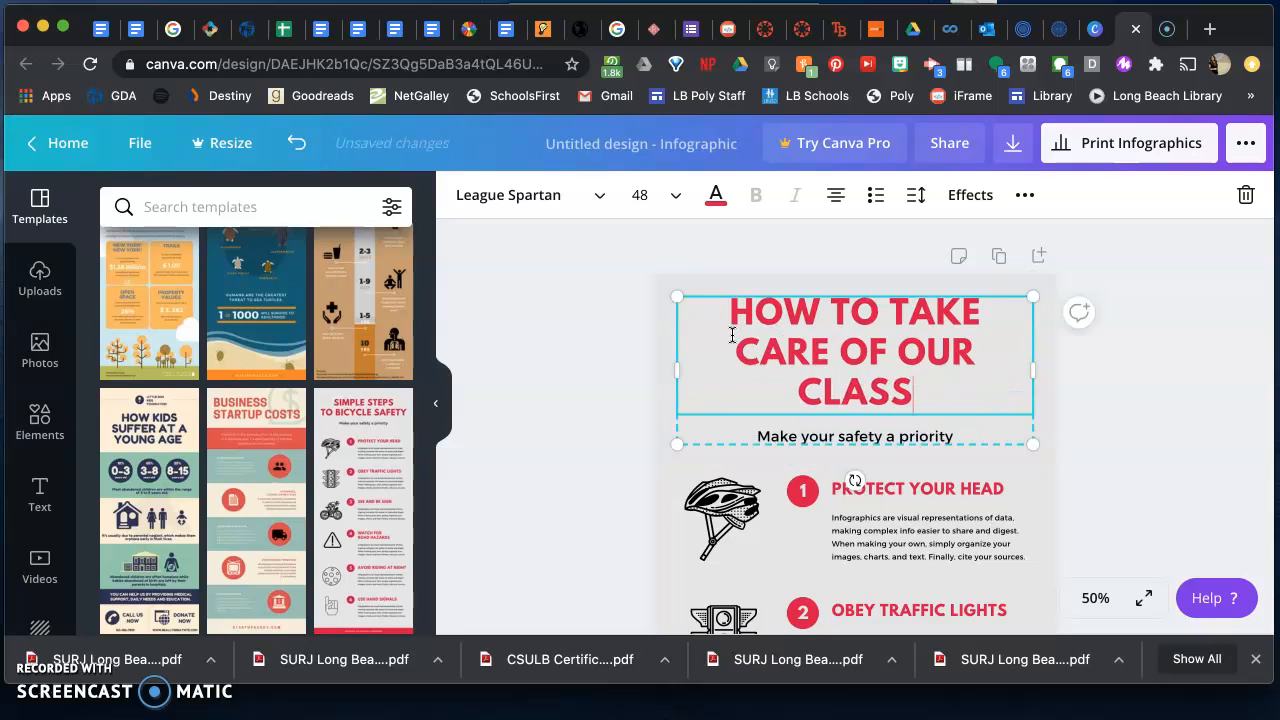
{"action": "key", "text": "BackSpace"}
{"action": "key", "text": "BackSpace"}
{"action": "key", "text": "BackSpace"}
{"action": "key", "text": "BackSpace"}
{"action": "key", "text": "BackSpace"}
{"action": "type", "text": "LIBRA"}
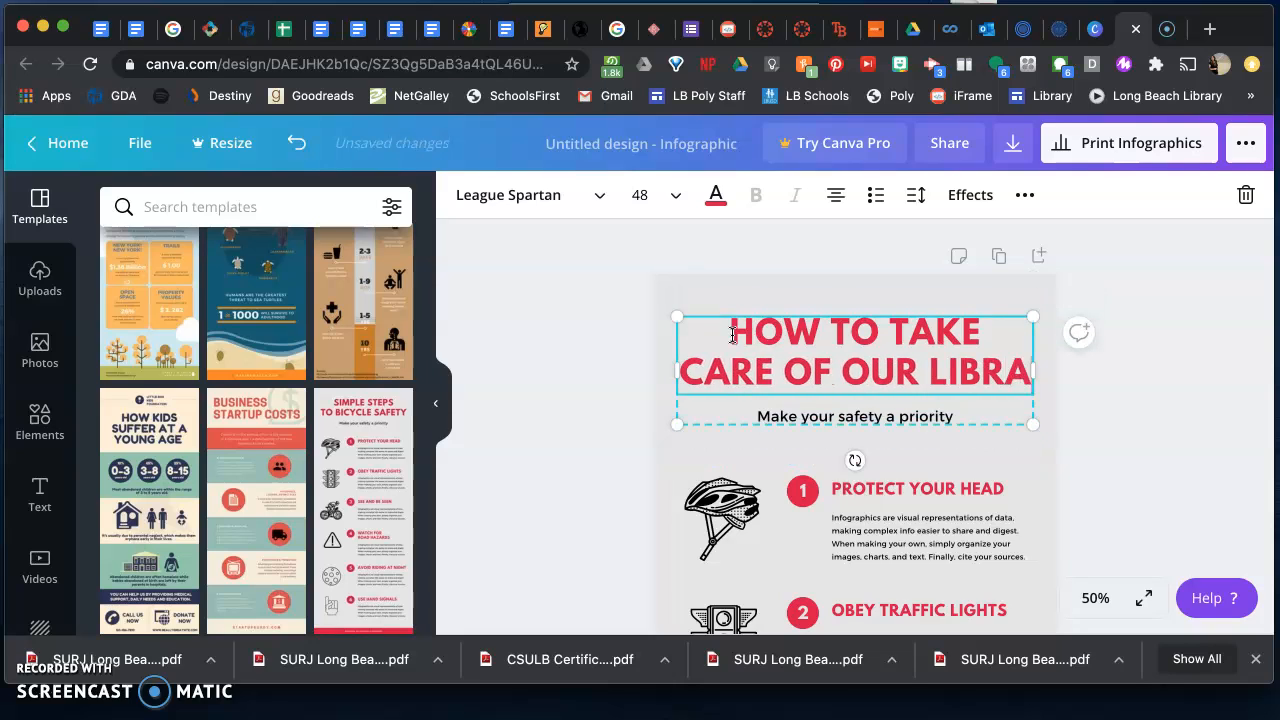
{"action": "type", "text": "RY BOKS"}
{"action": "key", "text": "BackSpace"}
{"action": "key", "text": "BackSpace"}
{"action": "type", "text": "OKS"}
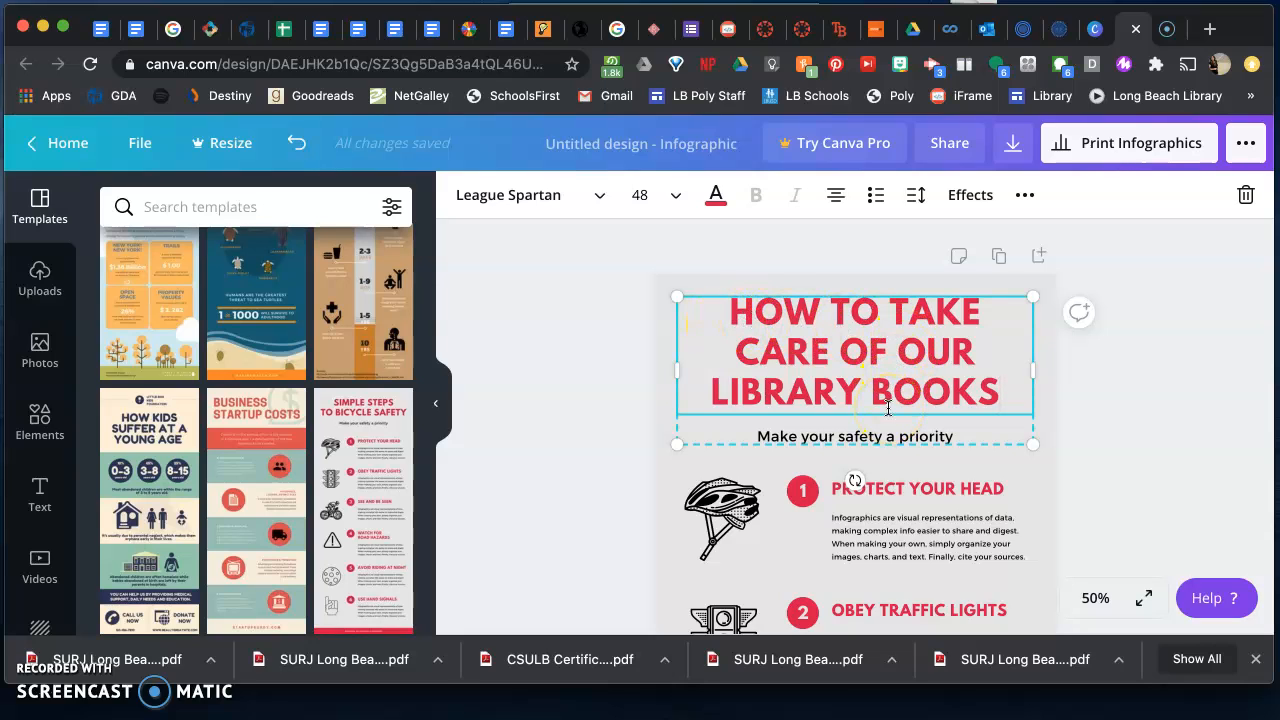
Delete the "Make your safety a priority" subtitle below the title and undo the deletion
{"action": "left_click", "coordinate": [874, 441]}
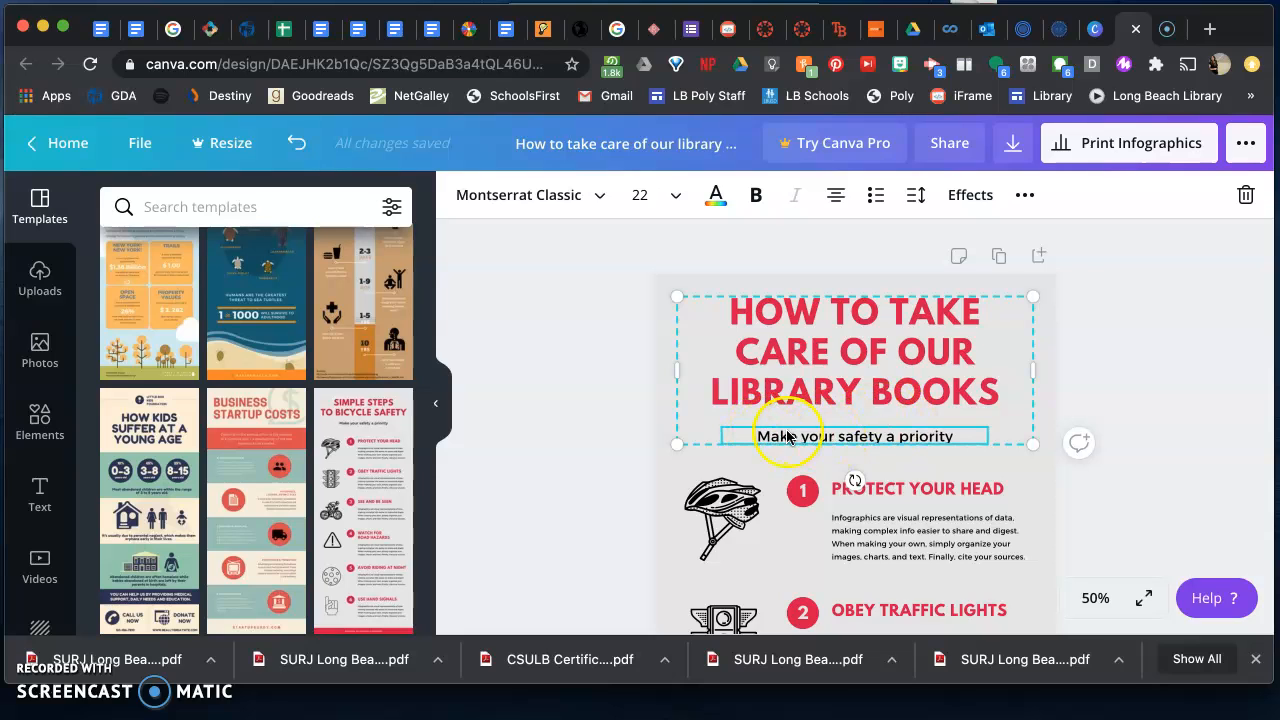
{"action": "left_click", "coordinate": [805, 400]}
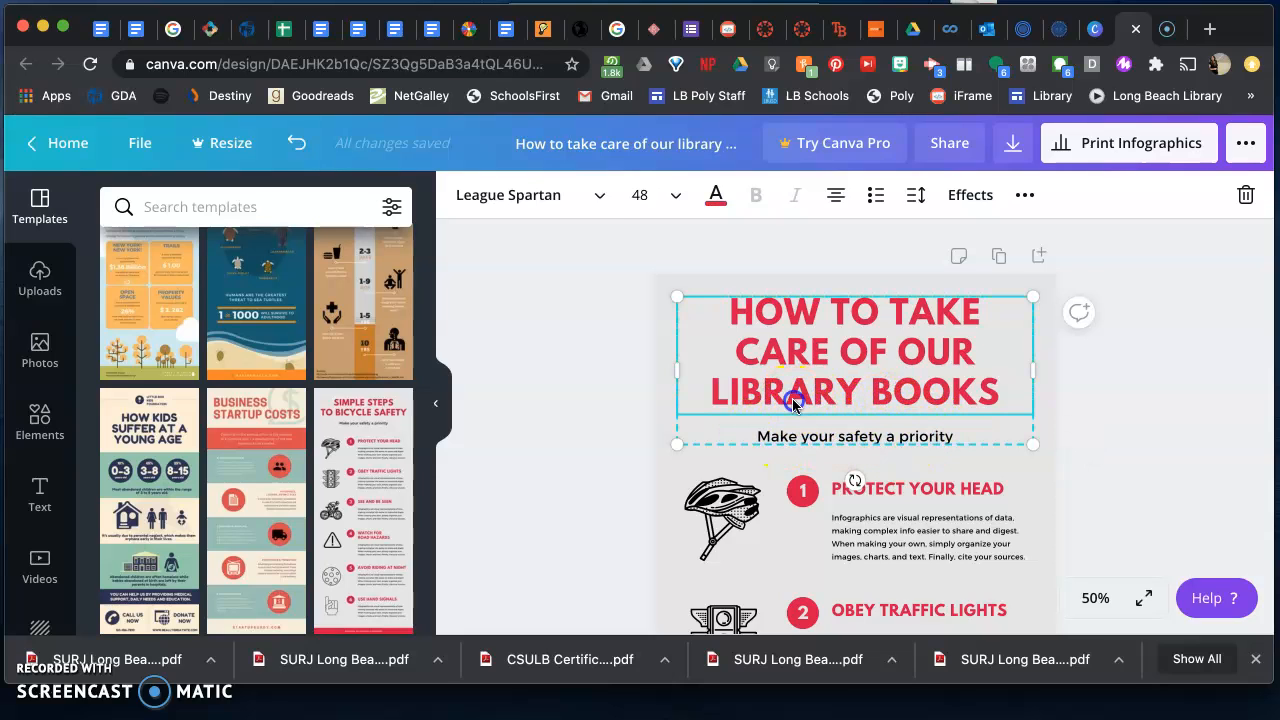
{"action": "left_click", "coordinate": [802, 441]}
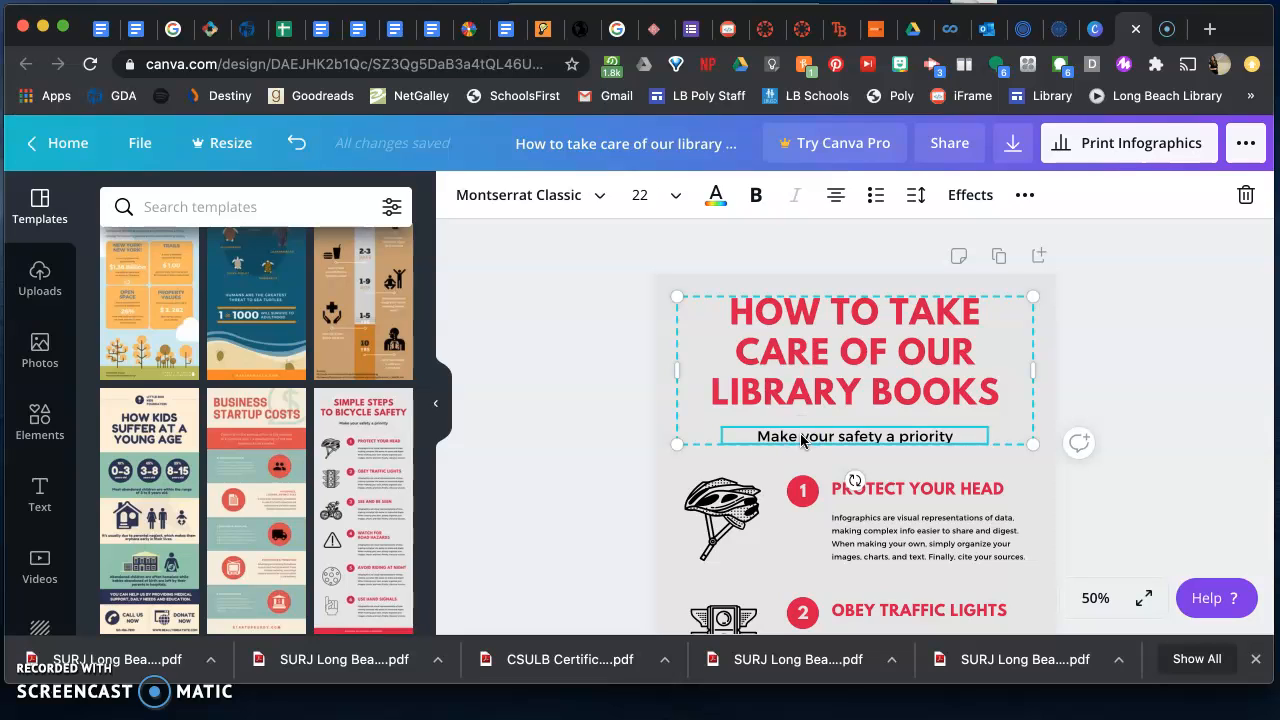
{"action": "key", "text": "BackSpace"}
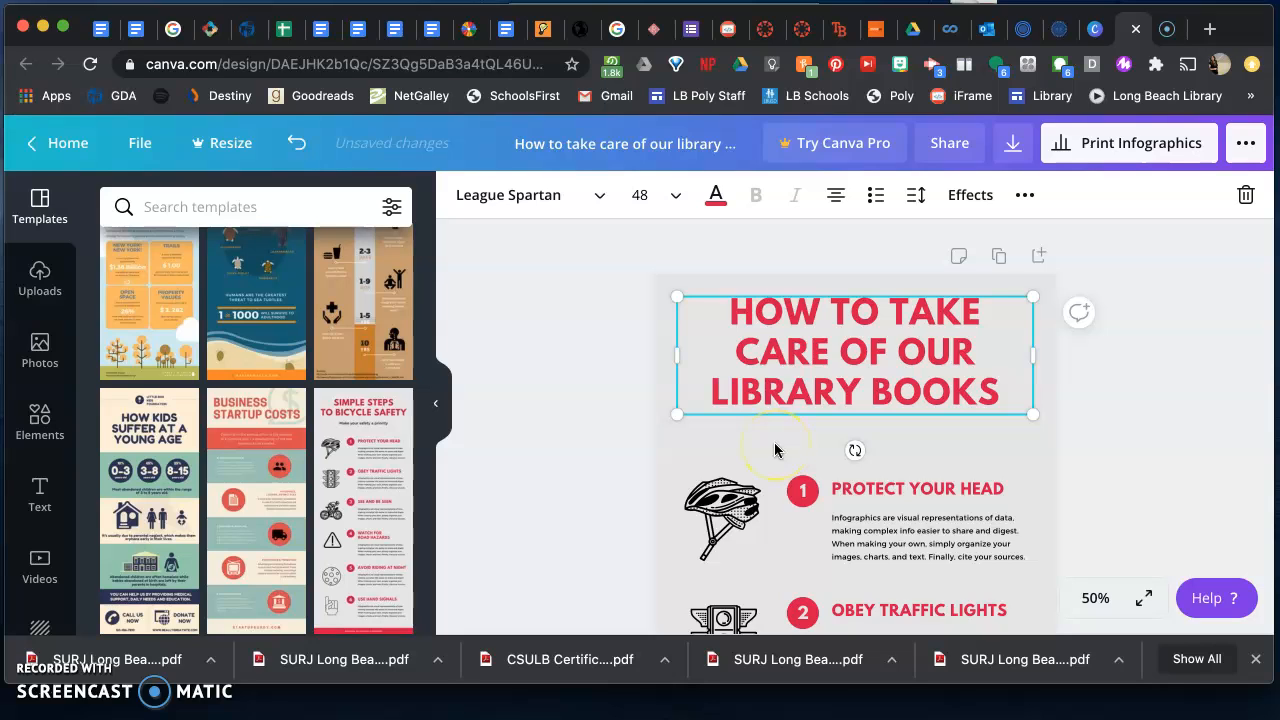
{"action": "key", "text": "ctrl+z"}
Replace the subtitle below the main title with "Treat our books the way you would treat your own."
{"action": "left_click", "coordinate": [815, 438]}
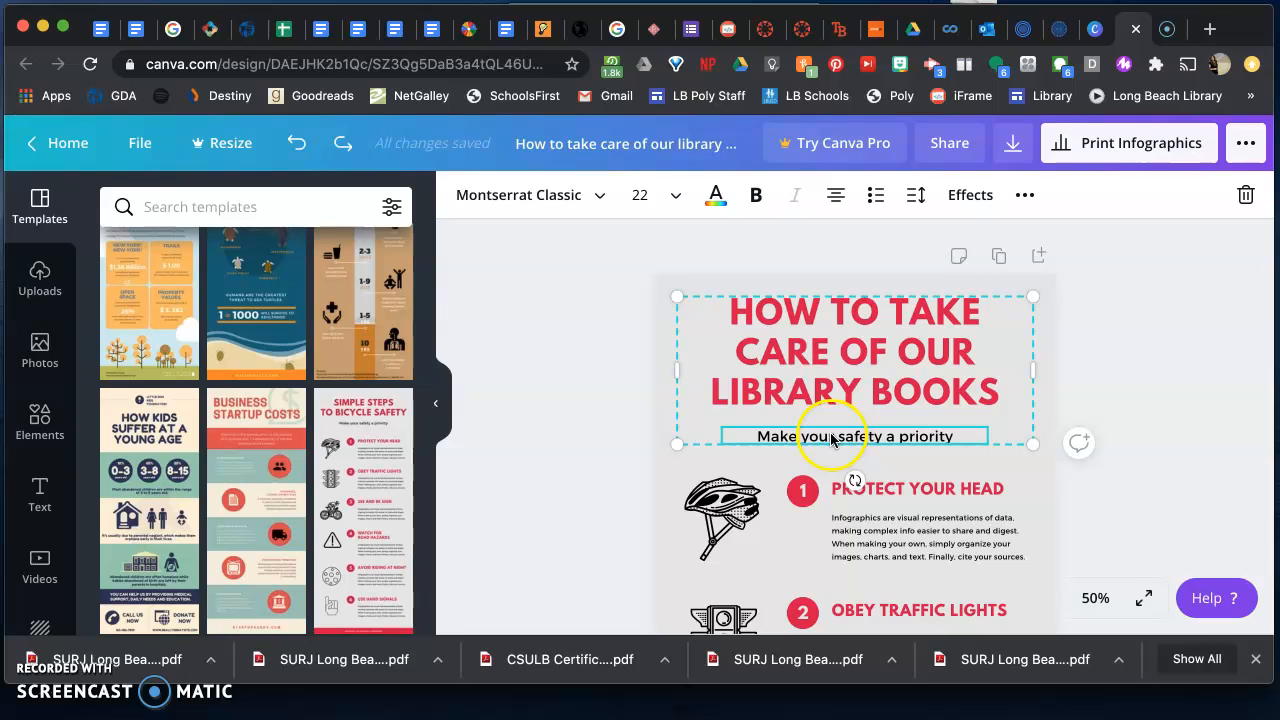
{"action": "left_click", "coordinate": [831, 436]}
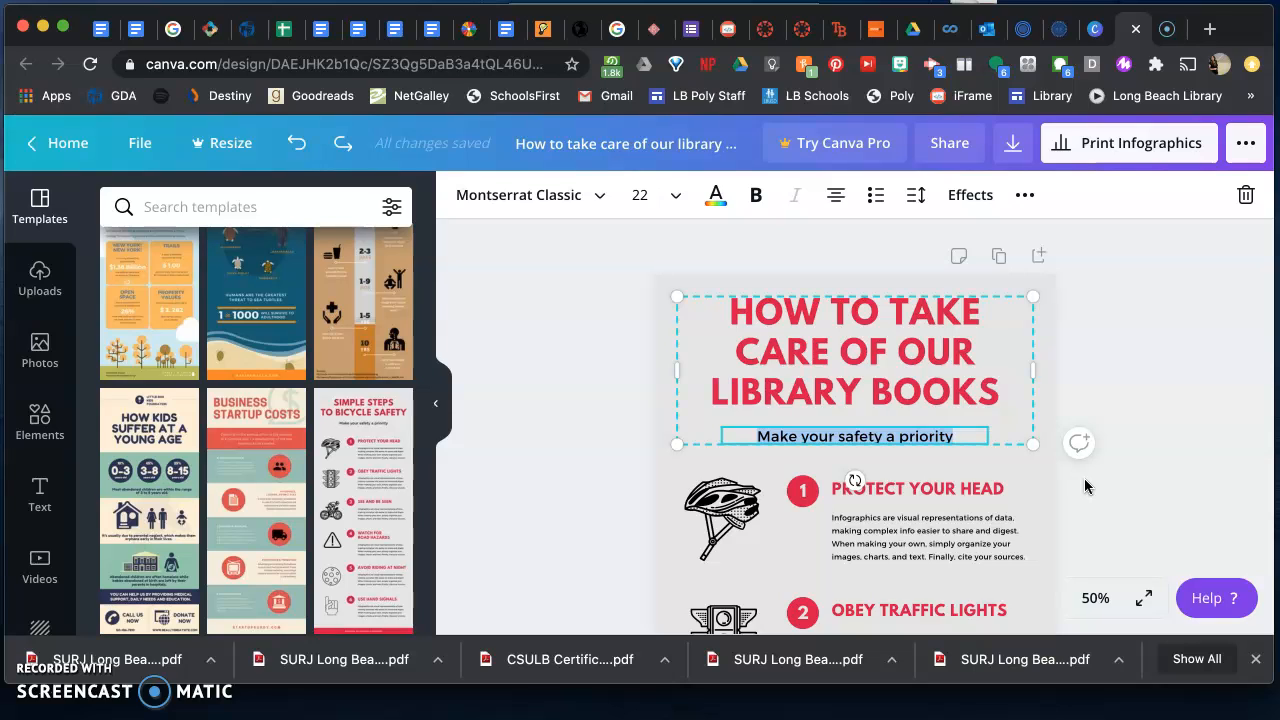
{"action": "type", "text": "Trea"}
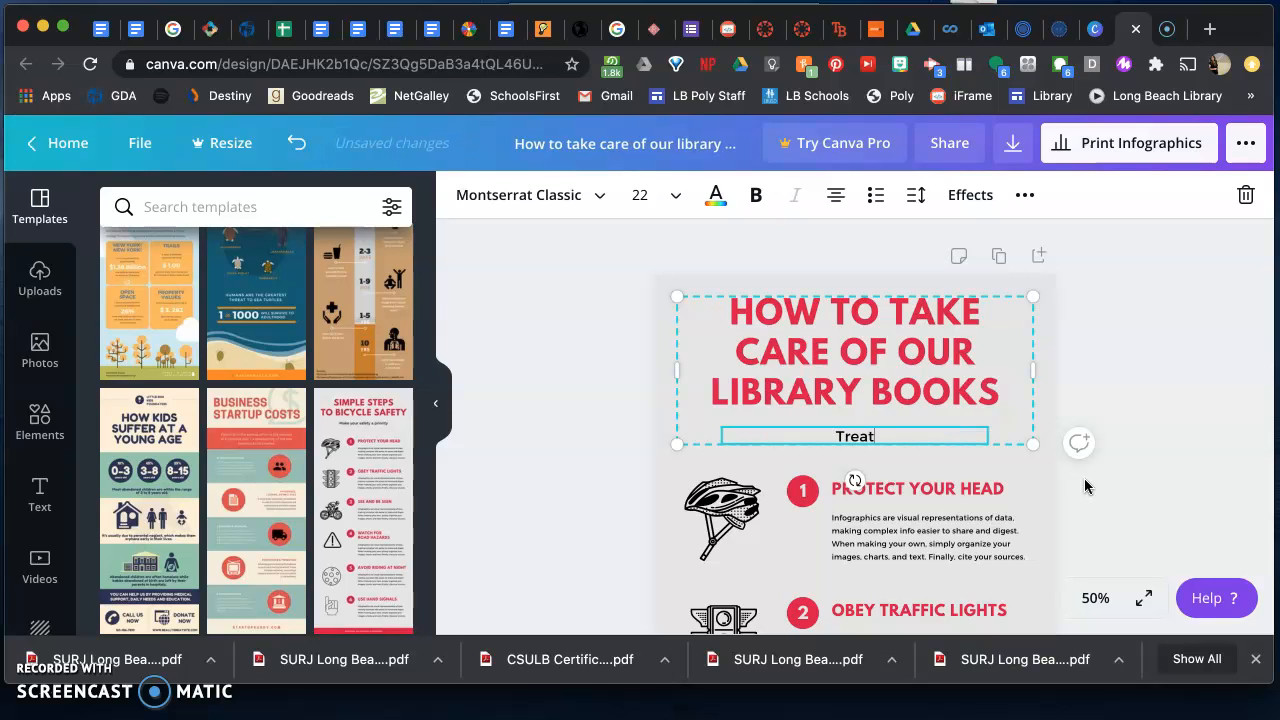
{"action": "type", "text": "t our books the"}
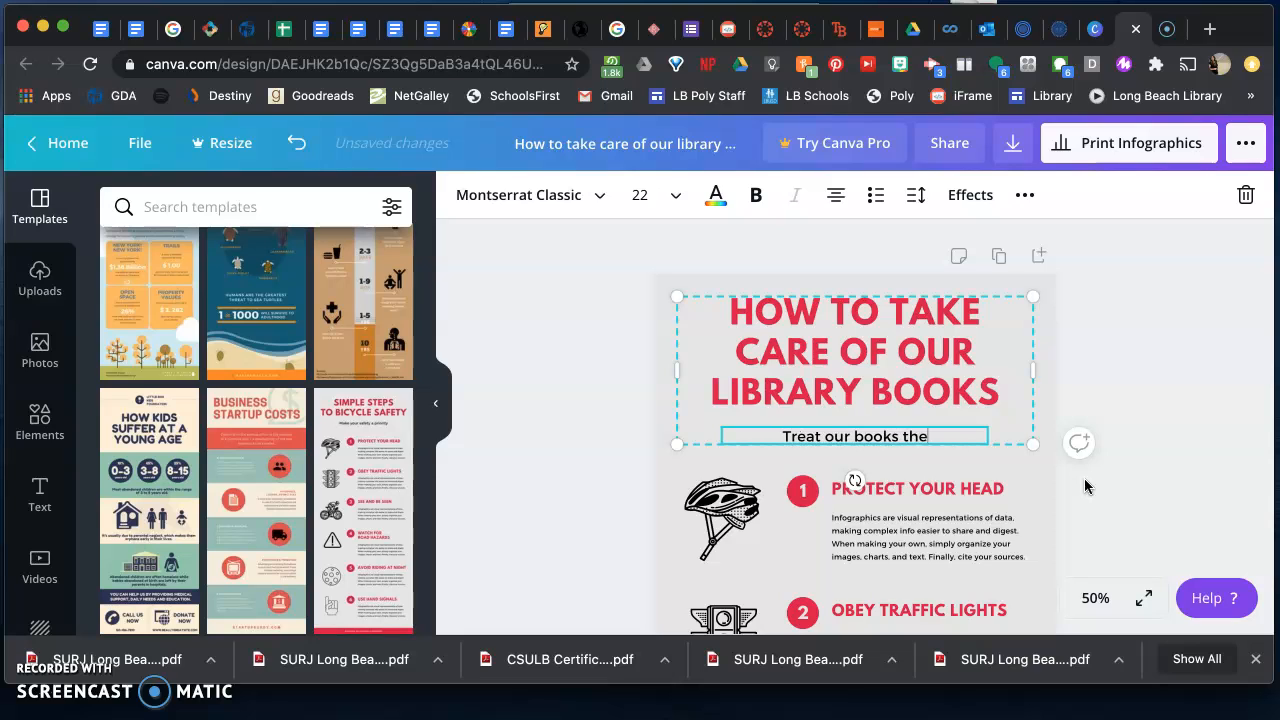
{"action": "type", "text": " way you would tre"}
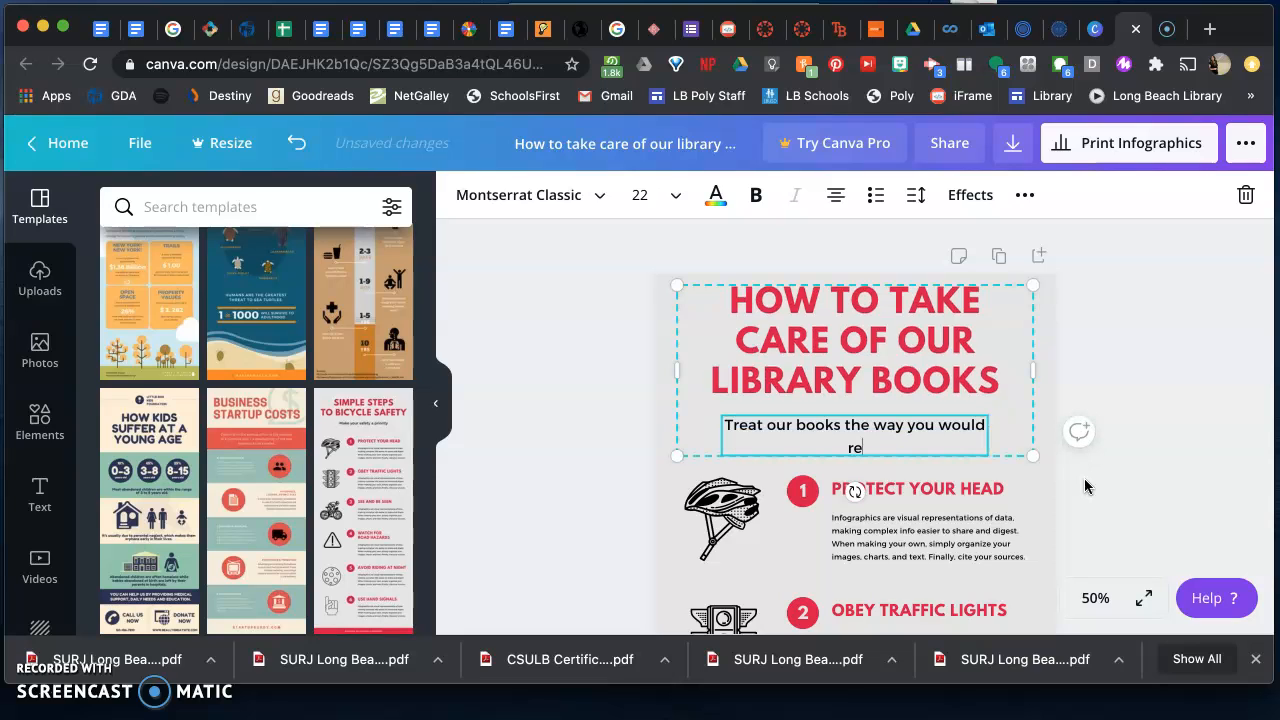
{"action": "type", "text": "at your own."}
{"action": "left_click", "coordinate": [988, 517]}
{"action": "left_click", "coordinate": [600, 410]}
{"action": "left_click", "coordinate": [1150, 418]}
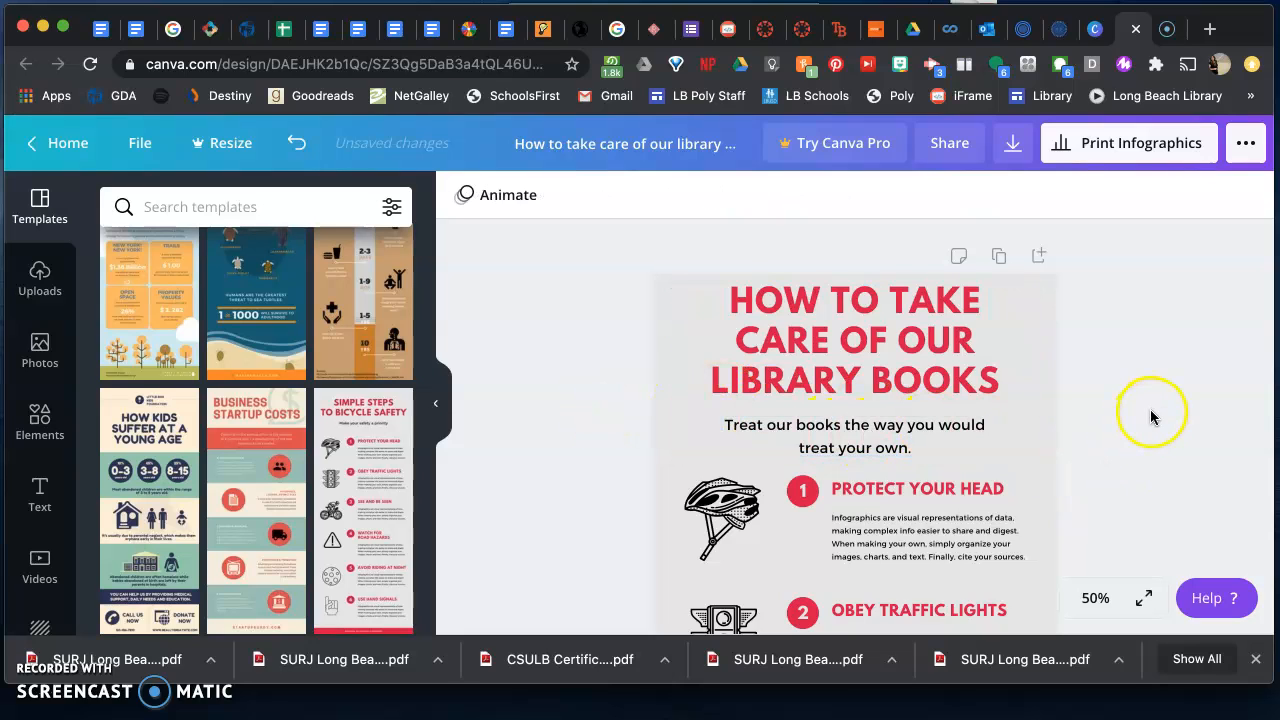
Set the subtitle's font size to 18 and change its font to Bukhari Script
{"action": "left_click", "coordinate": [852, 426]}
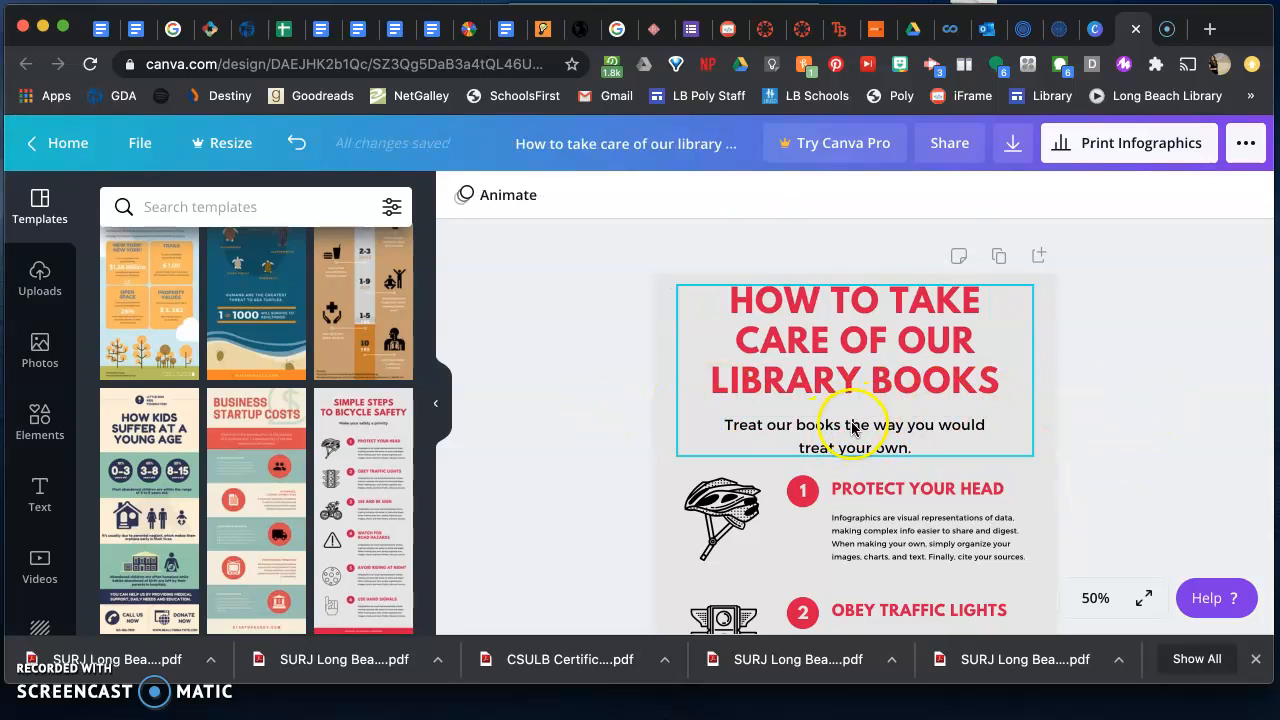
{"action": "left_click", "coordinate": [841, 430]}
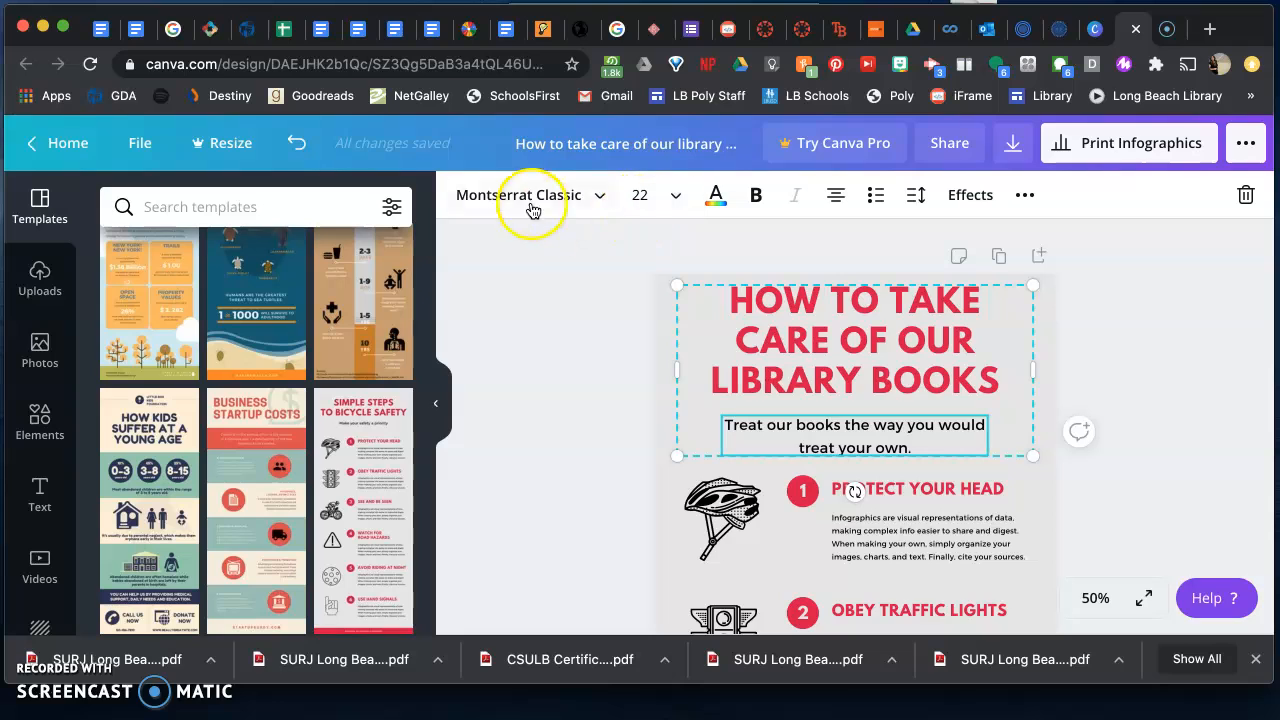
{"action": "triple_click", "coordinate": [778, 434]}
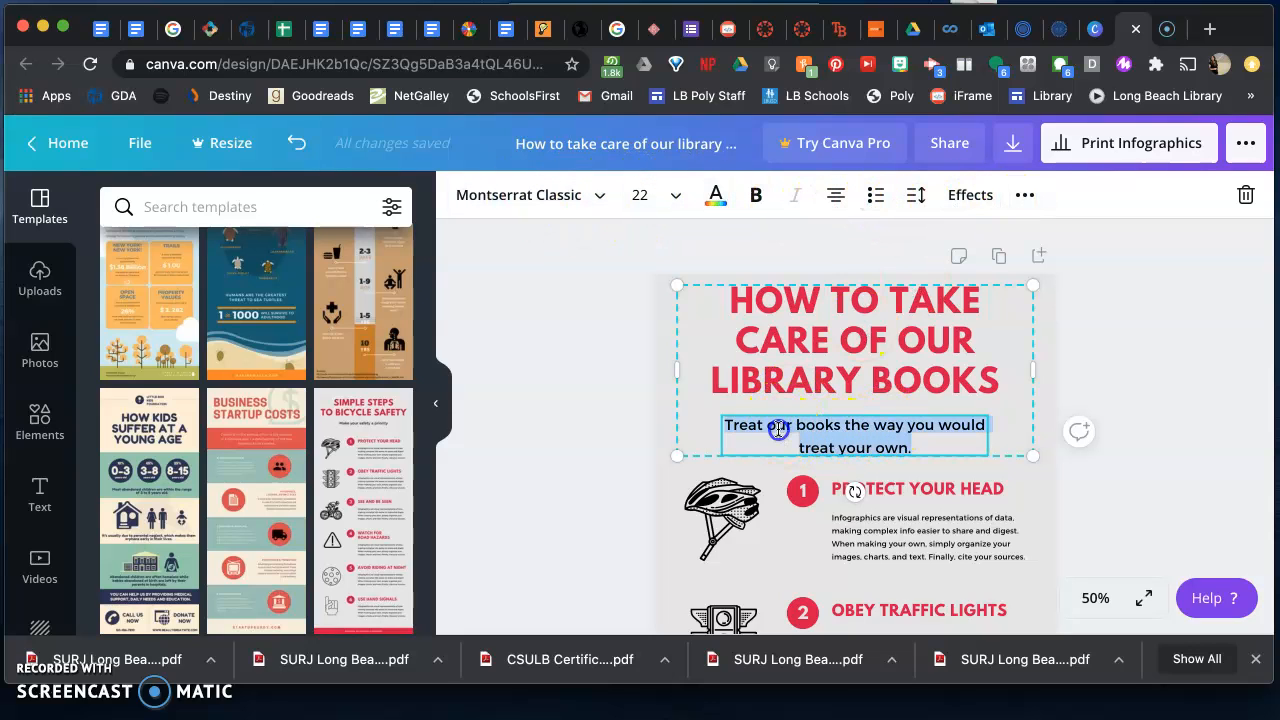
{"action": "left_click", "coordinate": [660, 198]}
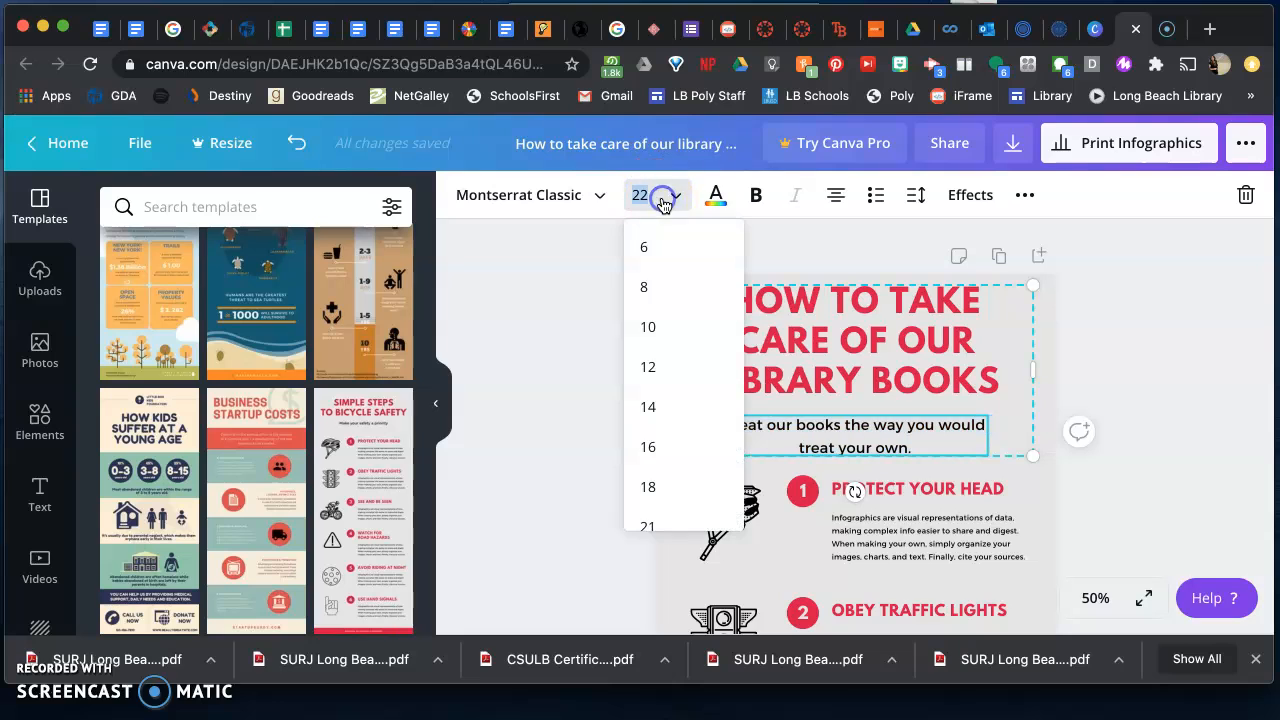
{"action": "left_click", "coordinate": [650, 366]}
{"action": "left_click", "coordinate": [676, 204]}
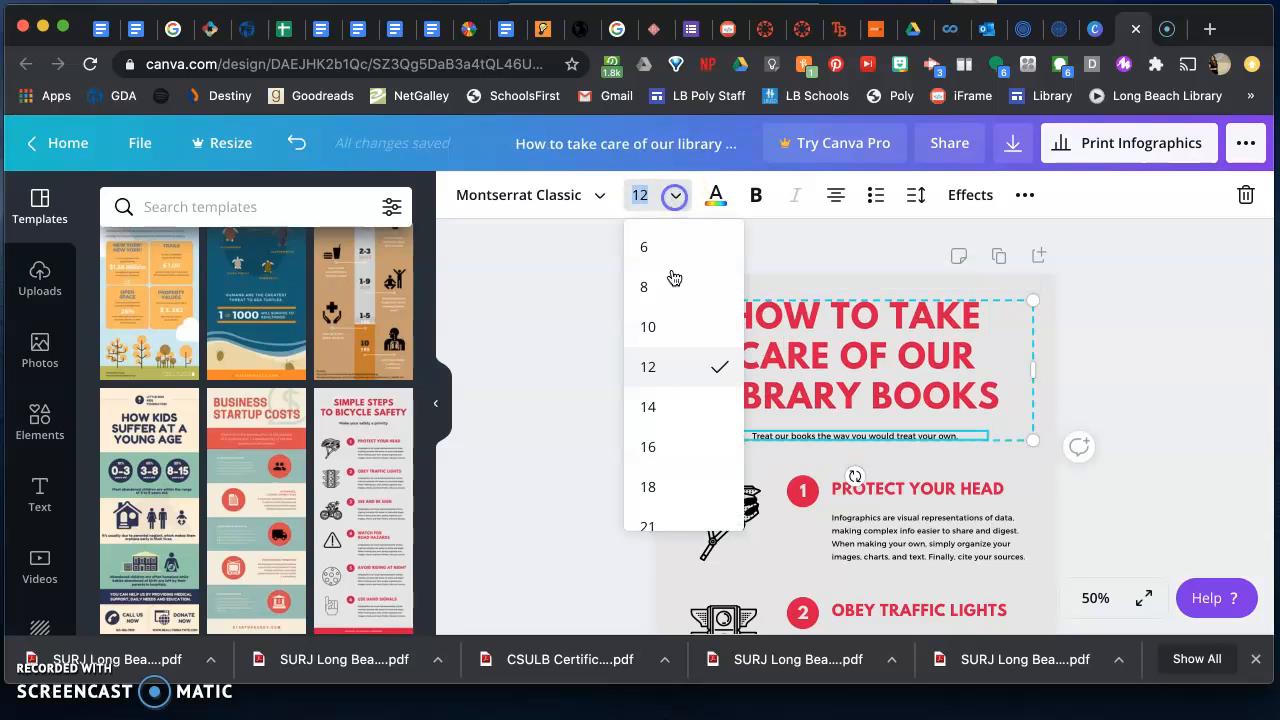
{"action": "left_click", "coordinate": [650, 487]}
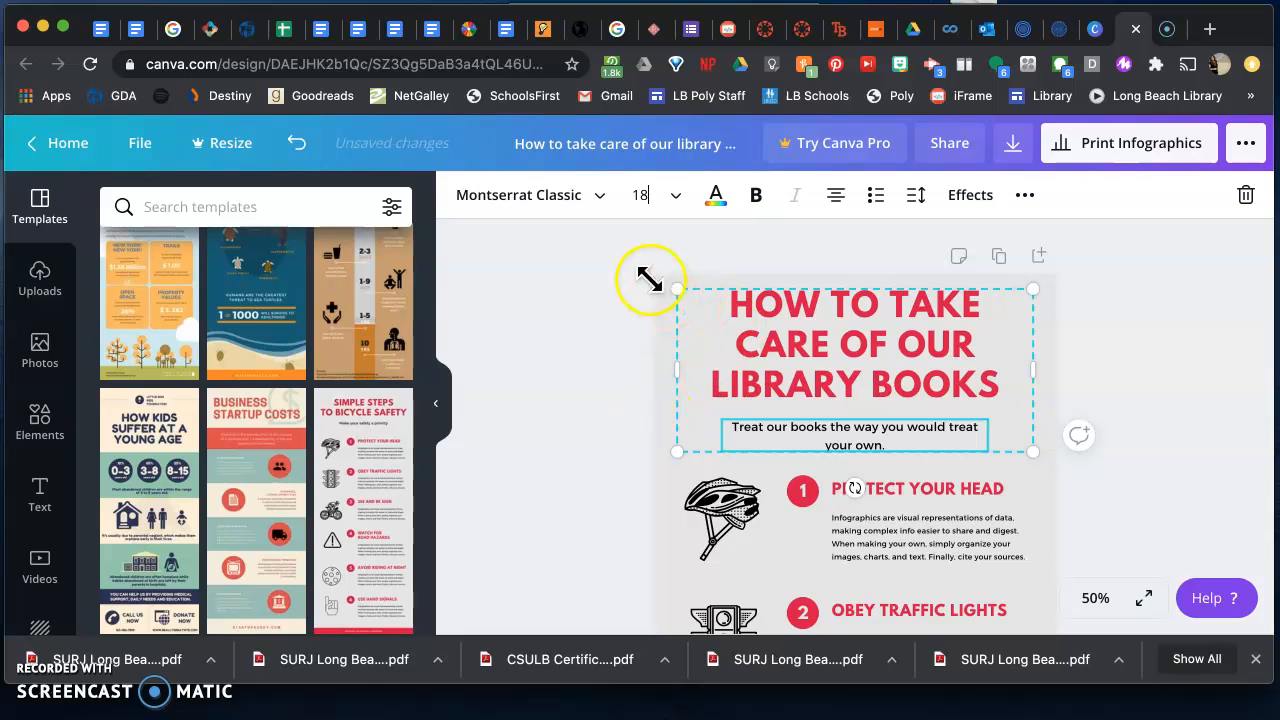
{"action": "left_click", "coordinate": [563, 194]}
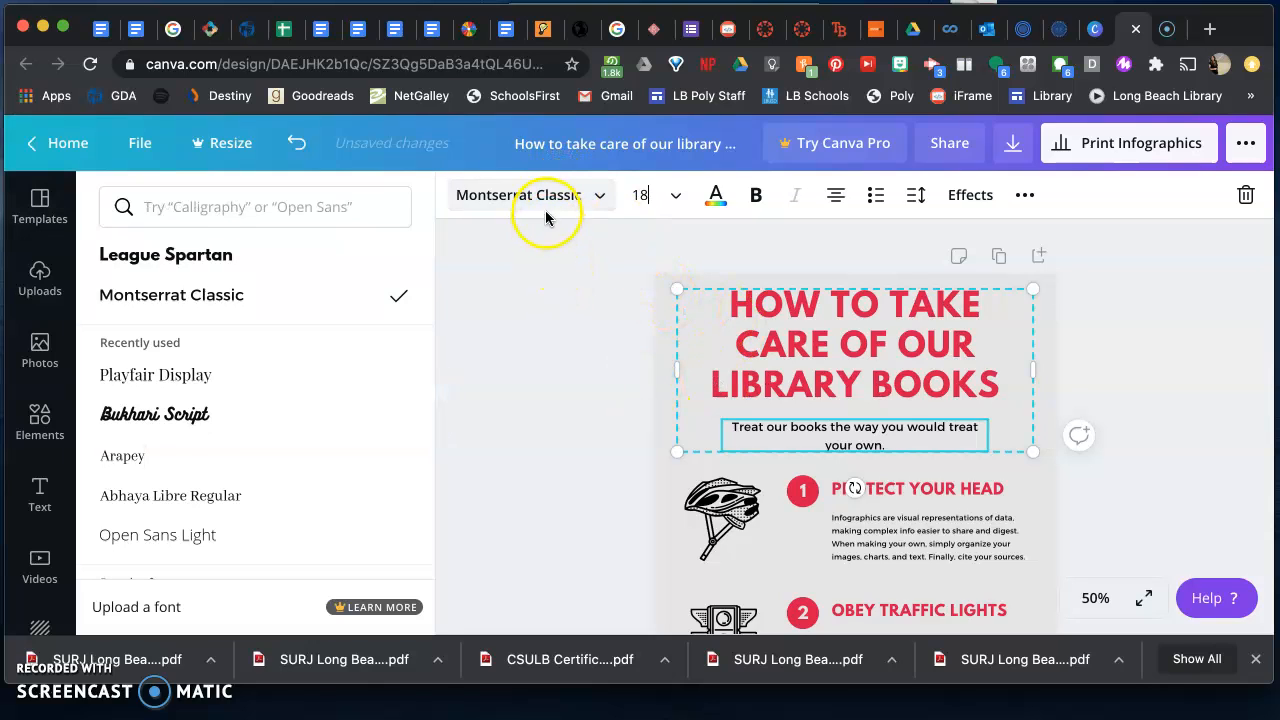
{"action": "left_click", "coordinate": [210, 414]}
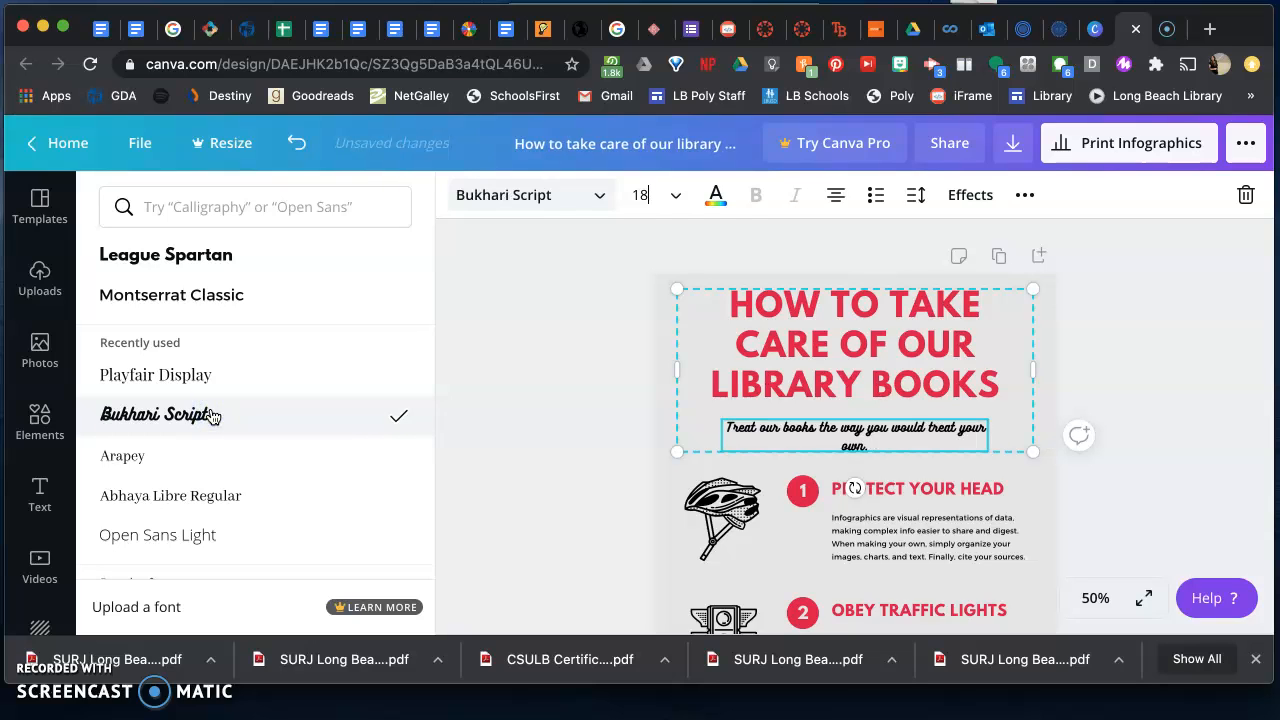
Try the document's red as the subtitle's text color and switch it back to black
{"action": "left_click", "coordinate": [715, 194]}
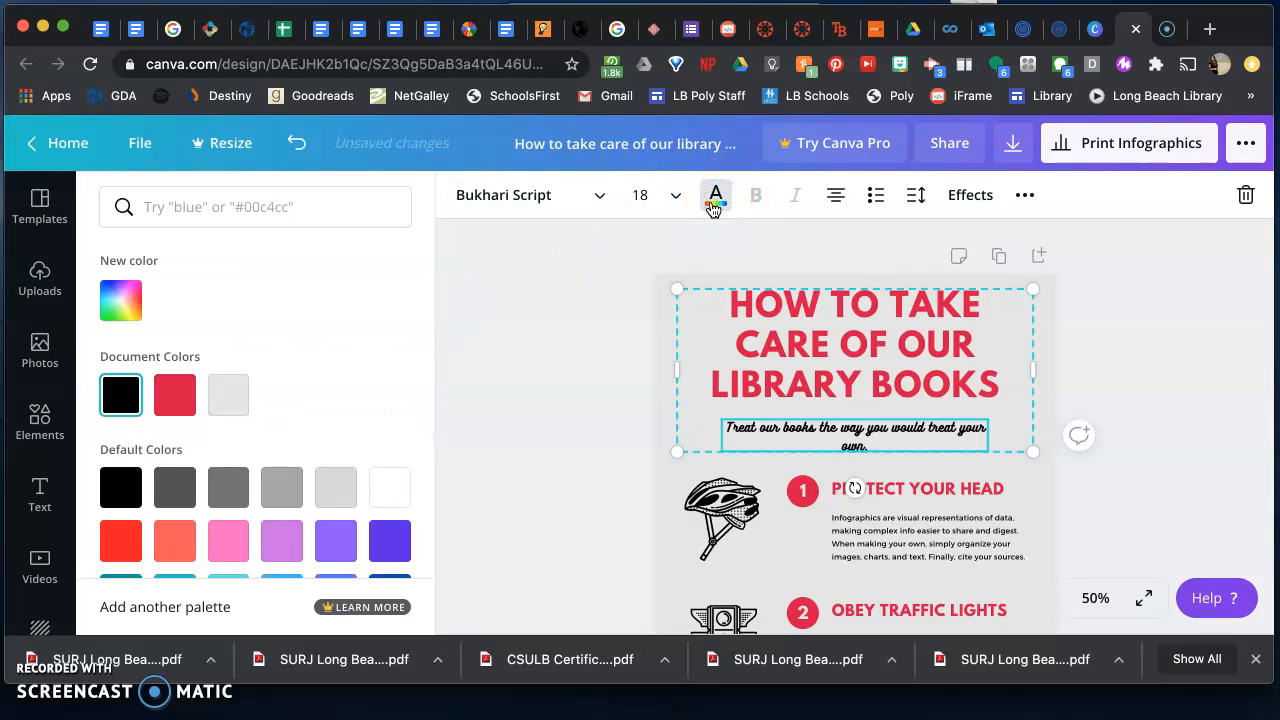
{"action": "left_click", "coordinate": [175, 395]}
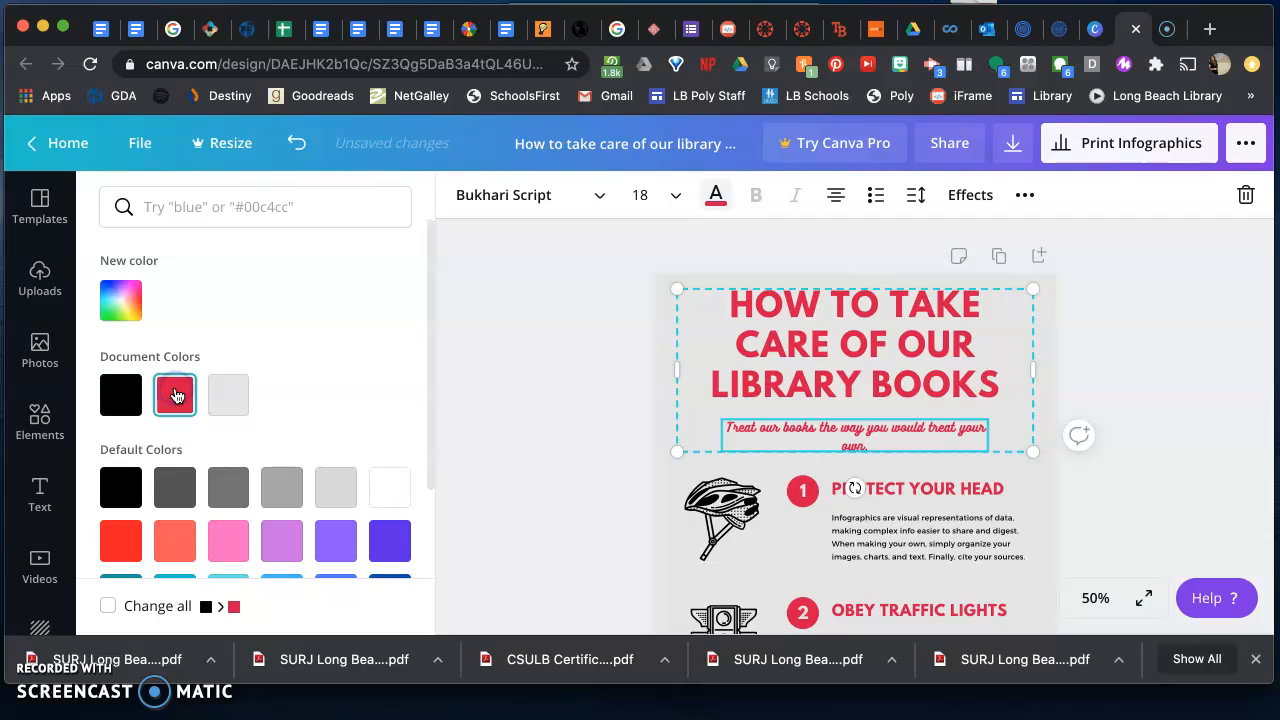
{"action": "left_click", "coordinate": [122, 395]}
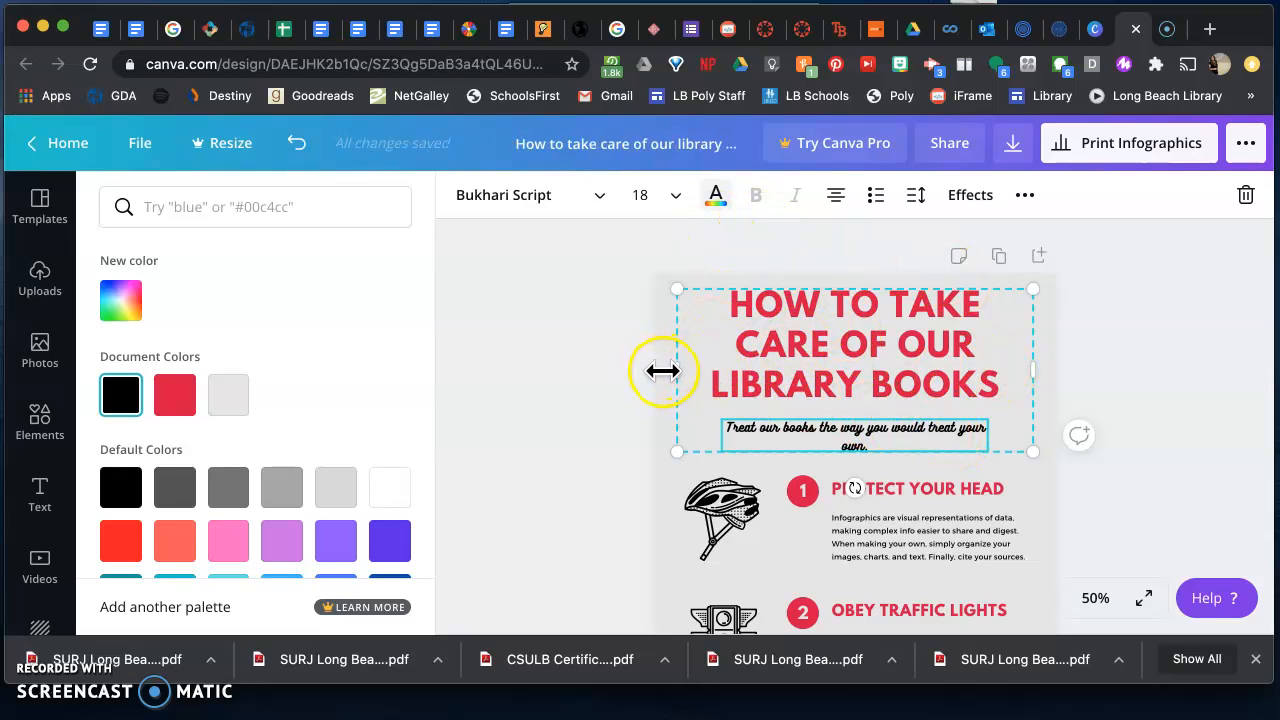
{"action": "left_click", "coordinate": [560, 354]}
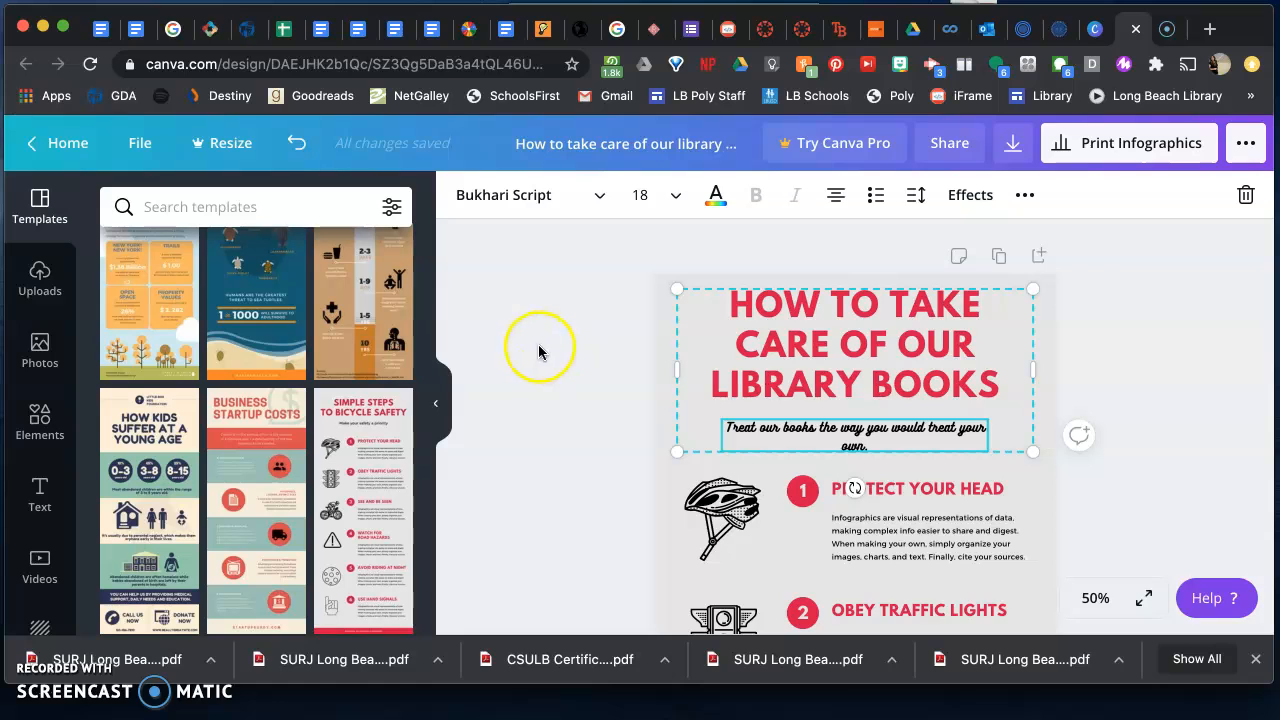
Try dark gray, white and purple as the page background color and restore the document's light gray
{"action": "left_click", "coordinate": [667, 484]}
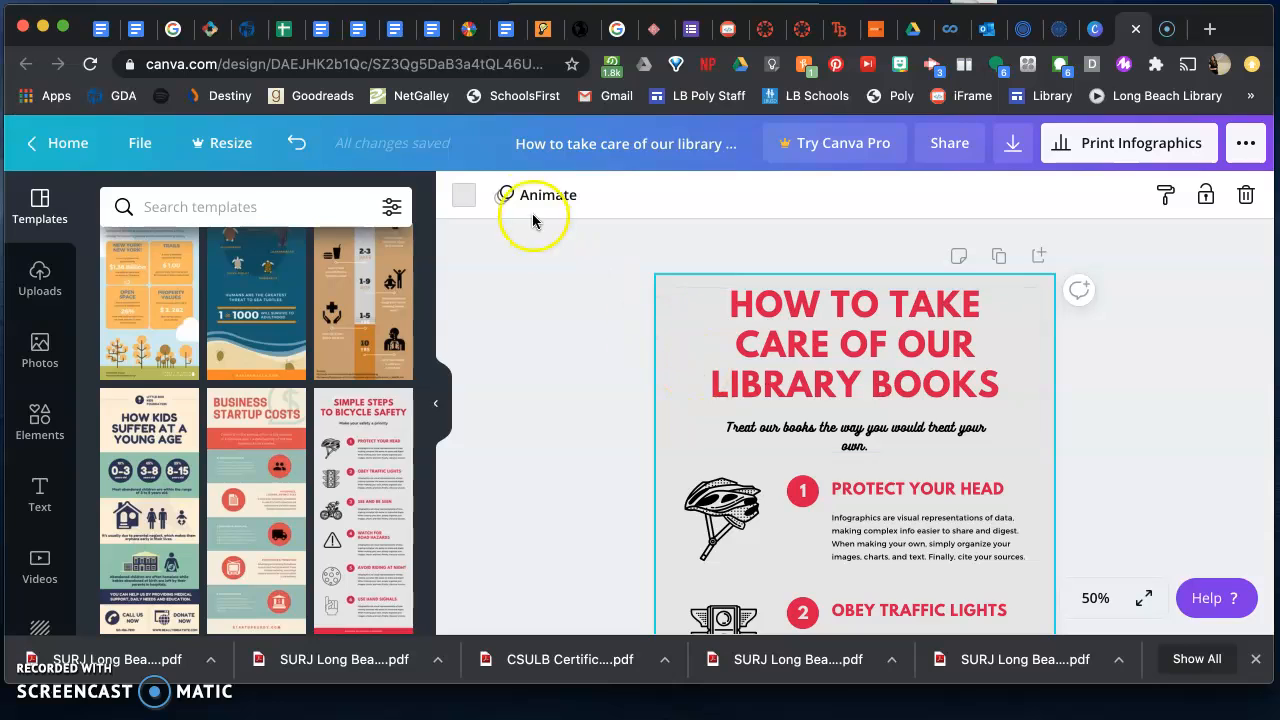
{"action": "left_click", "coordinate": [464, 196]}
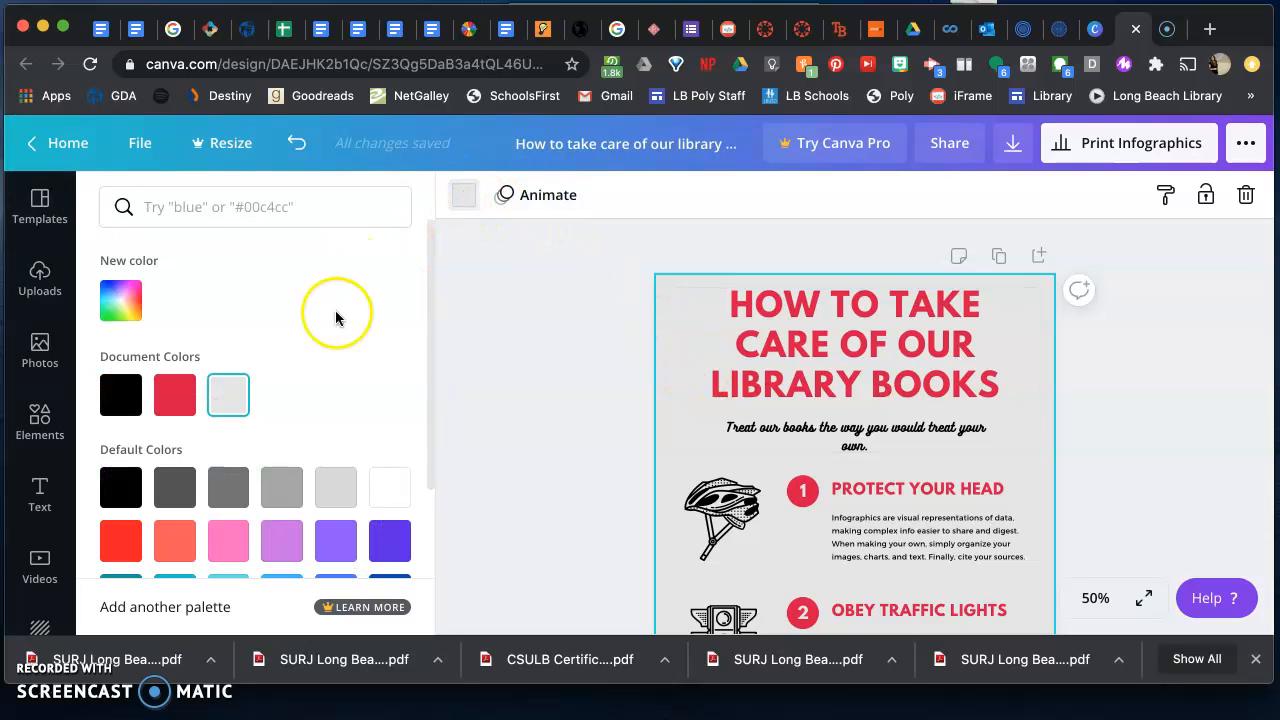
{"action": "left_click", "coordinate": [229, 489]}
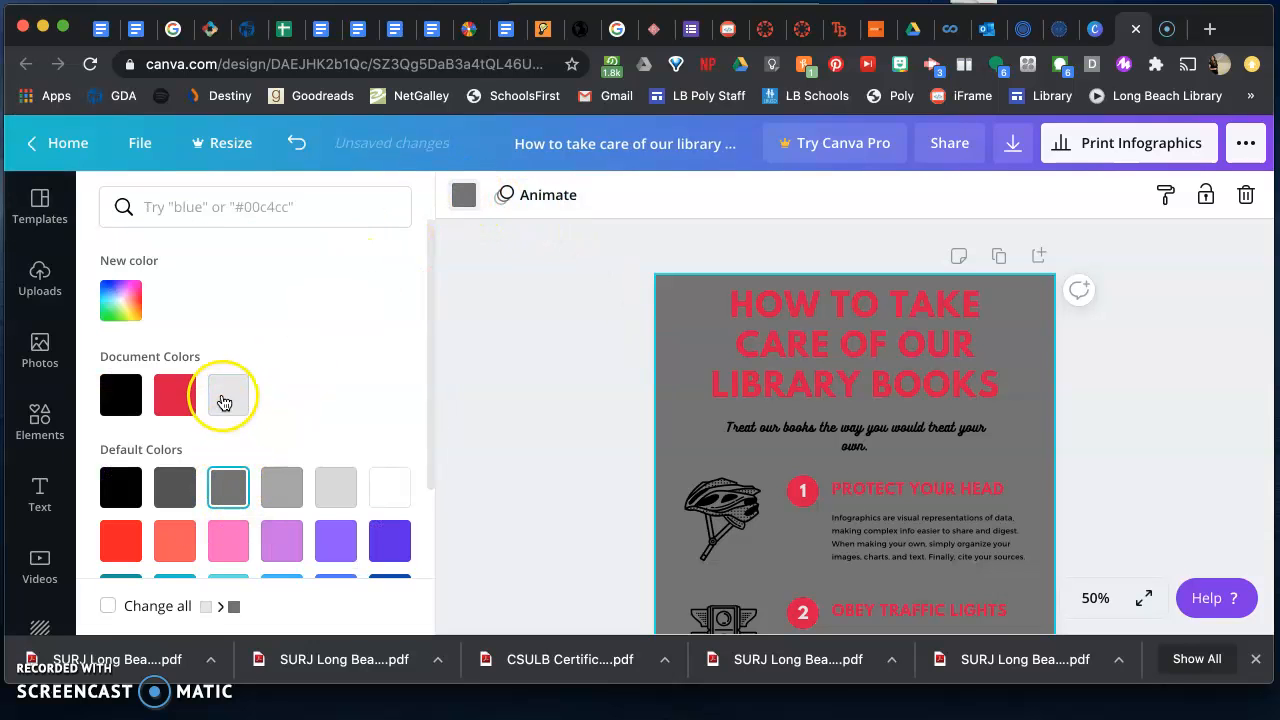
{"action": "left_click", "coordinate": [226, 394]}
{"action": "left_click", "coordinate": [382, 492]}
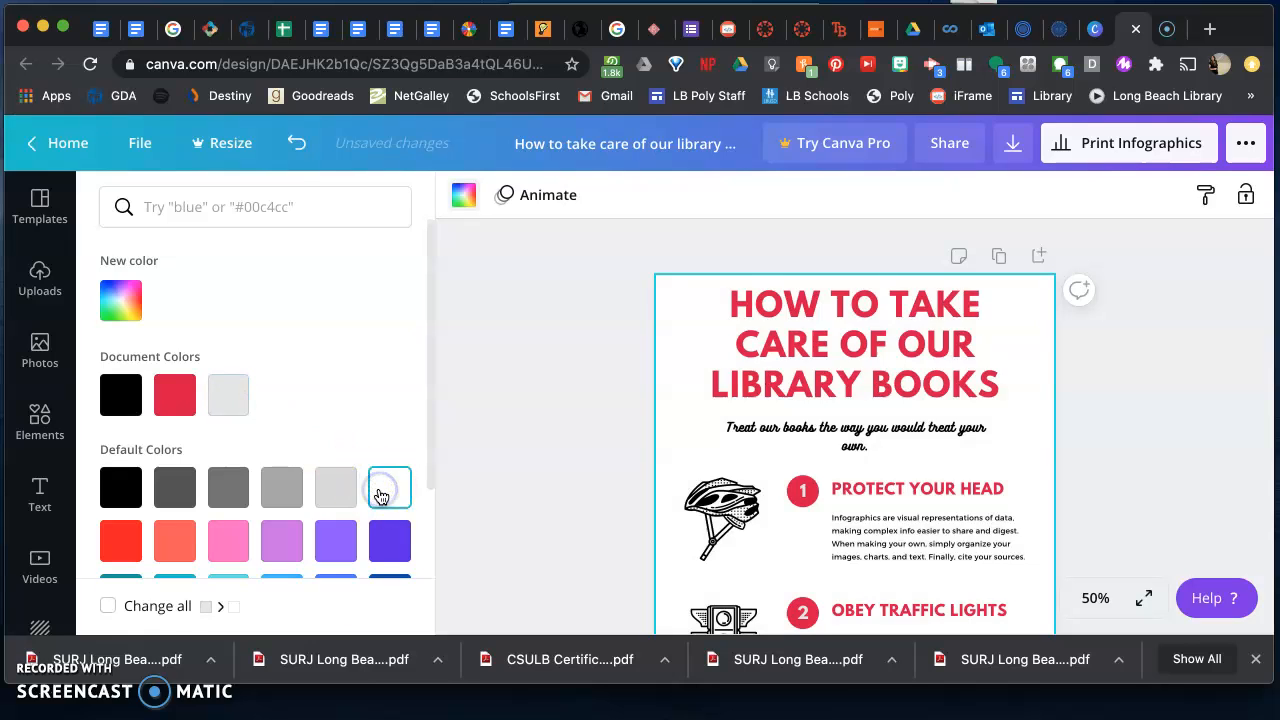
{"action": "left_click", "coordinate": [337, 540]}
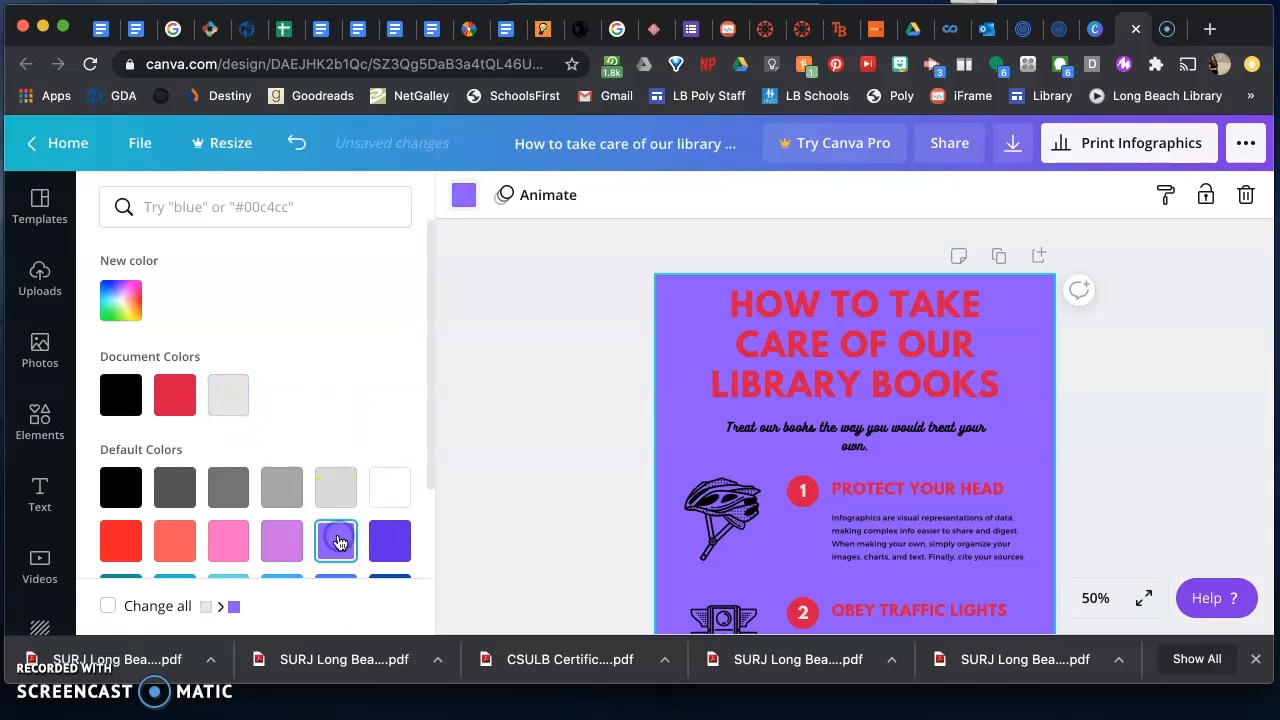
{"action": "left_click", "coordinate": [382, 494]}
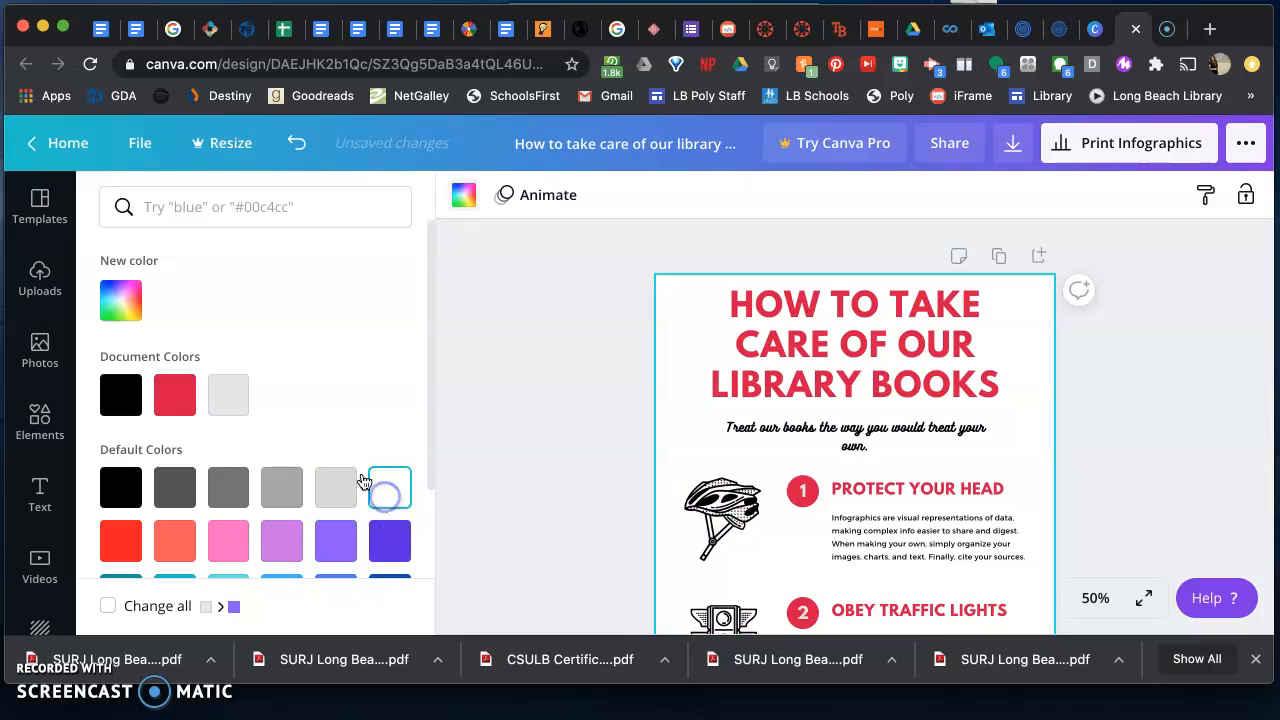
{"action": "left_click", "coordinate": [228, 393]}
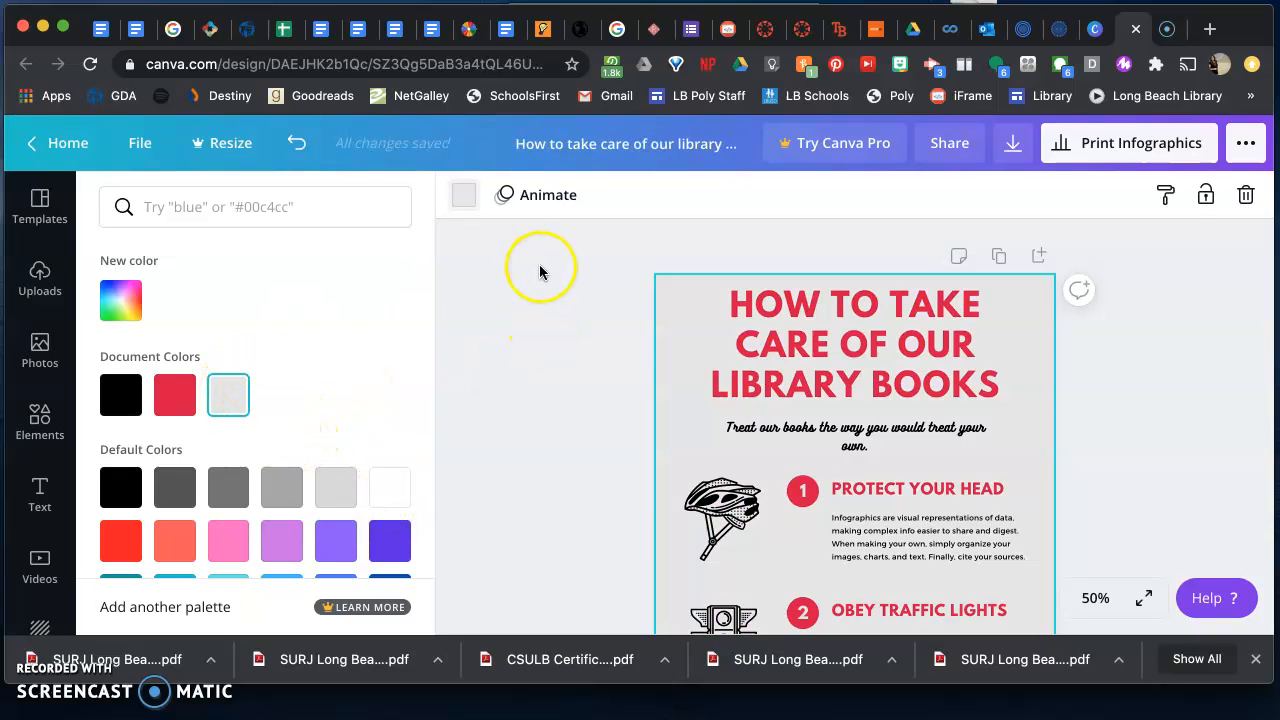
{"action": "left_click", "coordinate": [488, 300]}
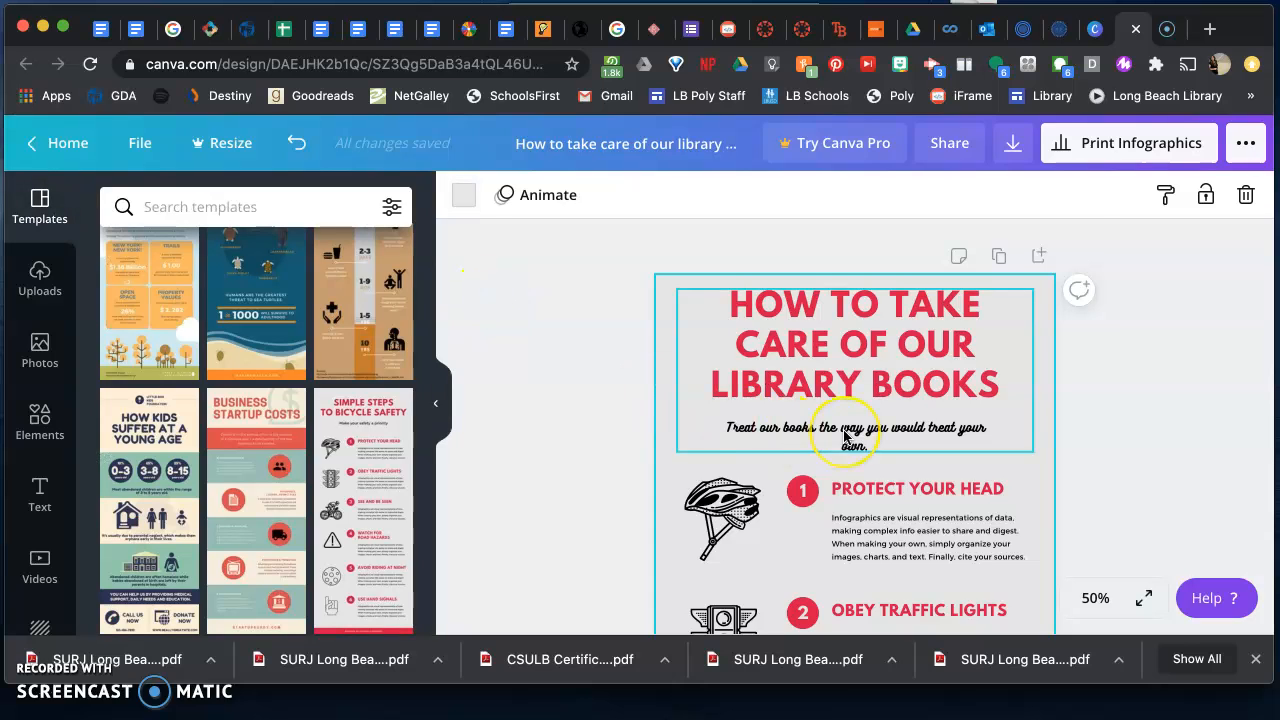
{"action": "scroll", "coordinate": [846, 437], "scroll_direction": "down", "scroll_amount": 2}
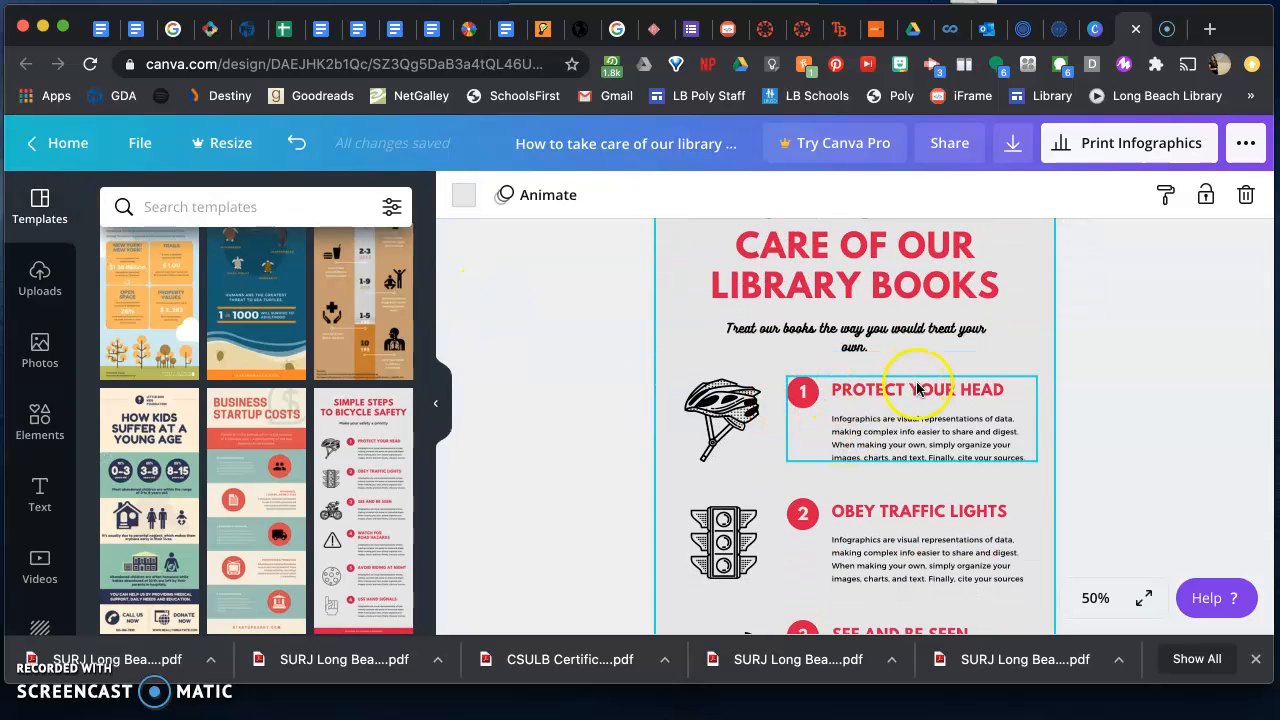
{"action": "left_click", "coordinate": [878, 395]}
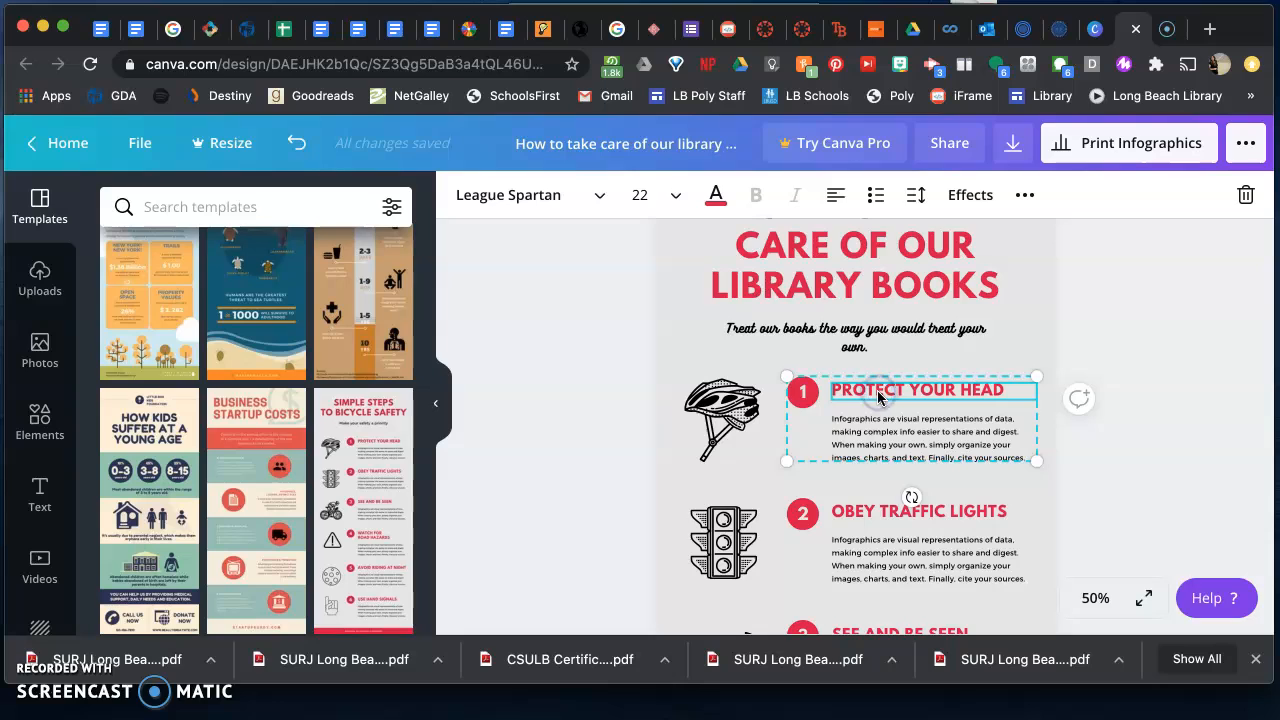
{"action": "left_click", "coordinate": [866, 437]}
{"action": "left_click", "coordinate": [845, 391]}
{"action": "left_click", "coordinate": [805, 394]}
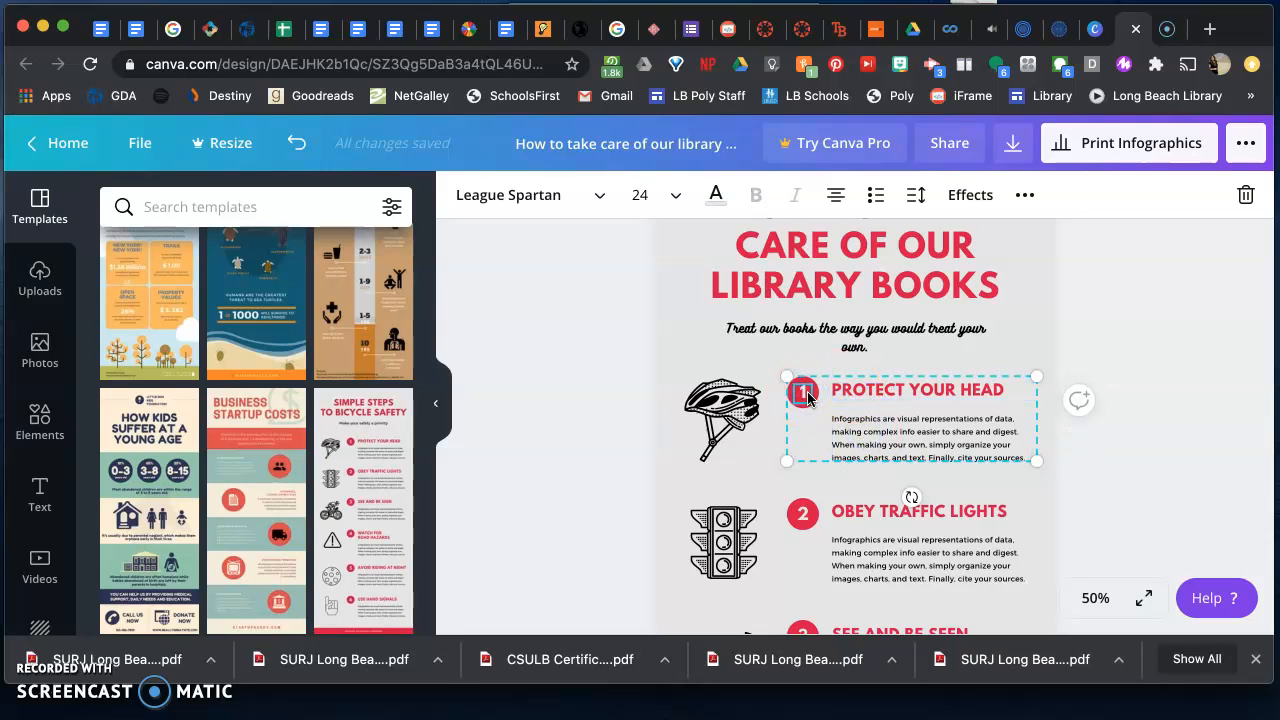
Delete the bicycle helmet graphic beside the "PROTECT YOUR HEAD" item
{"action": "left_click", "coordinate": [714, 426]}
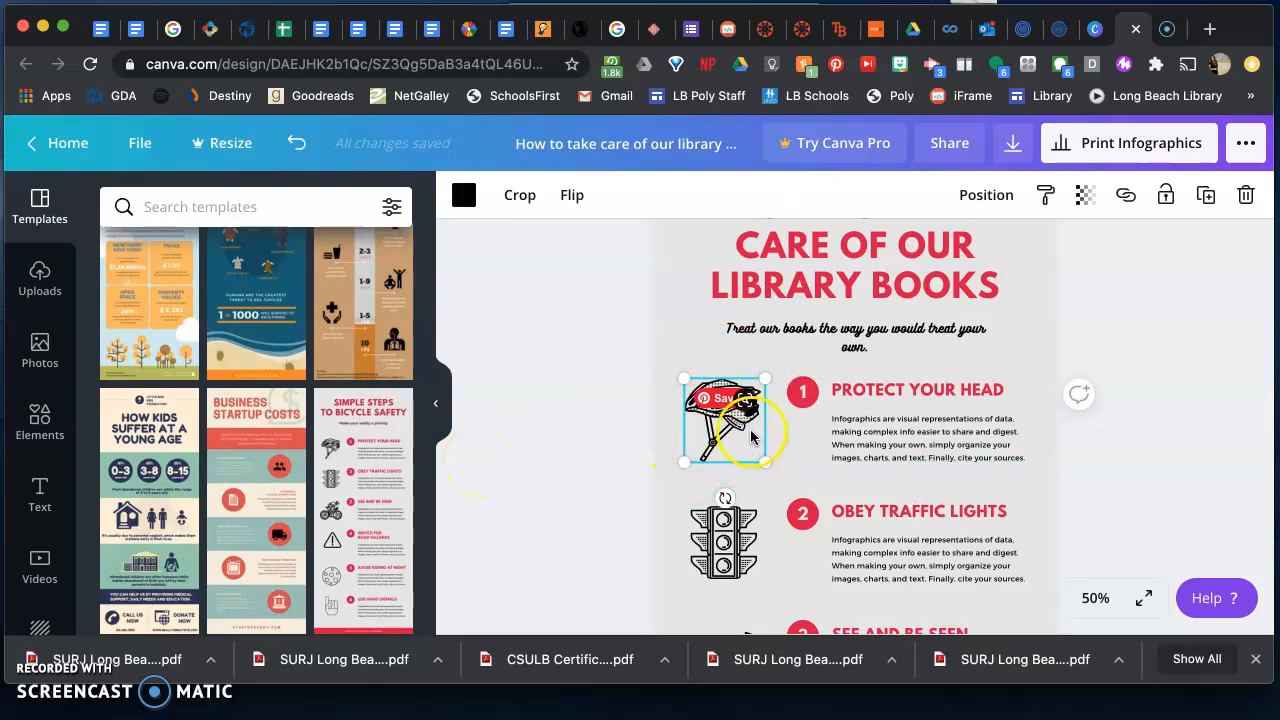
{"action": "scroll", "coordinate": [528, 400], "scroll_direction": "up", "scroll_amount": 2}
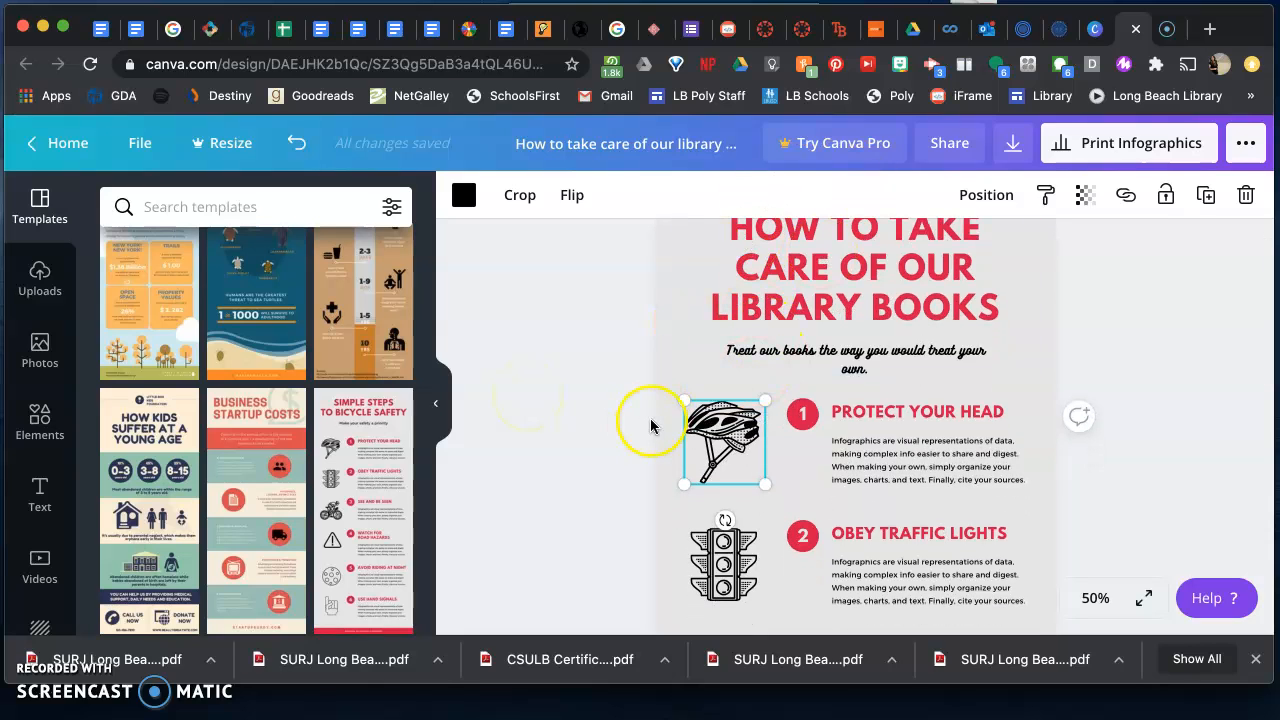
{"action": "scroll", "coordinate": [651, 426], "scroll_direction": "down", "scroll_amount": 2}
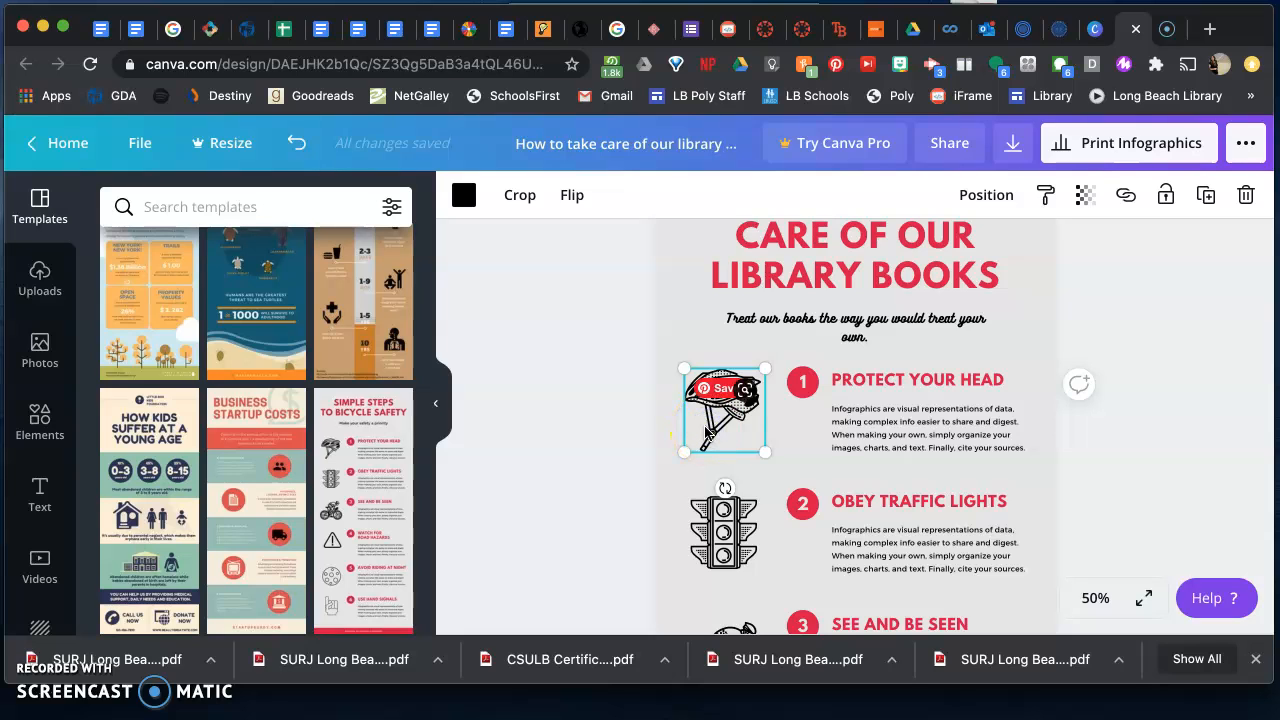
{"action": "key", "text": "Delete"}
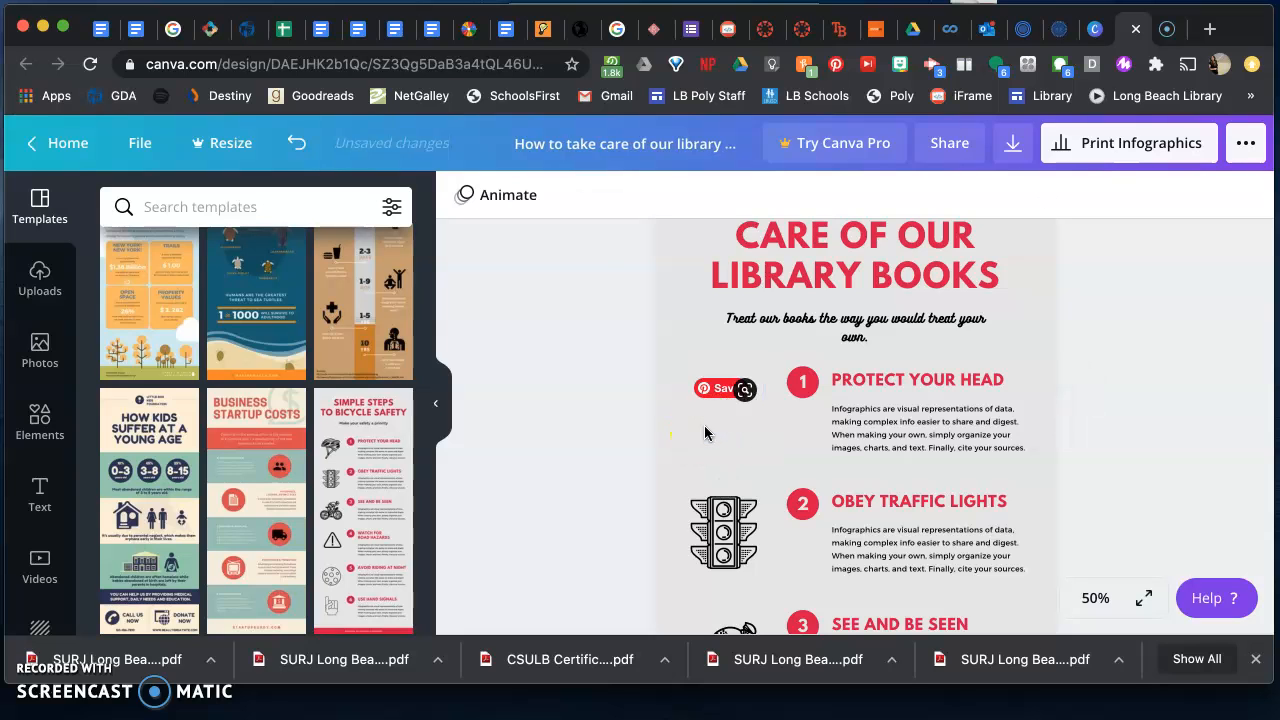
Search the photo library for "books" and look through the results for a free image suited to the first item
{"action": "left_click", "coordinate": [42, 344]}
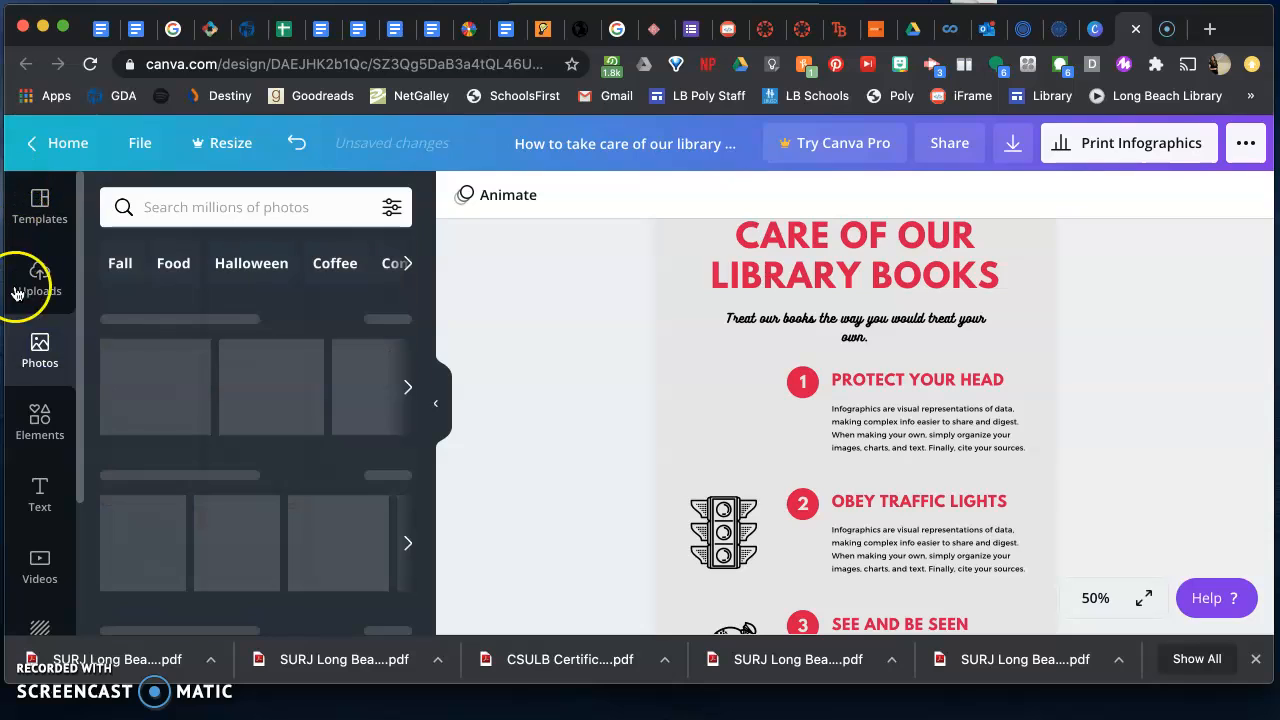
{"action": "left_click", "coordinate": [176, 207]}
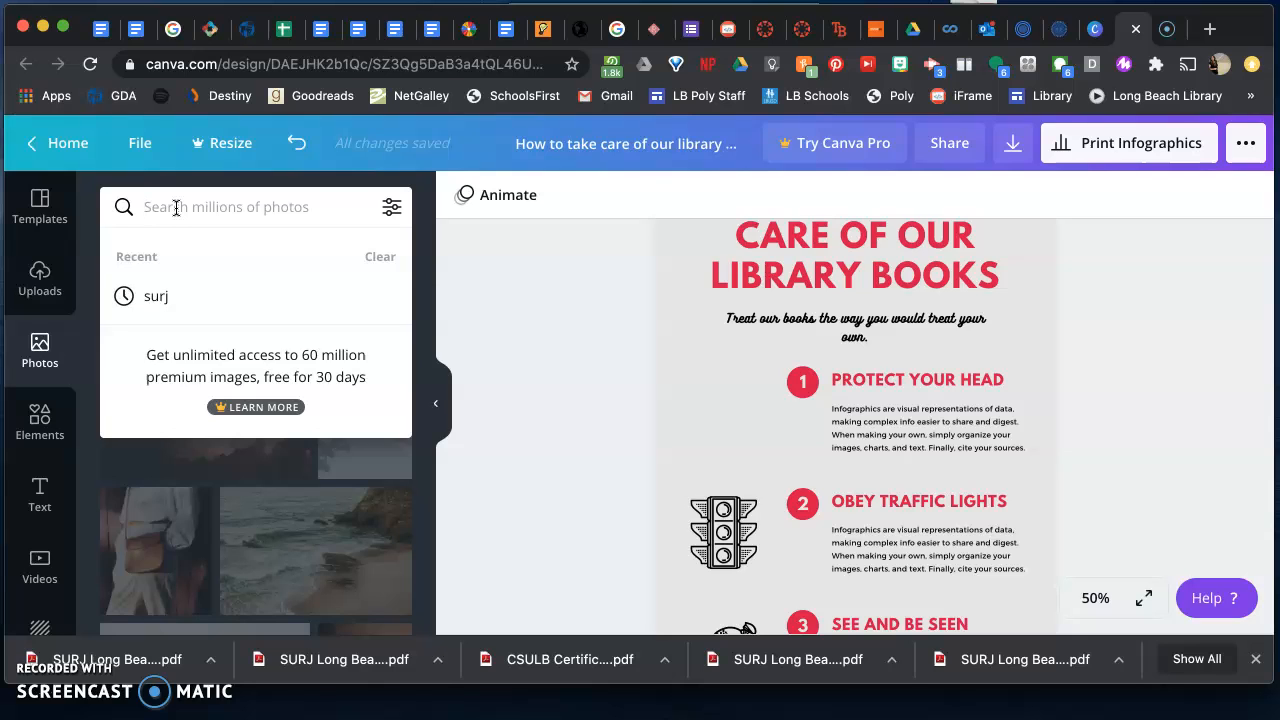
{"action": "type", "text": "book"}
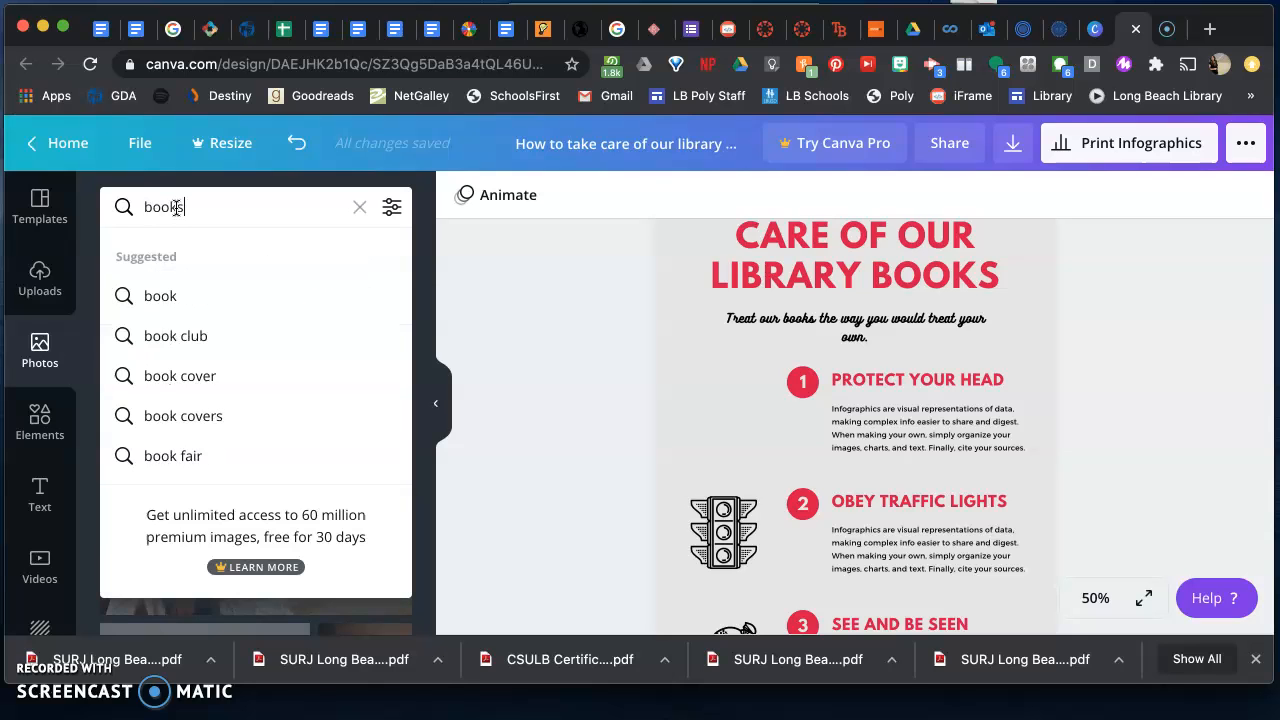
{"action": "type", "text": "s"}
{"action": "key", "text": "Return"}
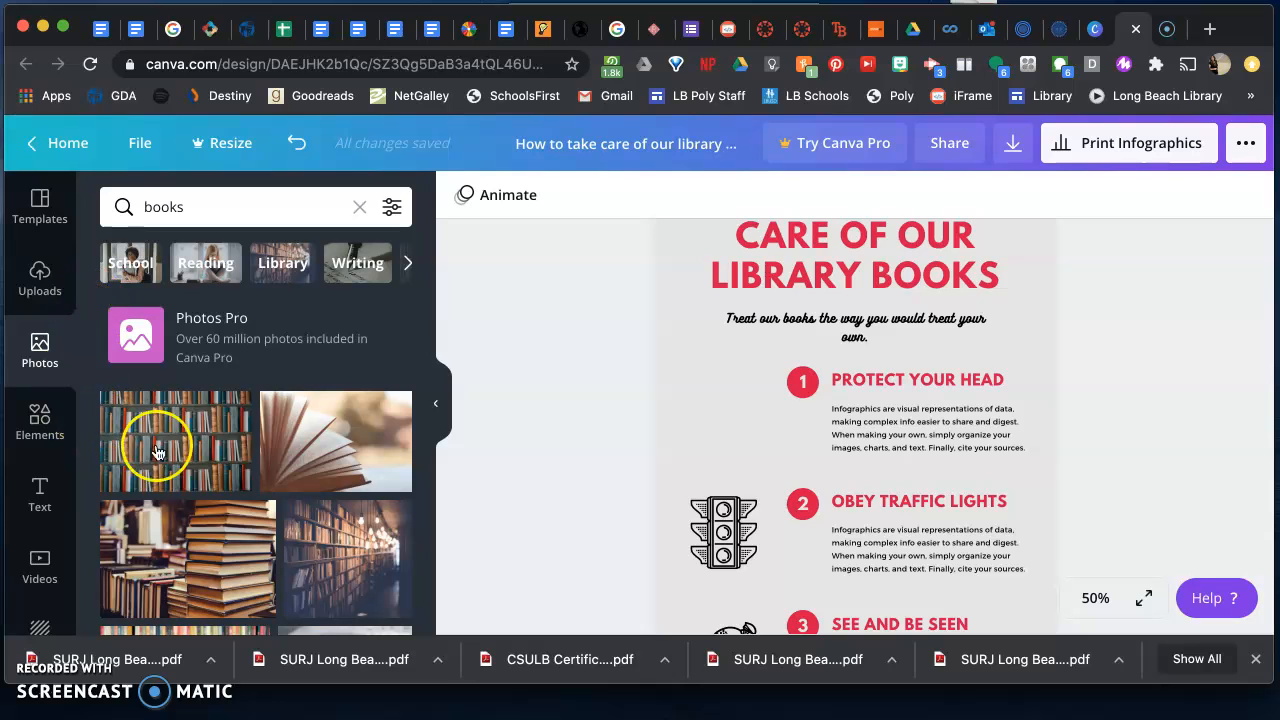
{"action": "scroll", "coordinate": [274, 408], "scroll_direction": "down", "scroll_amount": 3}
{"action": "scroll", "coordinate": [274, 405], "scroll_direction": "down", "scroll_amount": 5}
{"action": "scroll", "coordinate": [274, 404], "scroll_direction": "down", "scroll_amount": 3}
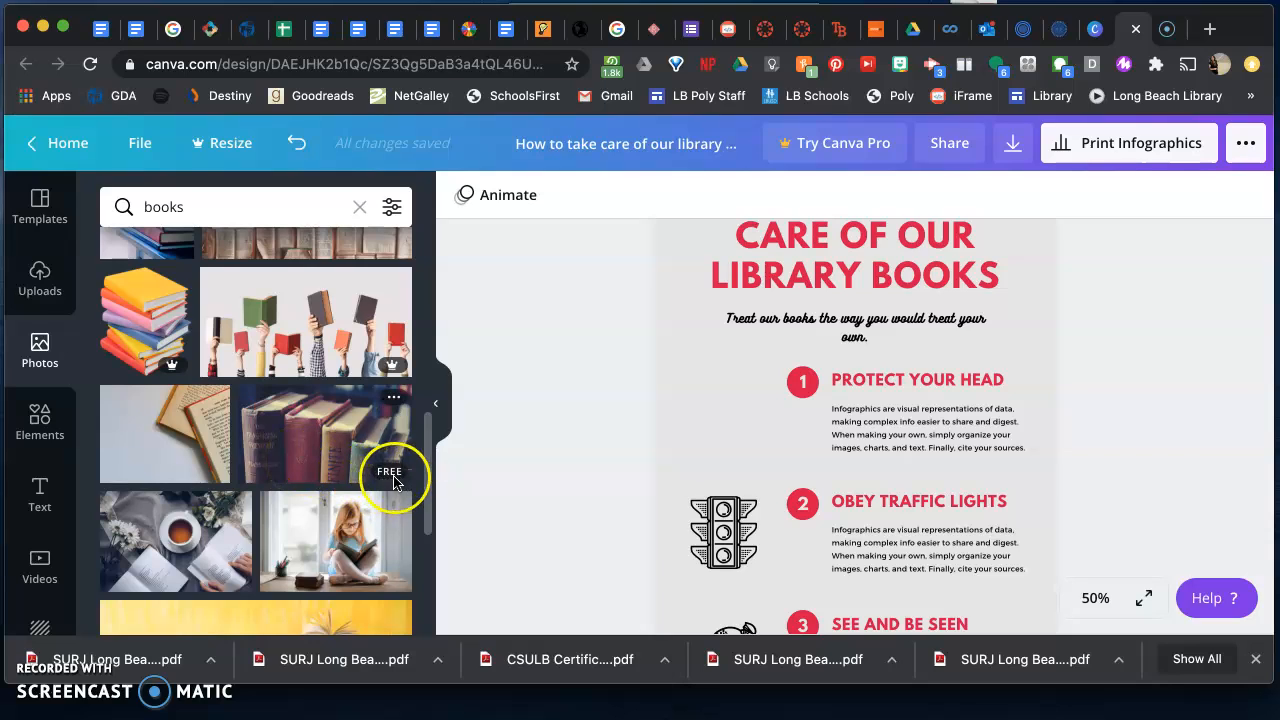
{"action": "mouse_move", "coordinate": [383, 368]}
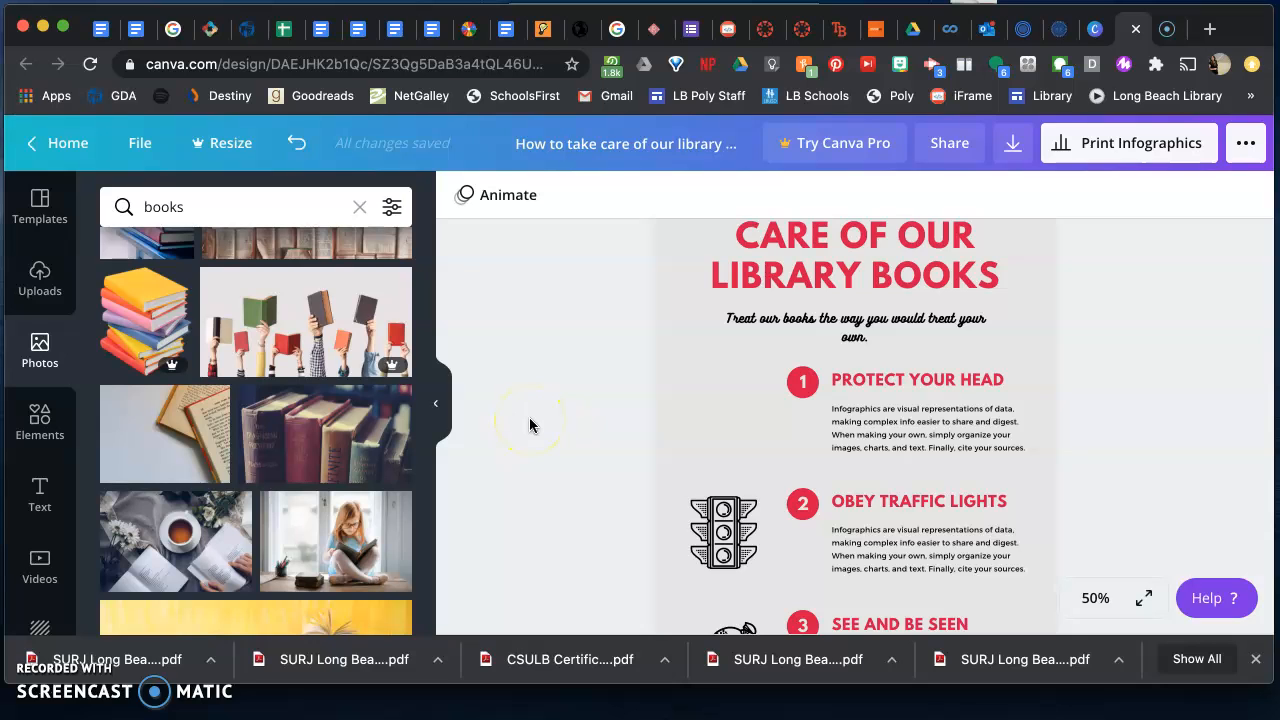
{"action": "scroll", "coordinate": [375, 400], "scroll_direction": "up", "scroll_amount": 5}
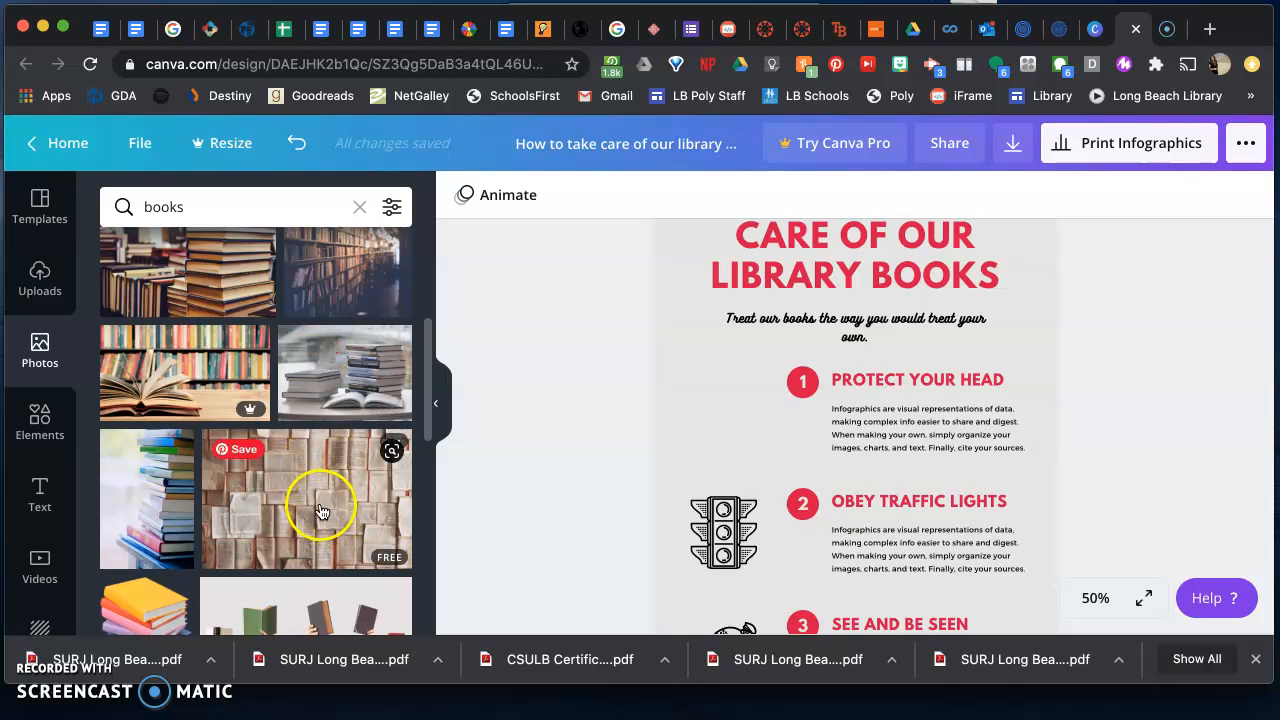
{"action": "scroll", "coordinate": [306, 503], "scroll_direction": "up", "scroll_amount": 10}
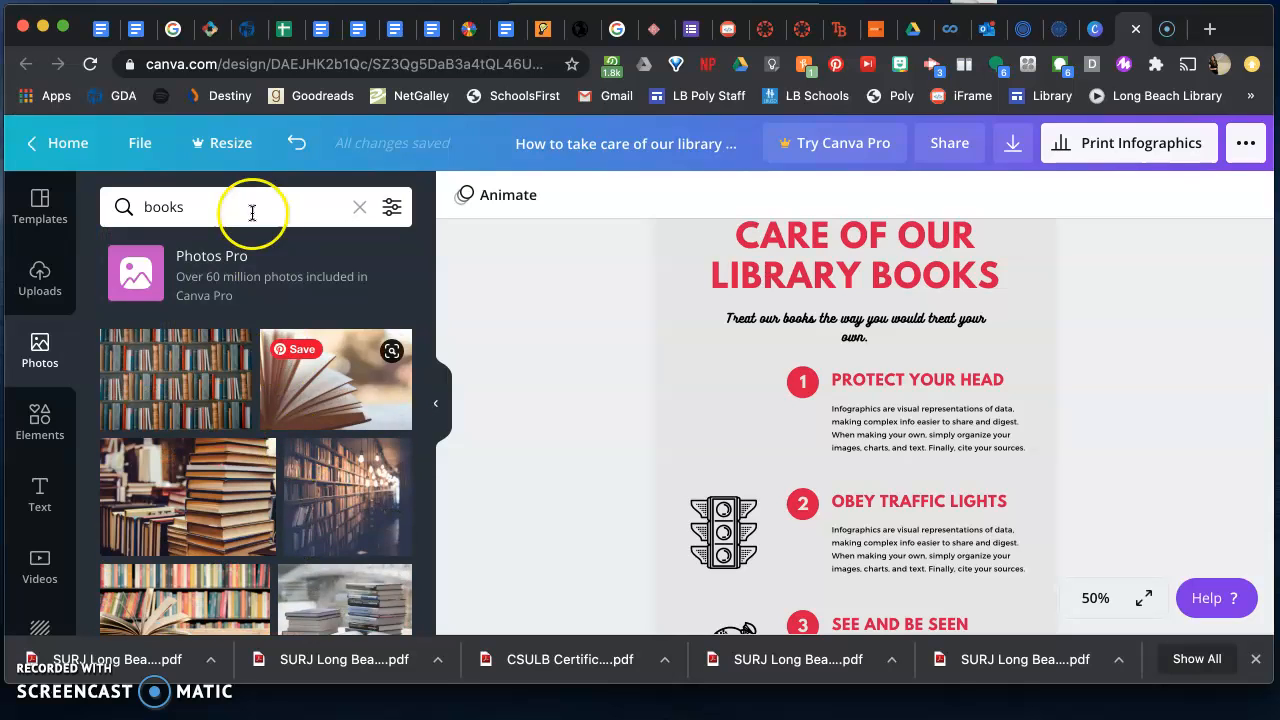
Search the photo library for "book outline" and for "book graphic" to find a line-style book image
{"action": "left_click", "coordinate": [210, 206]}
{"action": "key", "text": "BackSpace"}
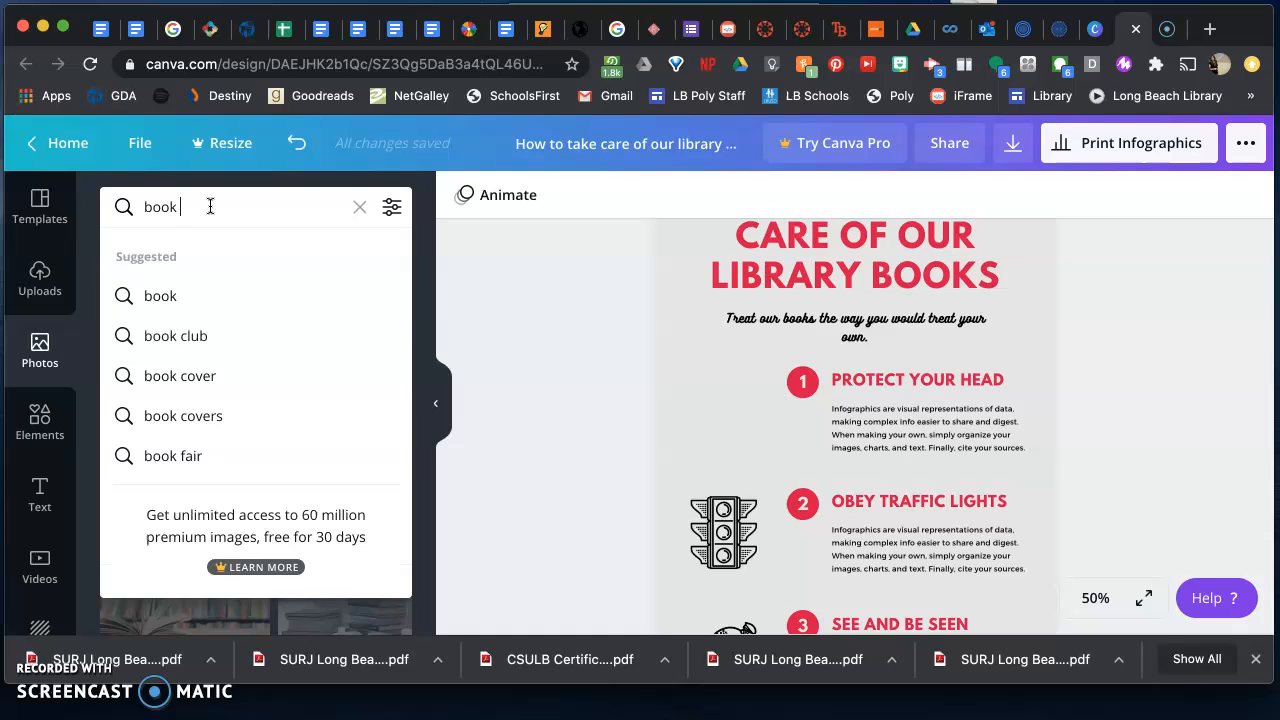
{"action": "type", "text": "outline"}
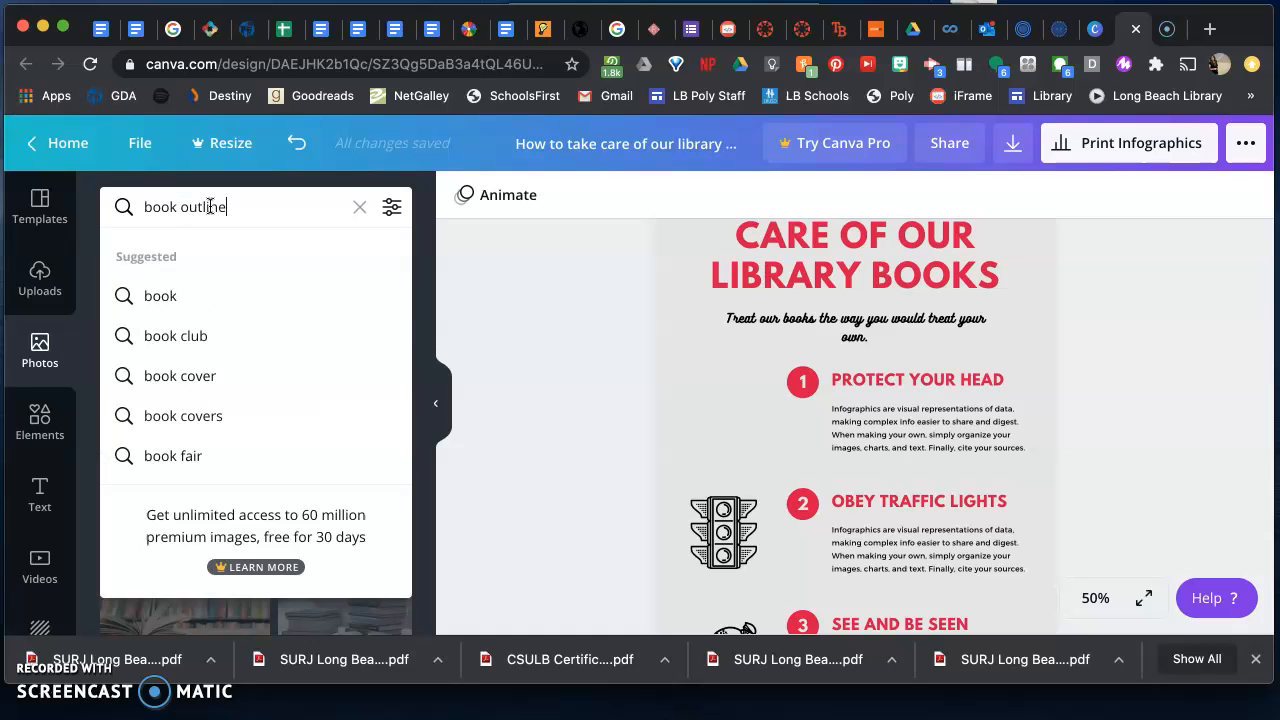
{"action": "key", "text": "Return"}
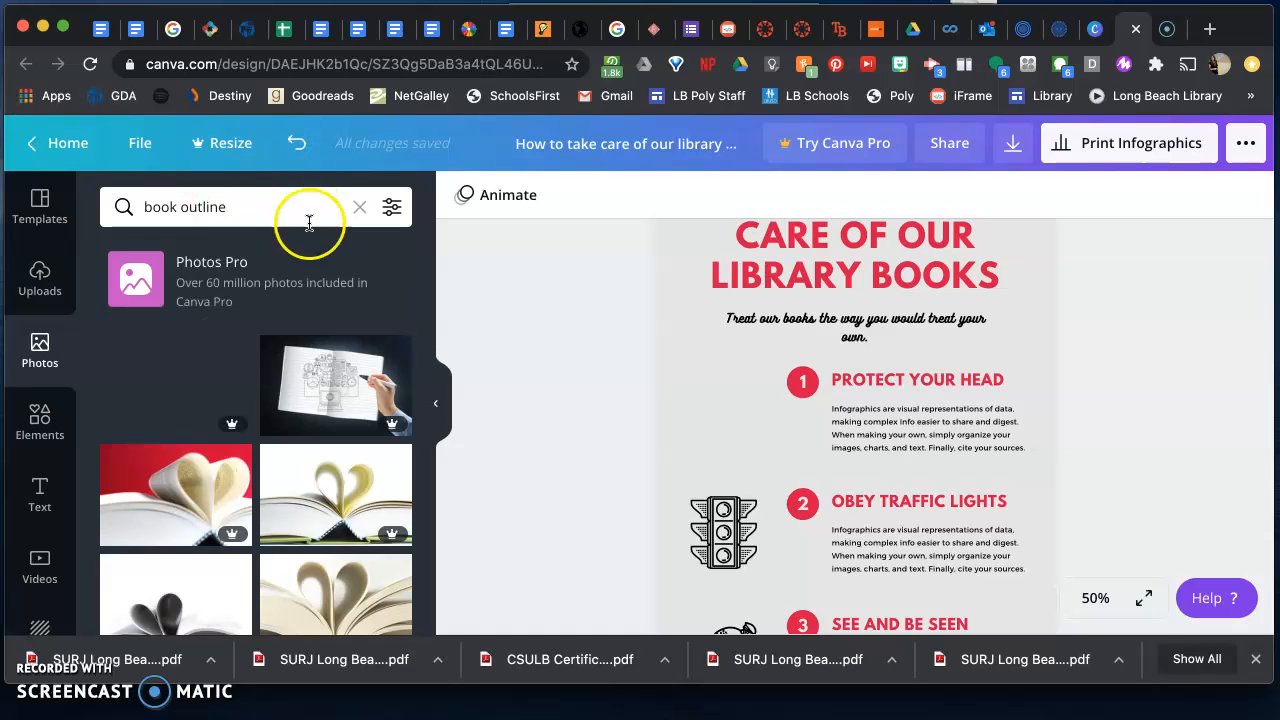
{"action": "double_click", "coordinate": [206, 206]}
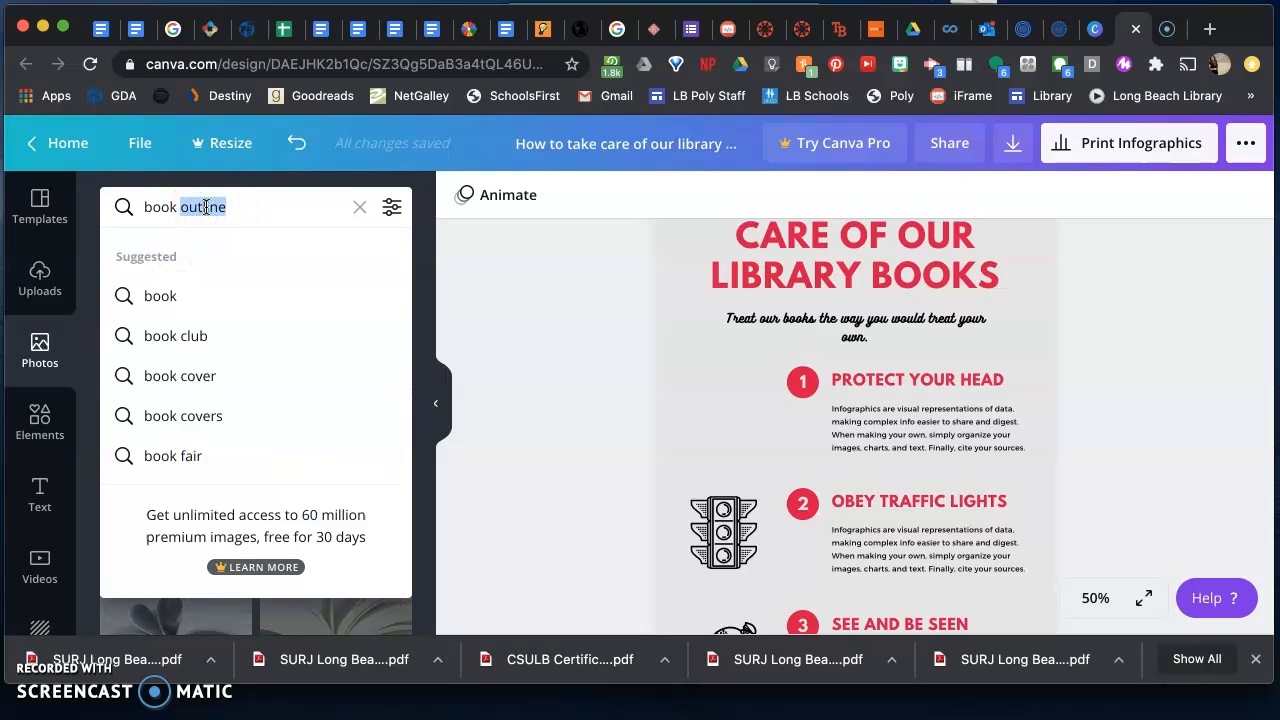
{"action": "type", "text": "graphic"}
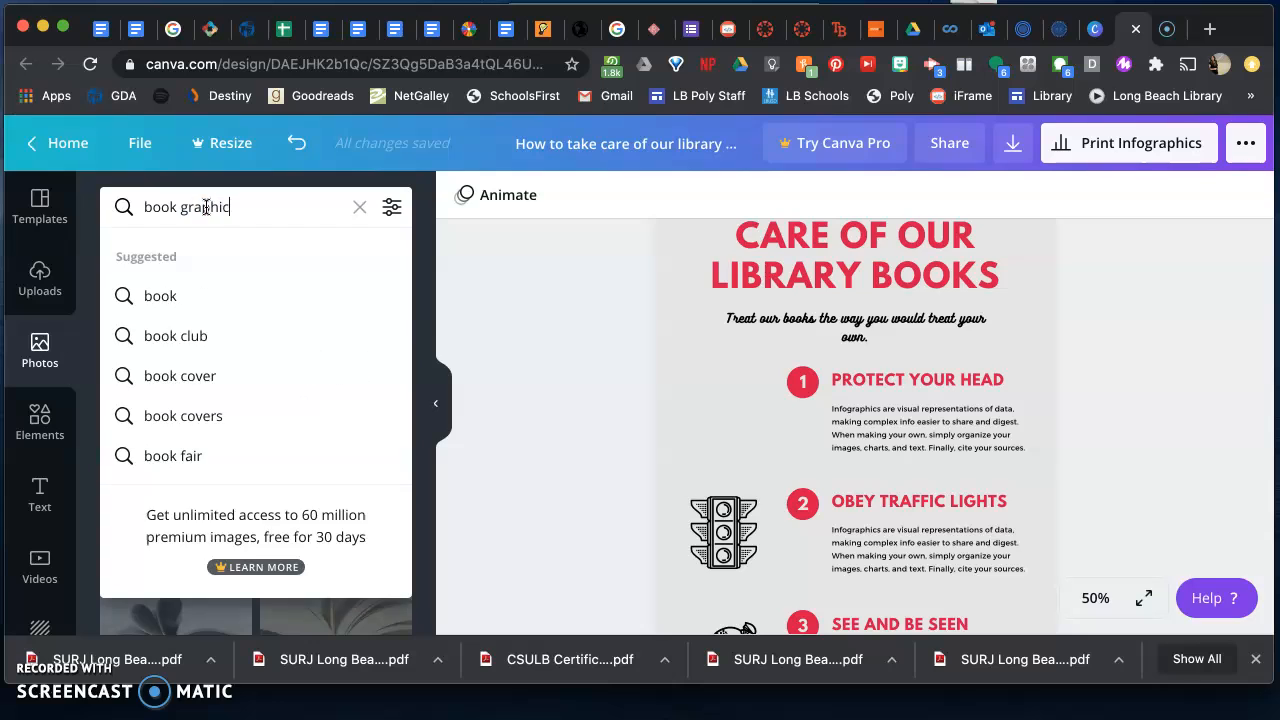
{"action": "key", "text": "Return"}
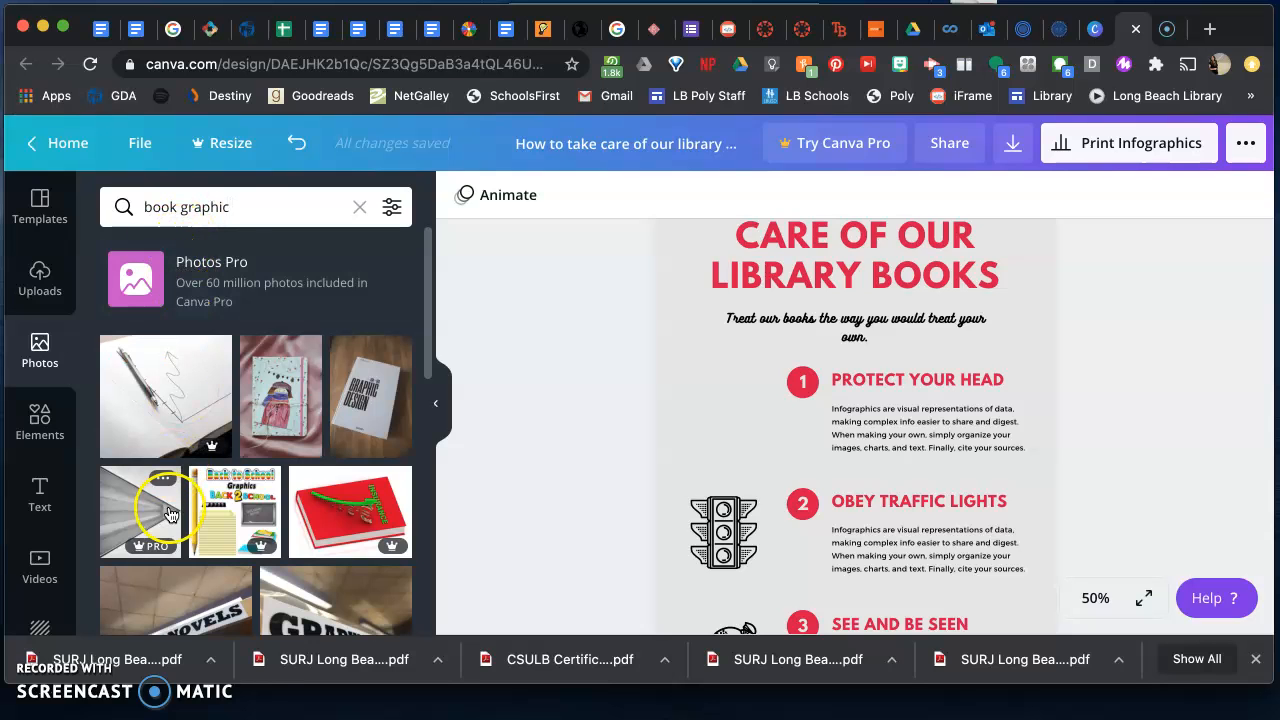
Search the photo library for "book clip art" and browse the results for a drawn book image
{"action": "double_click", "coordinate": [207, 207]}
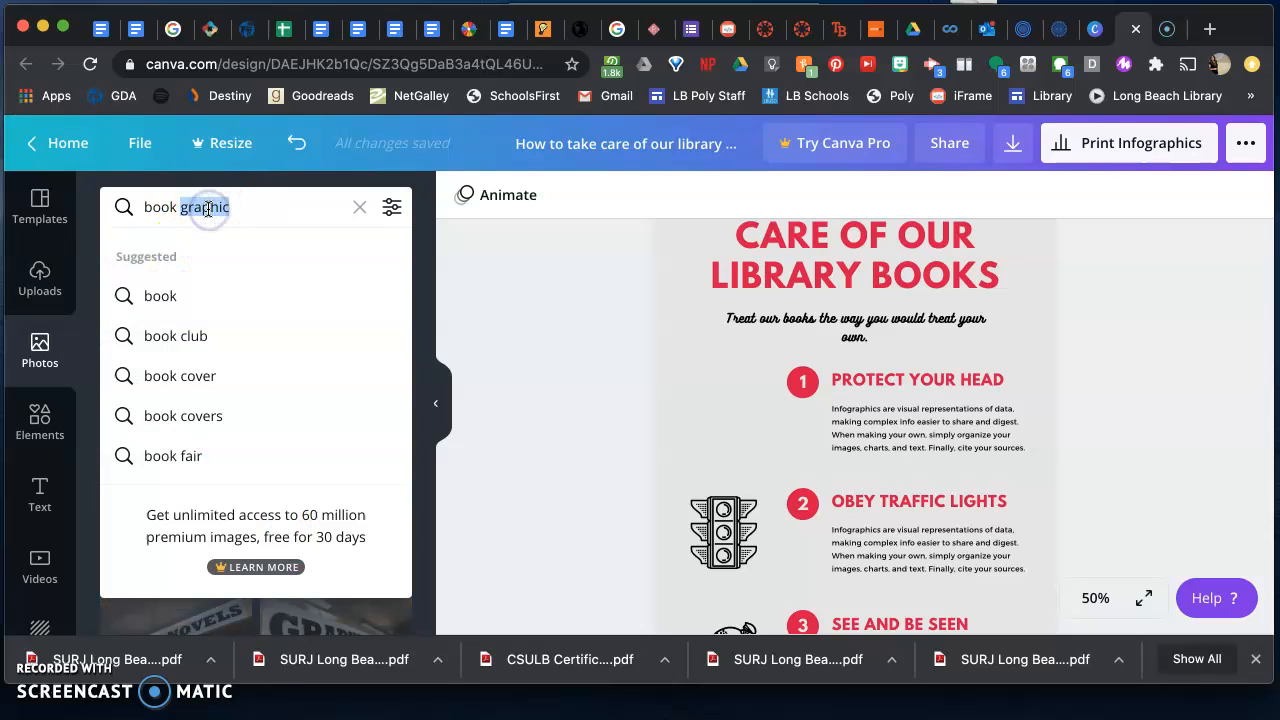
{"action": "type", "text": "clip art"}
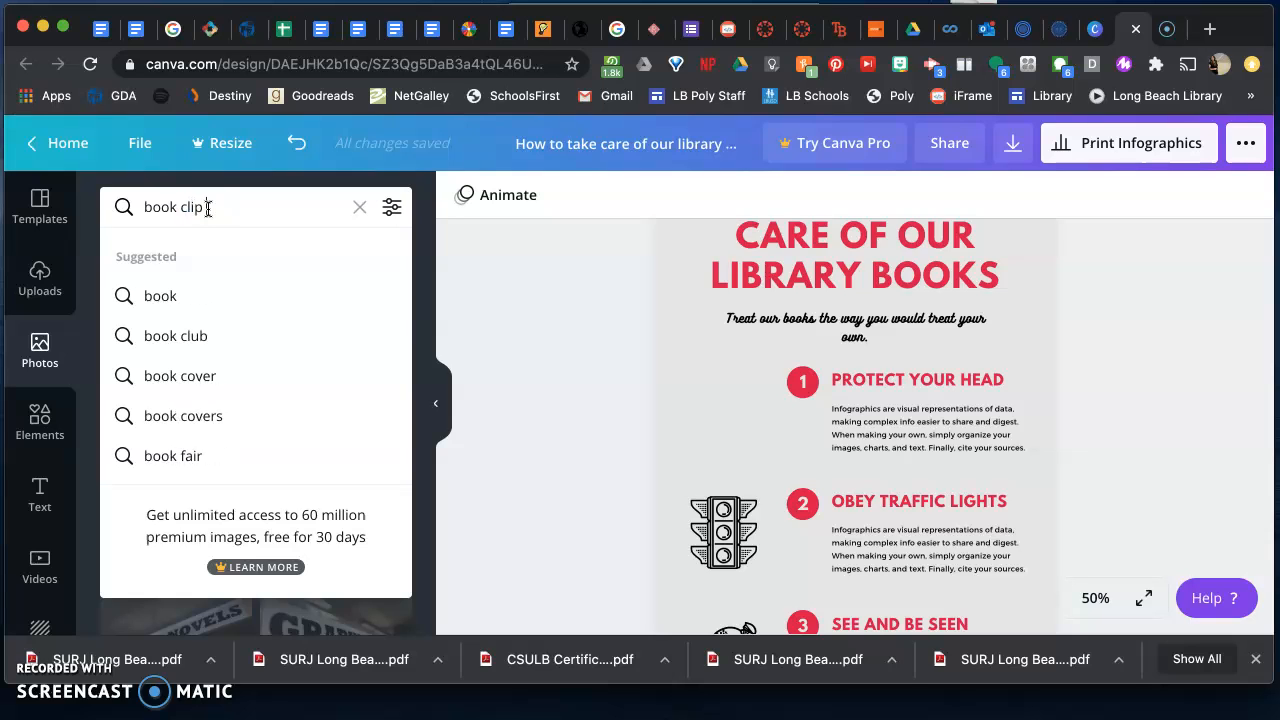
{"action": "key", "text": "Return"}
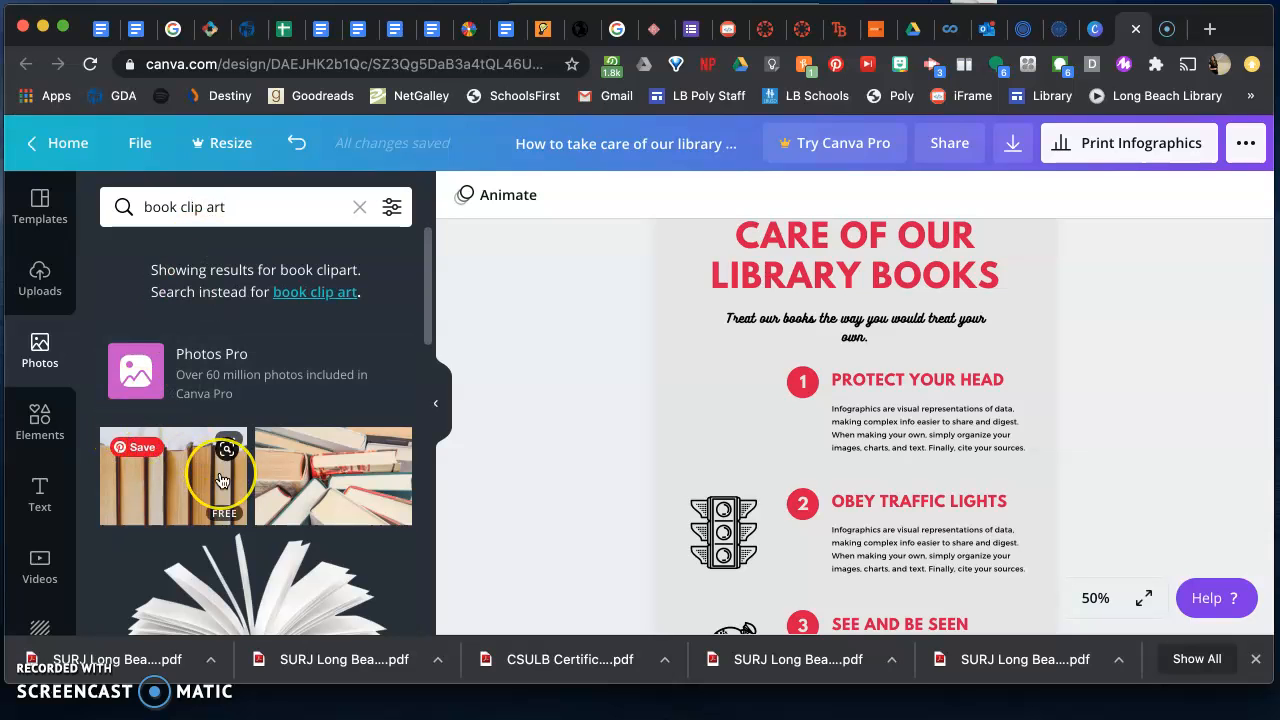
{"action": "scroll", "coordinate": [222, 465], "scroll_direction": "down", "scroll_amount": 5}
{"action": "scroll", "coordinate": [222, 481], "scroll_direction": "down", "scroll_amount": 5}
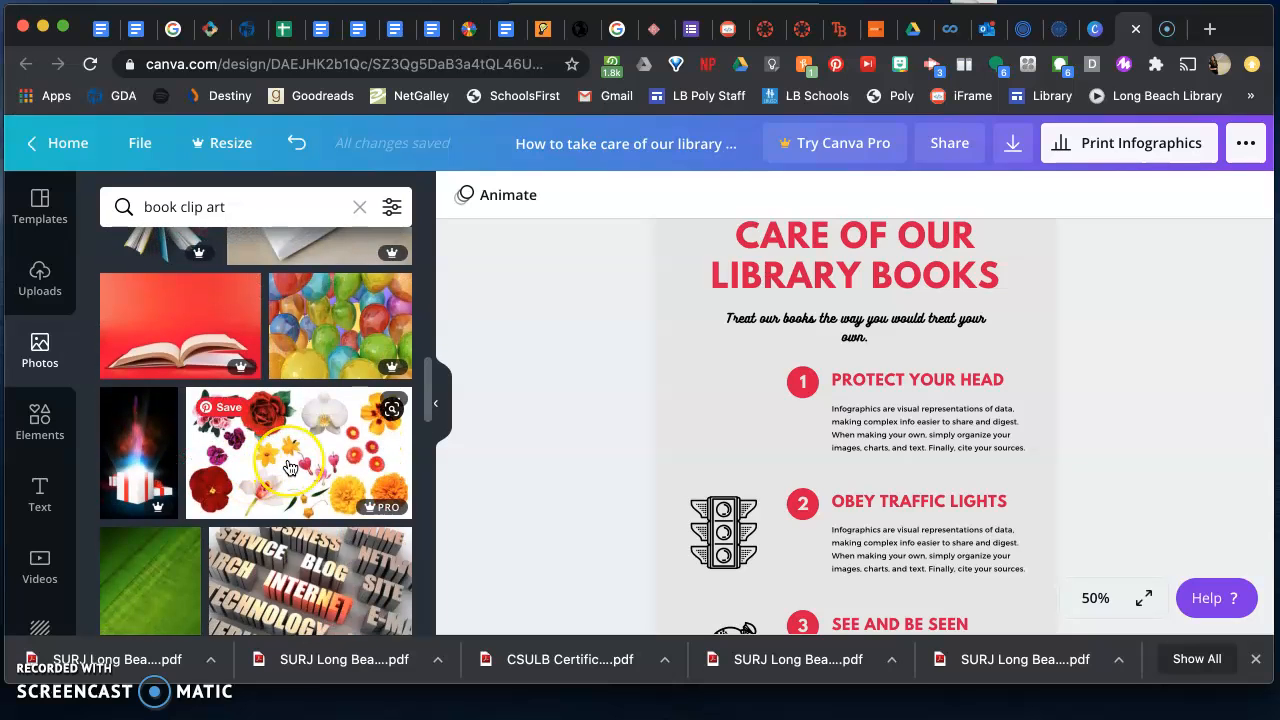
{"action": "scroll", "coordinate": [288, 466], "scroll_direction": "down", "scroll_amount": 2}
{"action": "scroll", "coordinate": [288, 466], "scroll_direction": "down", "scroll_amount": 6}
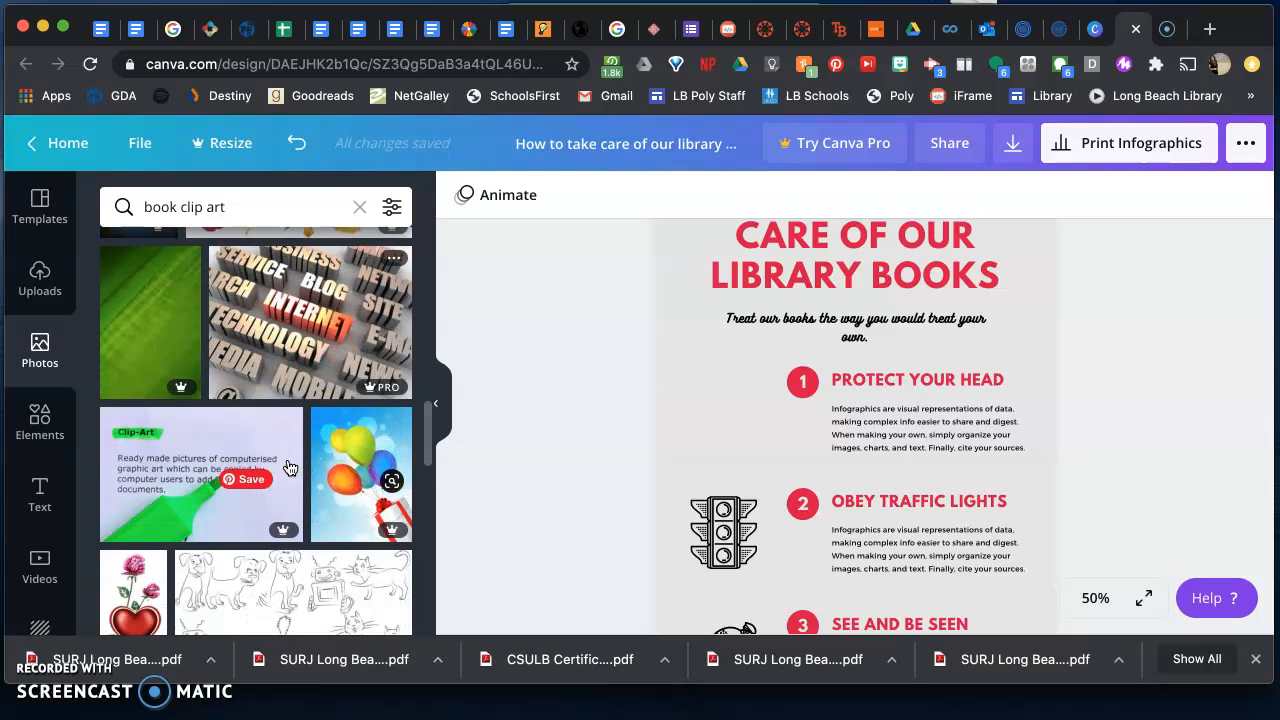
{"action": "scroll", "coordinate": [288, 466], "scroll_direction": "down", "scroll_amount": 8}
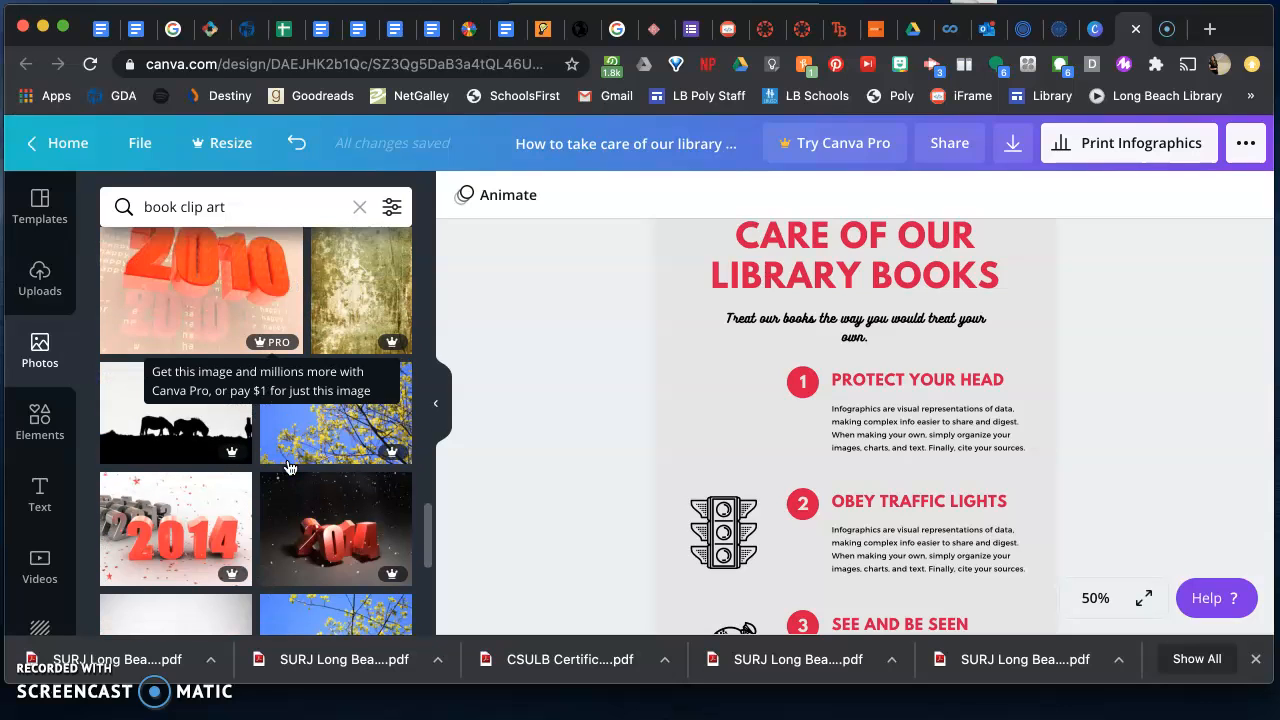
{"action": "scroll", "coordinate": [288, 466], "scroll_direction": "up", "scroll_amount": 3}
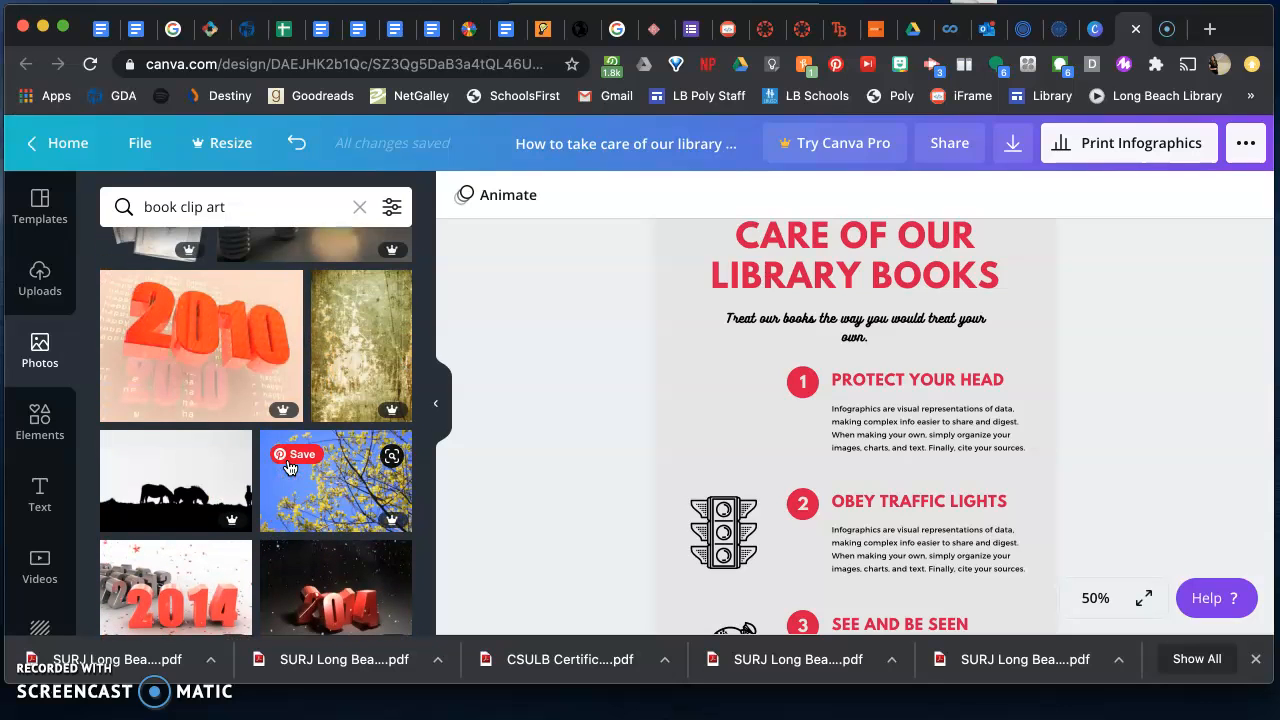
Find the free open-book line drawing with sparkles by searching elements for "book", and place it beside item 1, scaled down clear of the text
{"action": "left_click", "coordinate": [32, 426]}
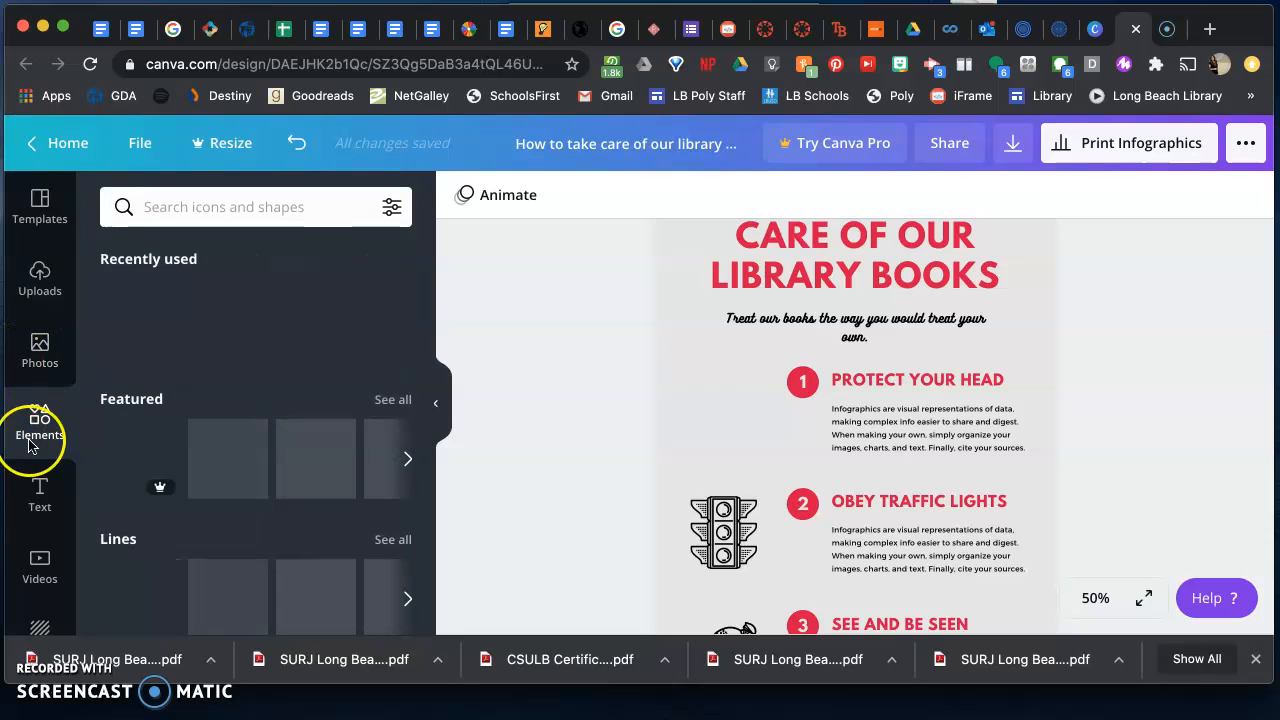
{"action": "left_click", "coordinate": [40, 425]}
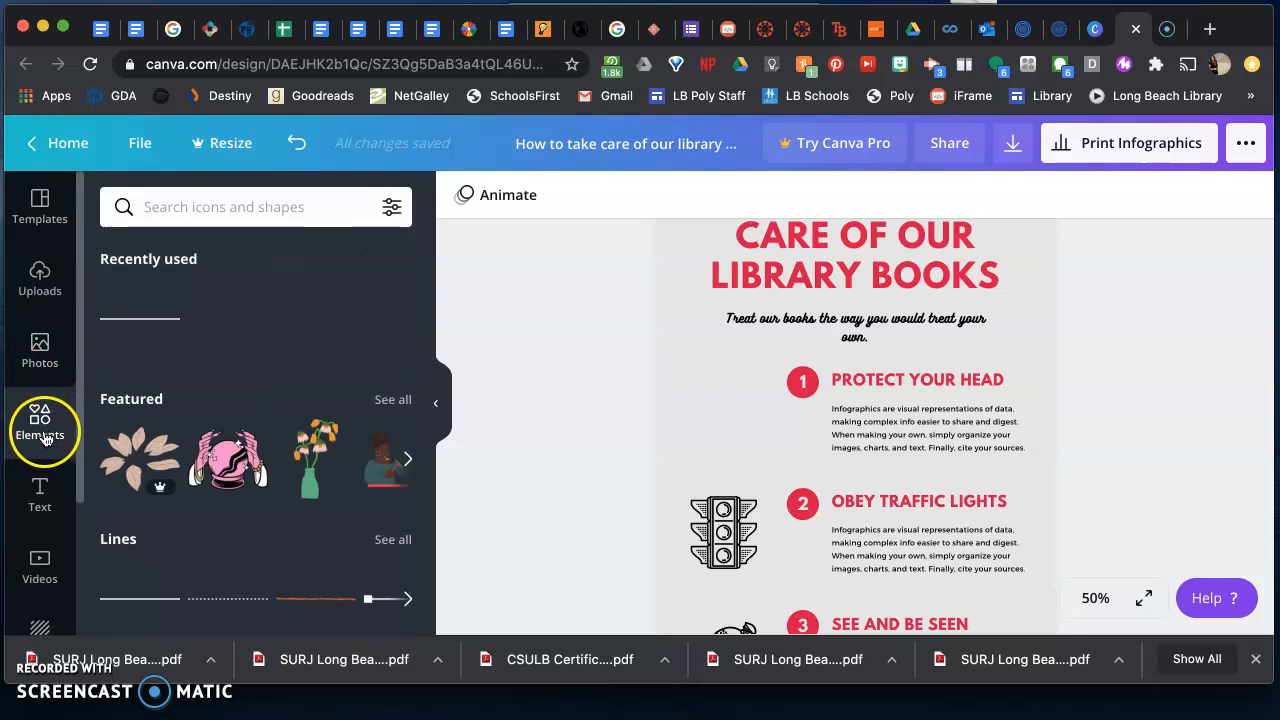
{"action": "left_click", "coordinate": [172, 214]}
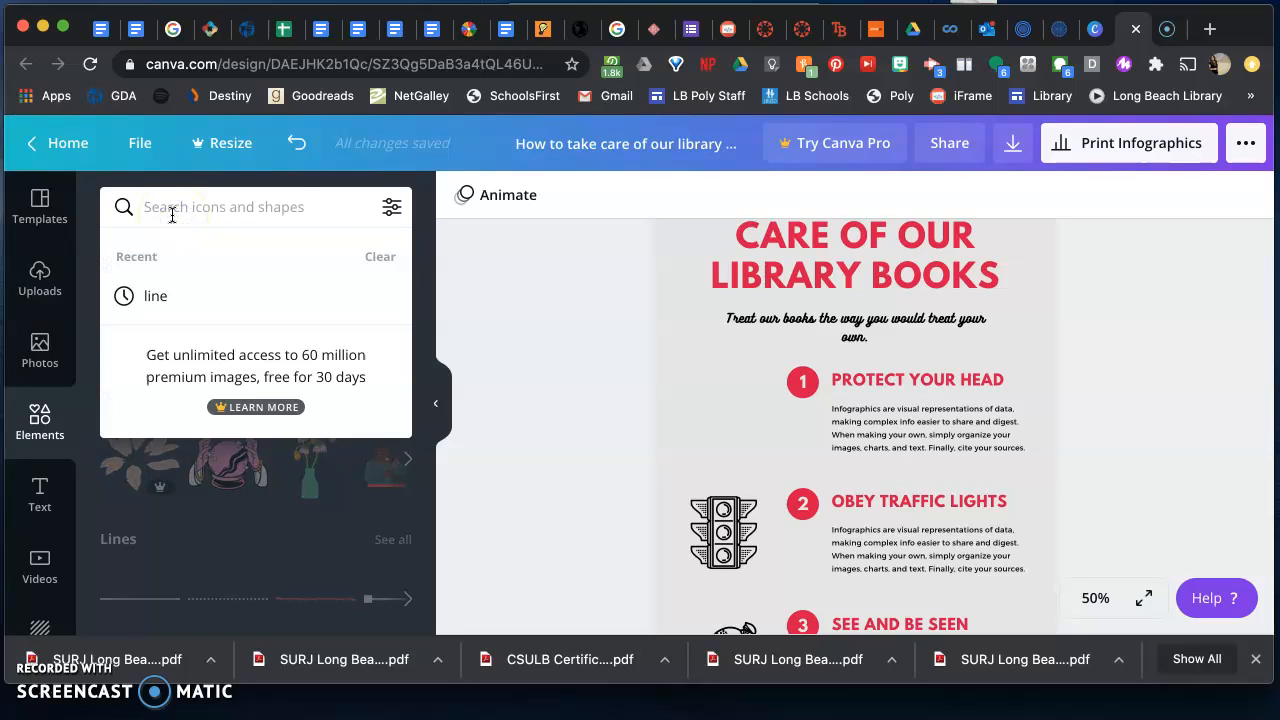
{"action": "type", "text": "book"}
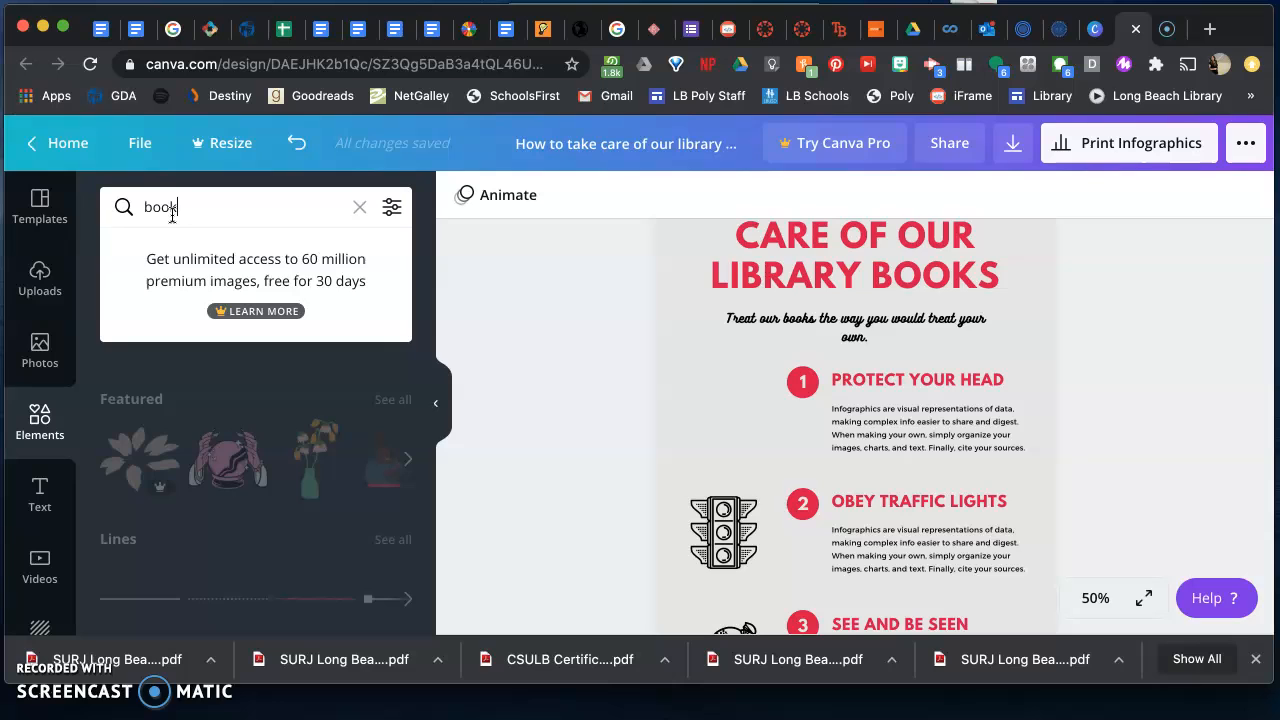
{"action": "key", "text": "Return"}
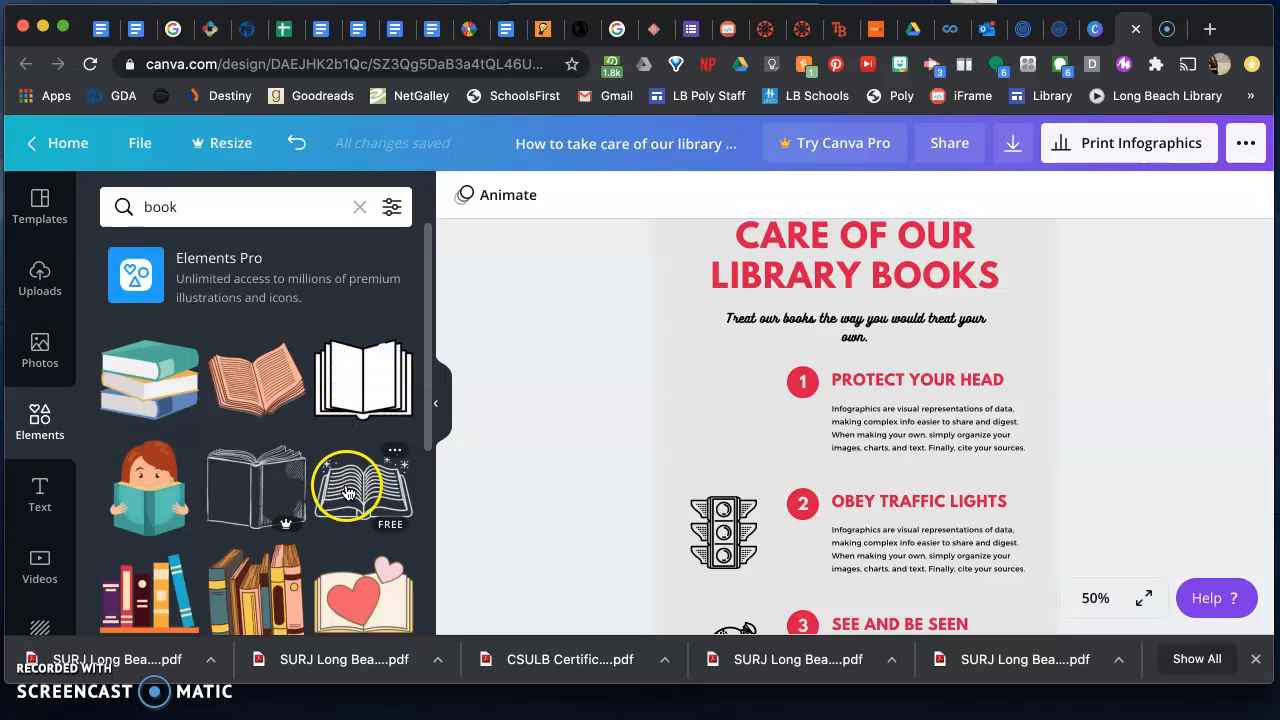
{"action": "left_click_drag", "start_coordinate": [347, 490], "coordinate": [730, 380]}
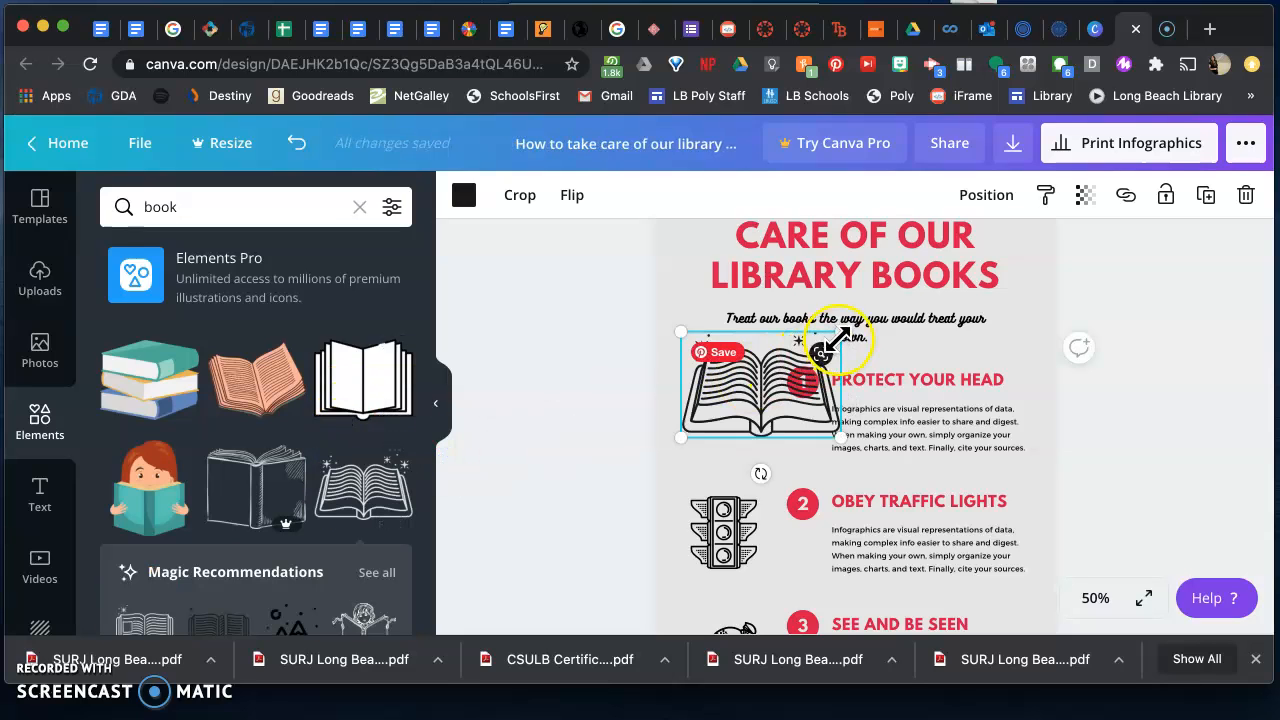
{"action": "left_click_drag", "start_coordinate": [841, 331], "coordinate": [772, 358]}
{"action": "left_click", "coordinate": [610, 398]}
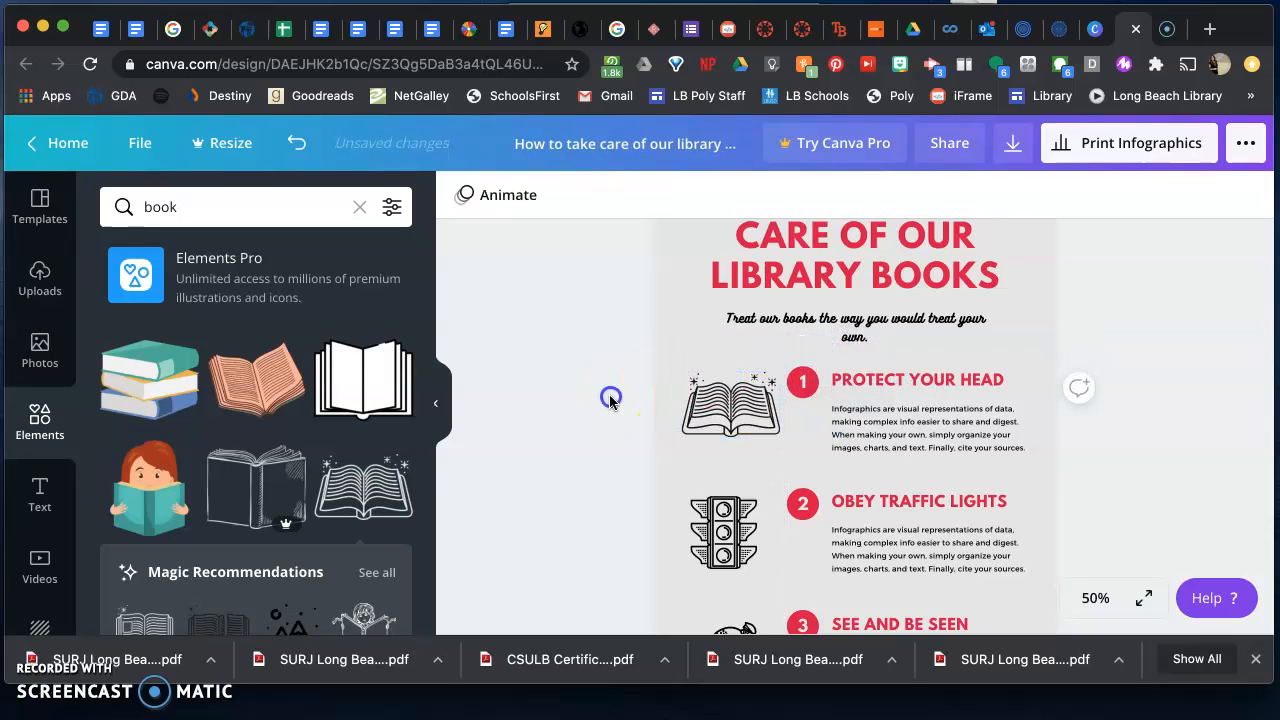
Replace the "PROTECT YOUR HEAD" heading of item 1 with "DON'T FORGET TO CHECK OUT THE BOOK BEFORE TAKING IT HOME."
{"action": "left_click", "coordinate": [912, 378]}
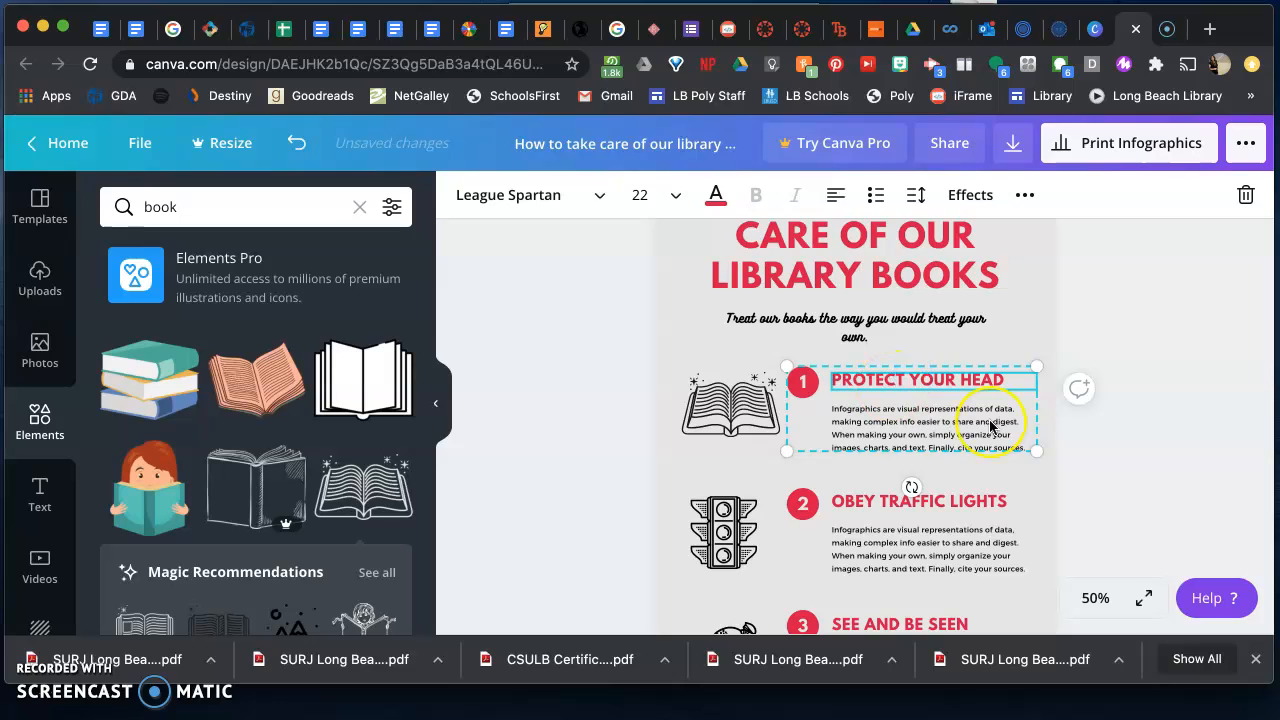
{"action": "key", "text": "super+a"}
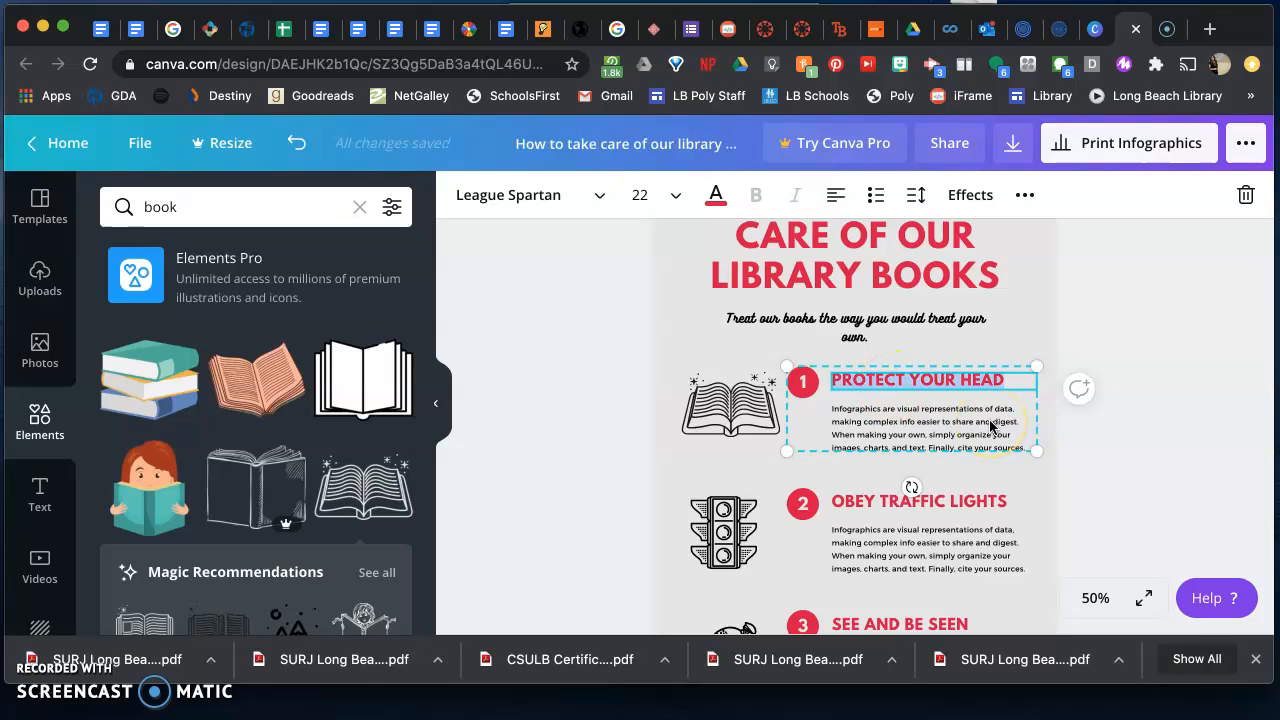
{"action": "type", "text": "DON'T FOR"}
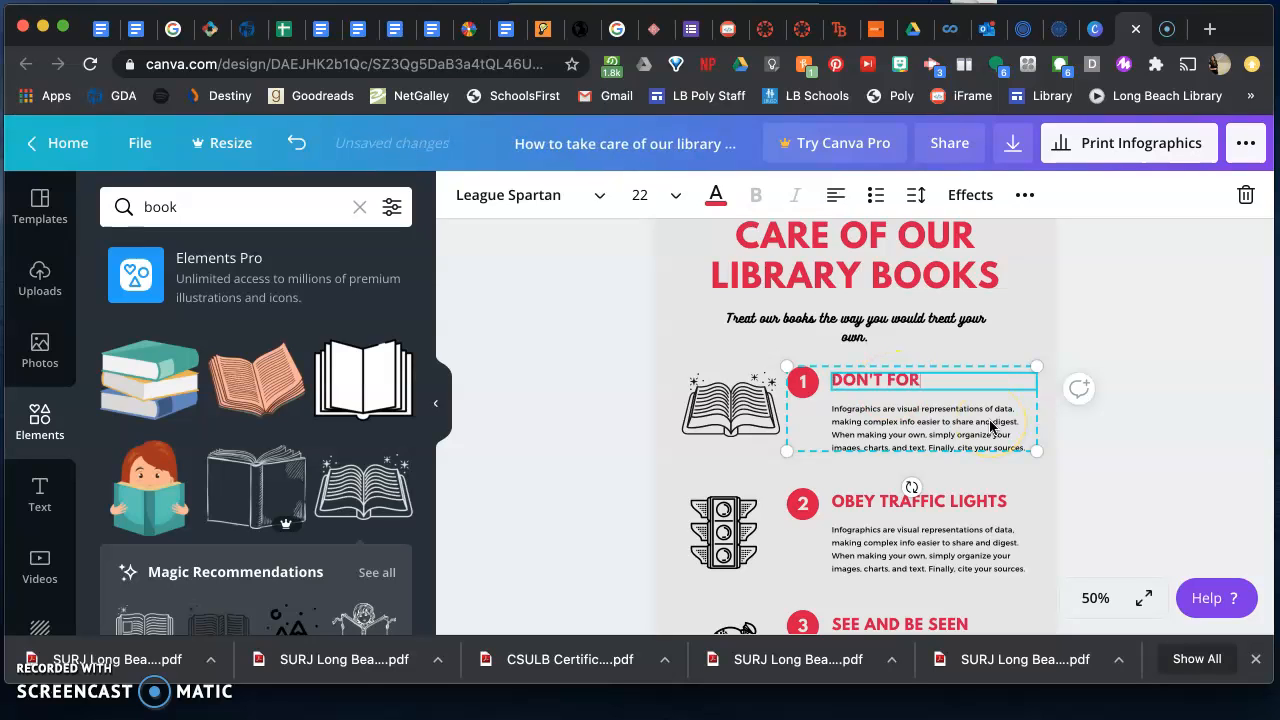
{"action": "type", "text": "GET TO CHECK OUT THE BOOK BEFORE TAKING IT HO"}
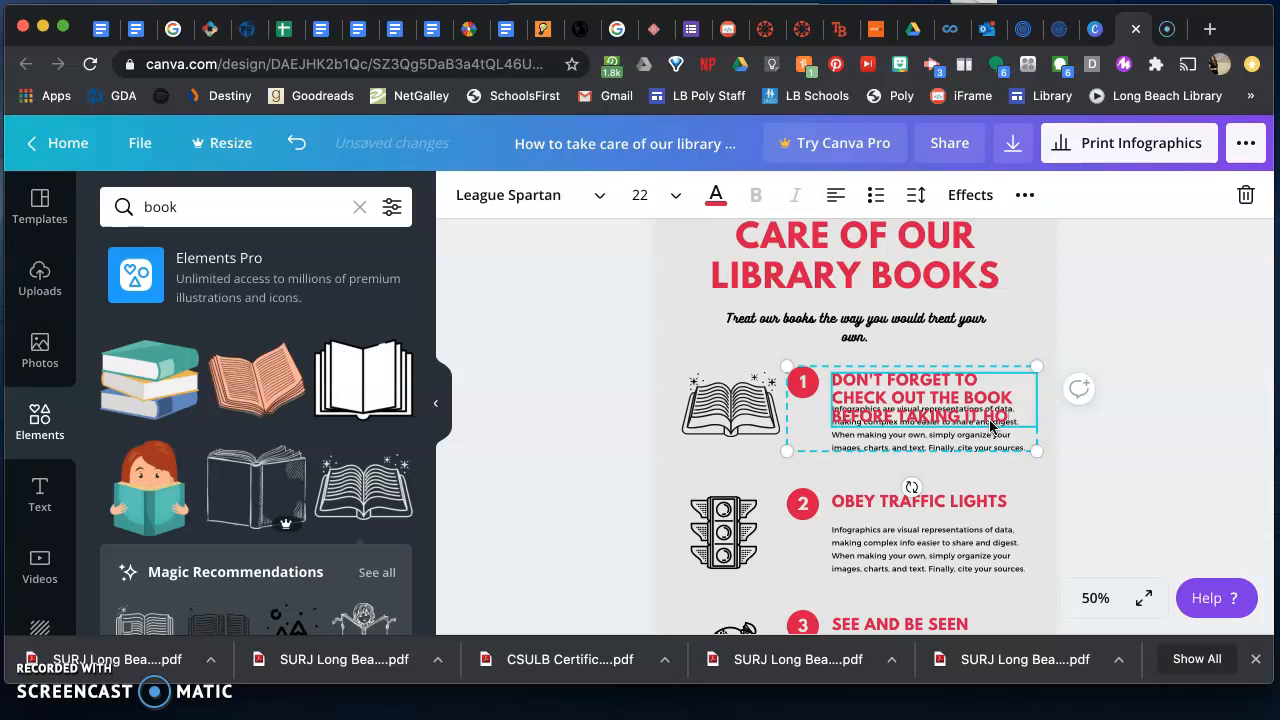
{"action": "type", "text": "ME"}
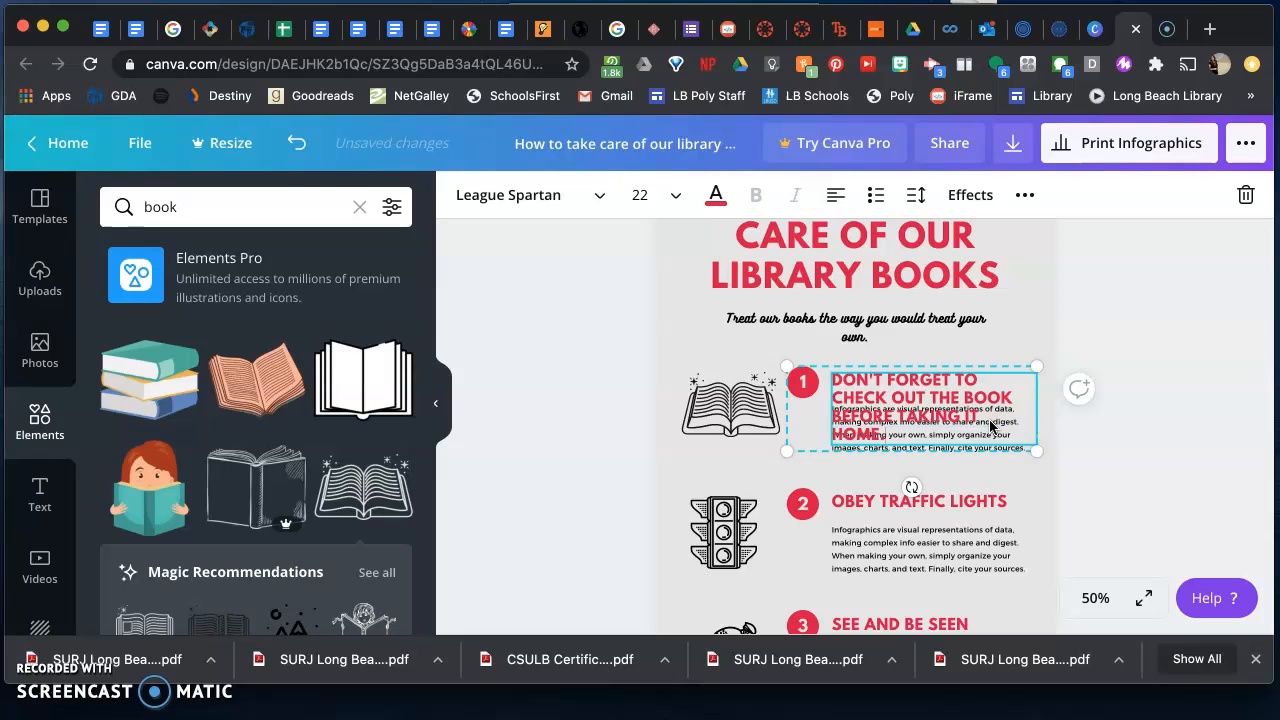
{"action": "left_click", "coordinate": [1134, 437]}
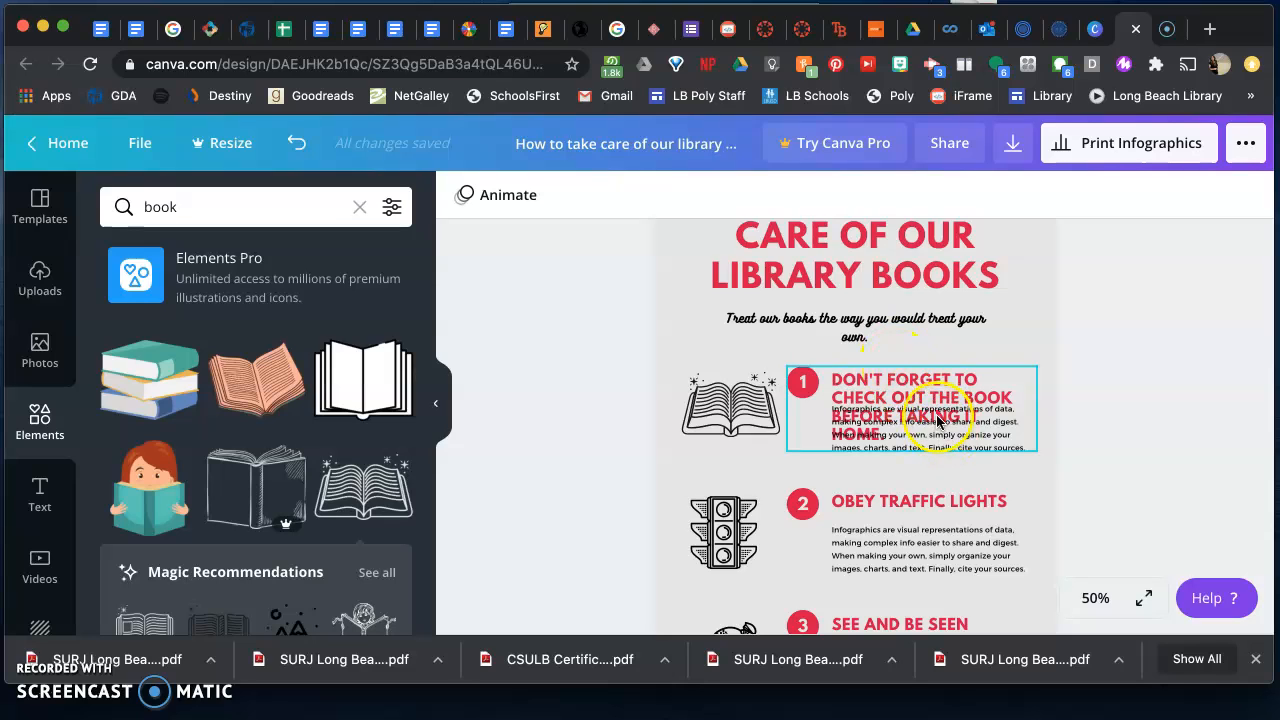
Try scaling down the whole item 1 text group, and undo the resize
{"action": "left_click", "coordinate": [912, 391]}
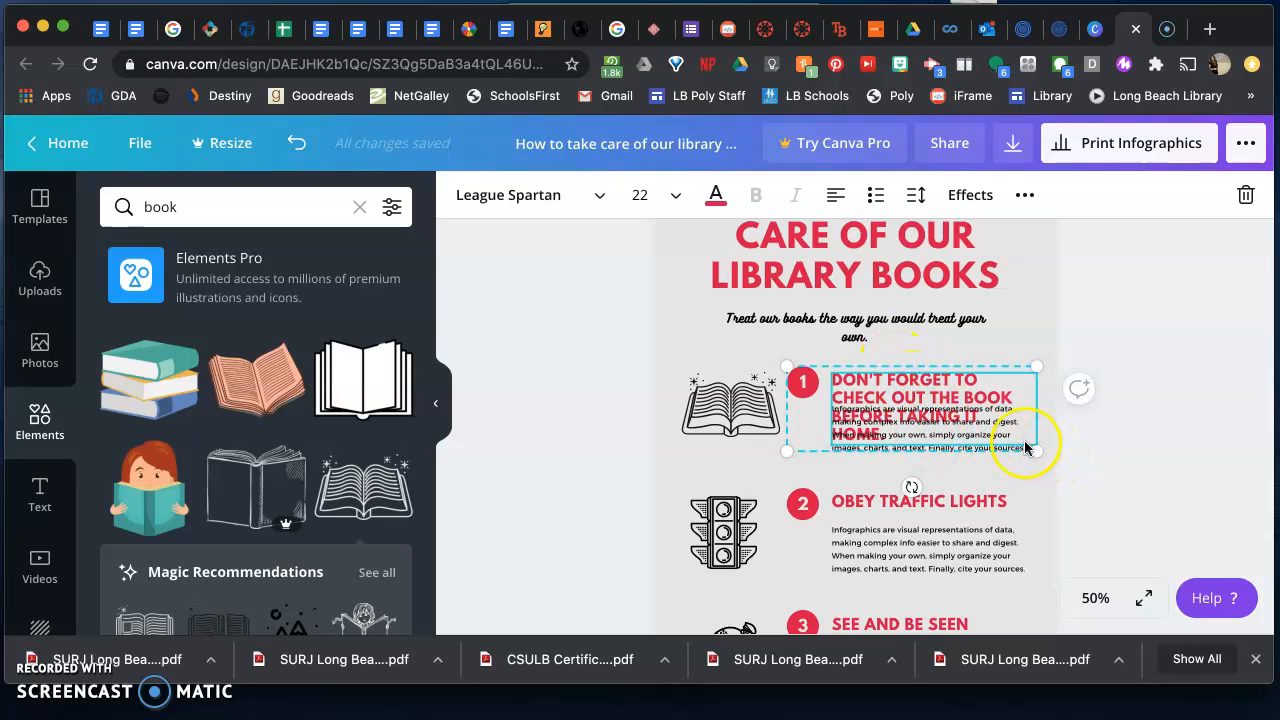
{"action": "left_click_drag", "start_coordinate": [1035, 451], "coordinate": [1011, 465]}
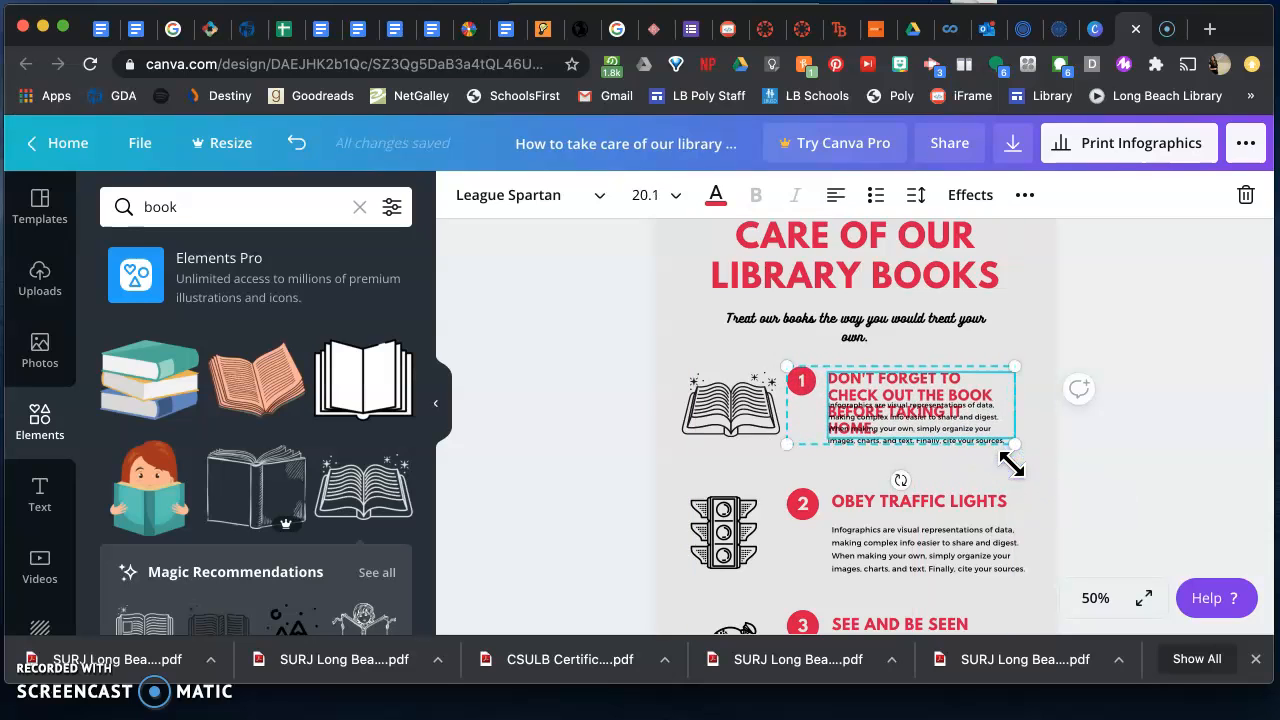
{"action": "key", "text": "super+z"}
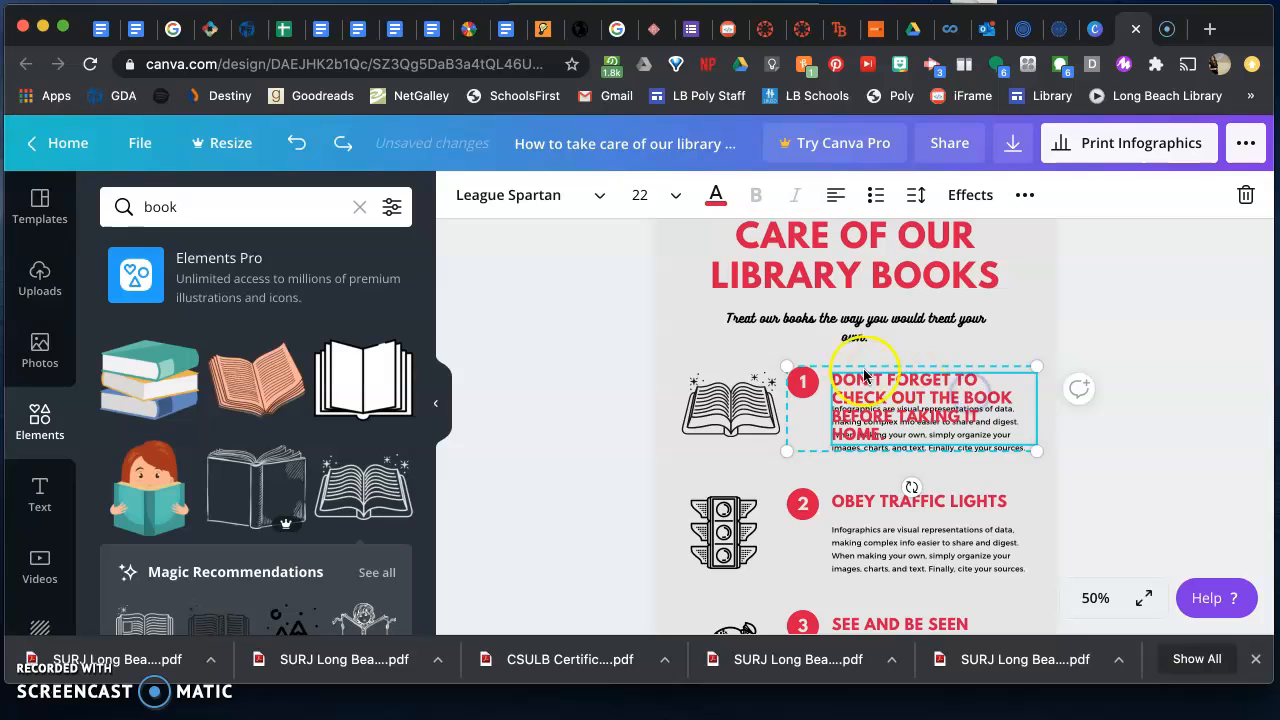
Reduce the font size of the item 1 heading, trying 16 and settling on 18
{"action": "left_click", "coordinate": [817, 394]}
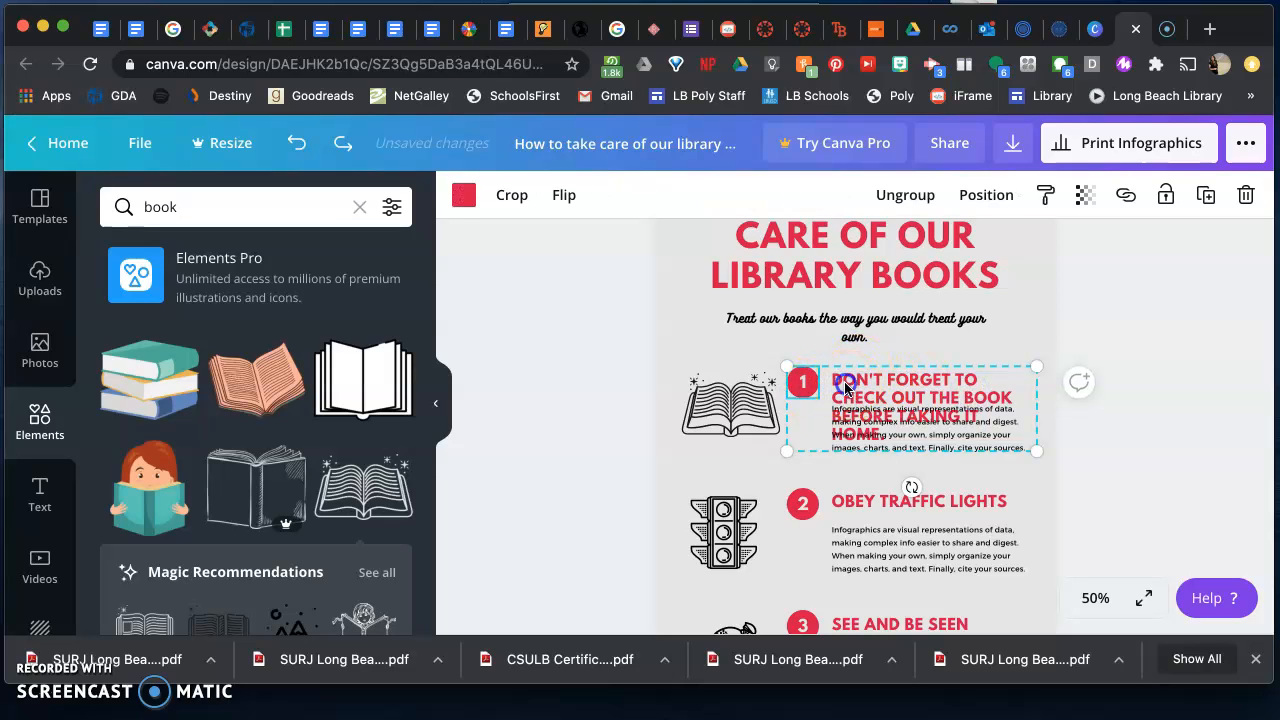
{"action": "left_click", "coordinate": [846, 388]}
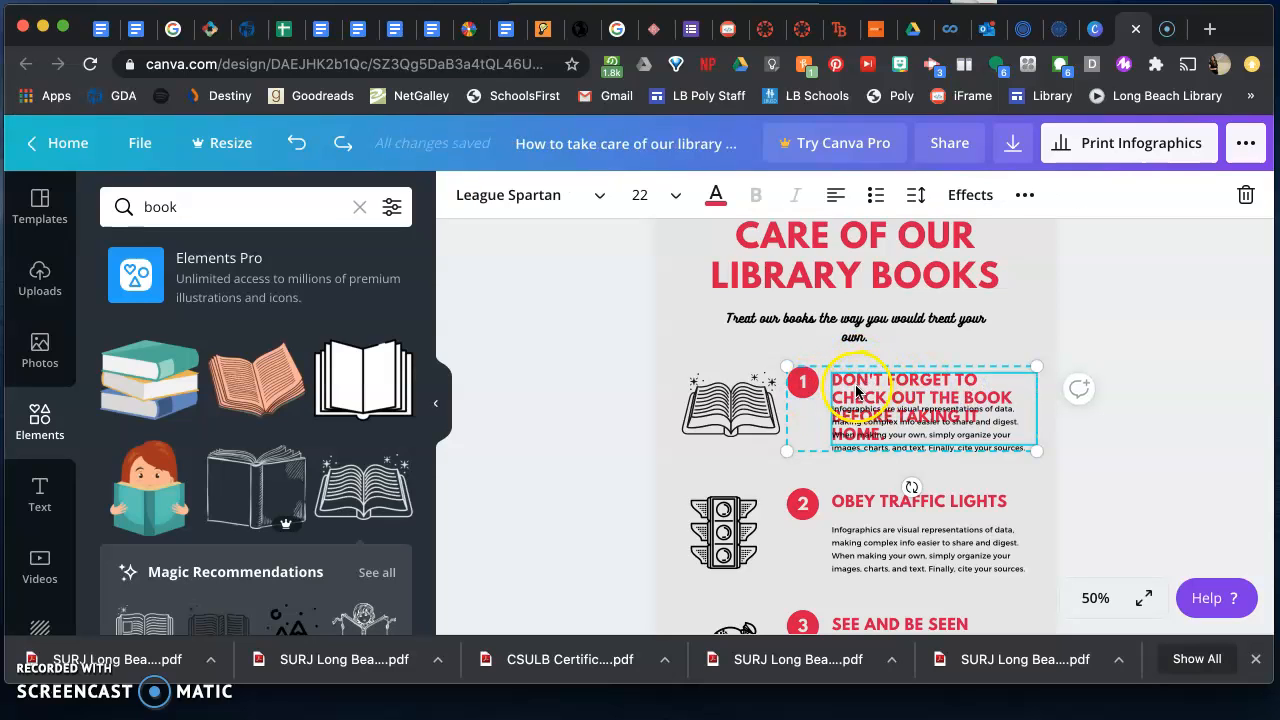
{"action": "double_click", "coordinate": [866, 388]}
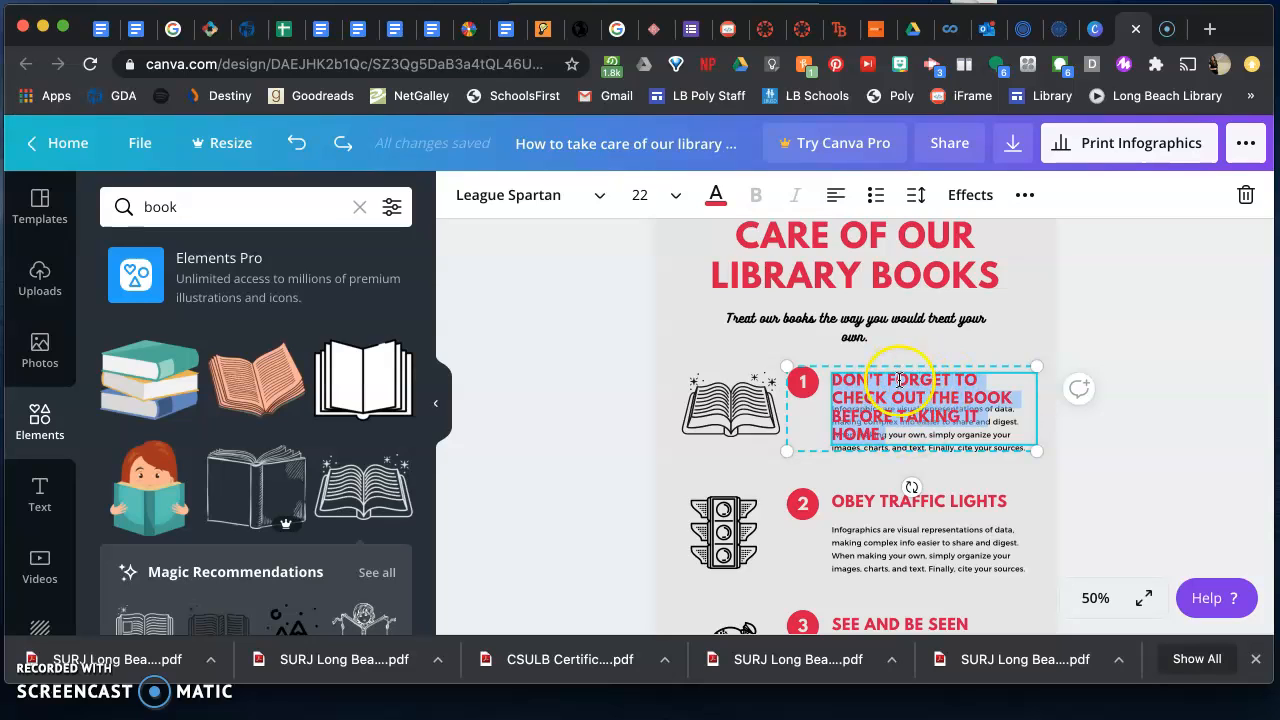
{"action": "left_click", "coordinate": [676, 195]}
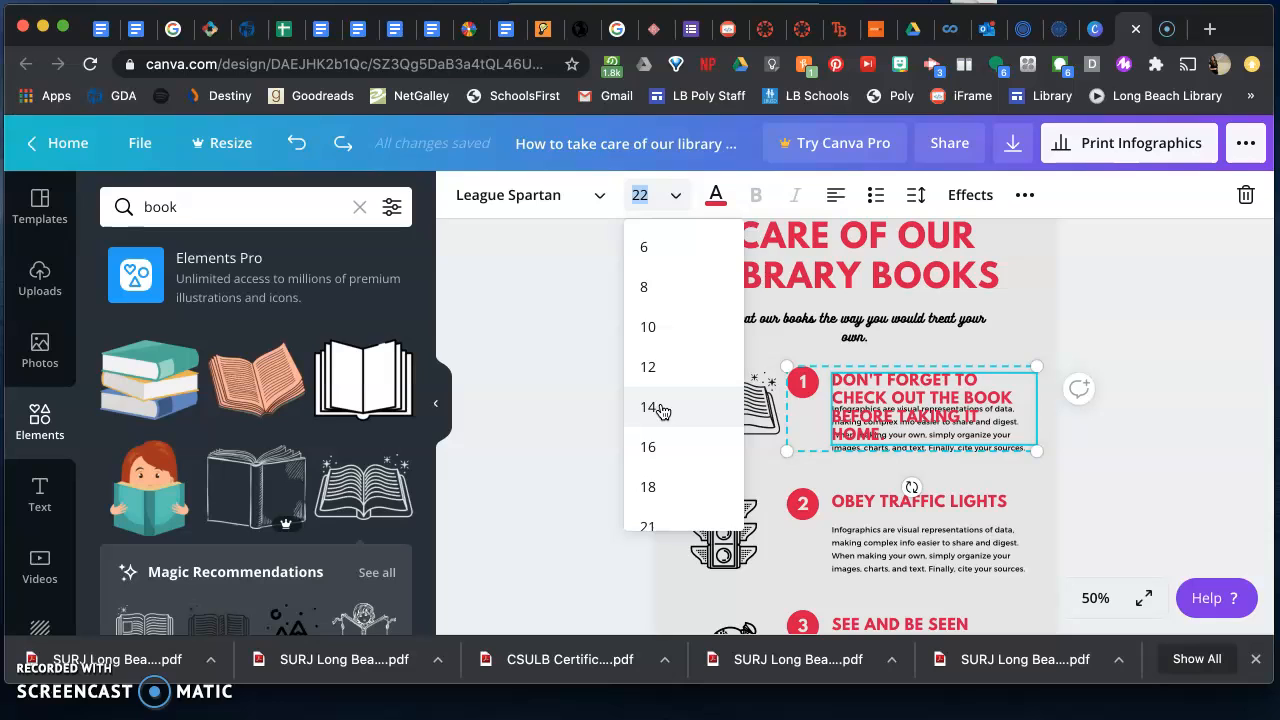
{"action": "left_click", "coordinate": [652, 448]}
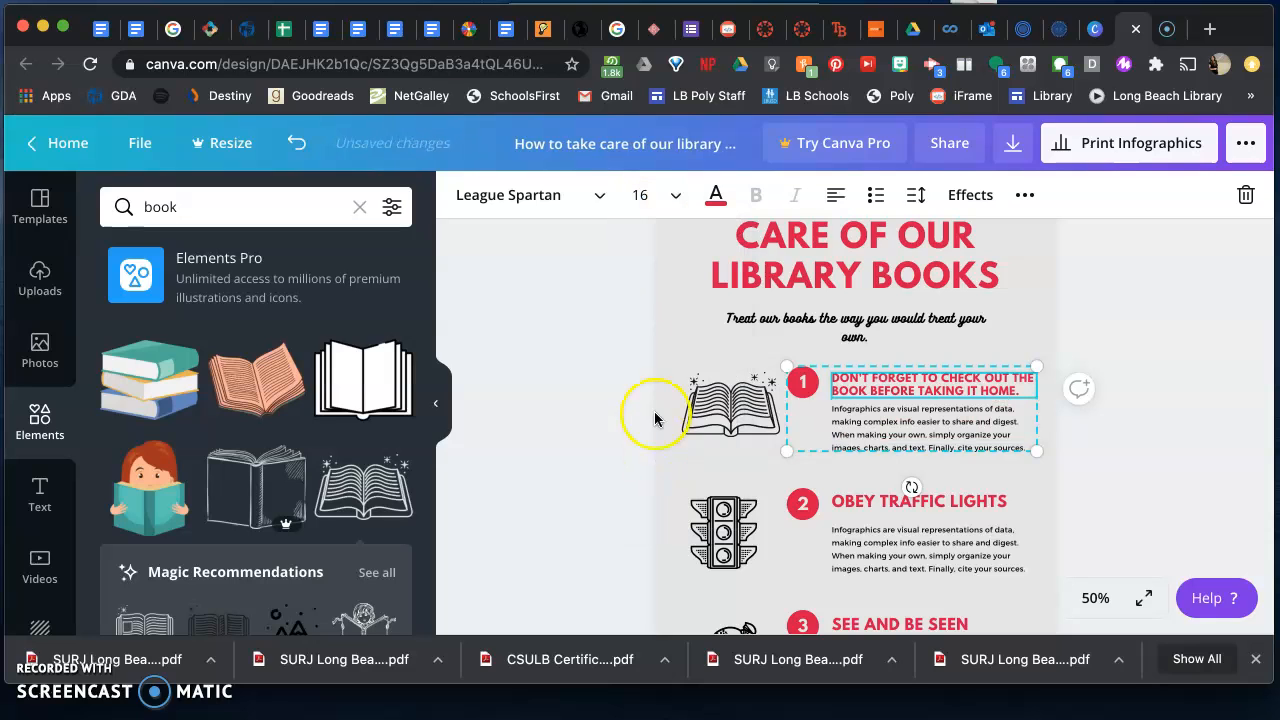
{"action": "left_click", "coordinate": [645, 196]}
{"action": "left_click", "coordinate": [650, 196]}
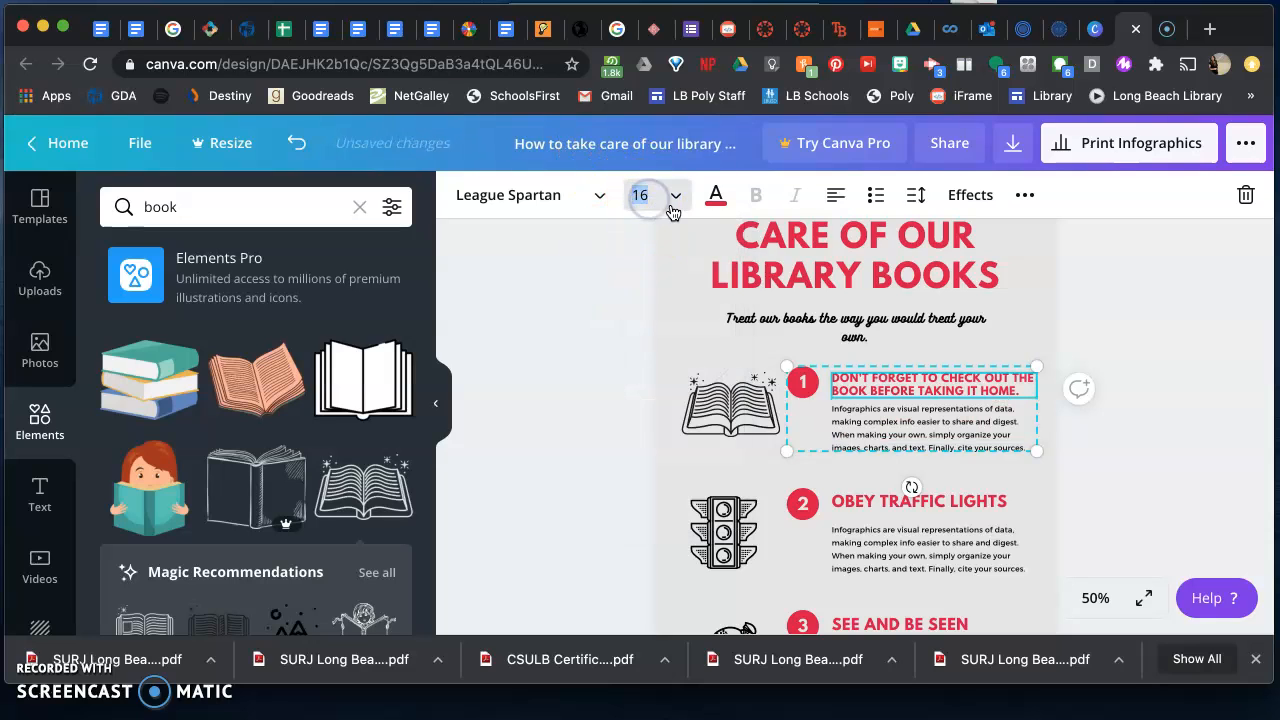
{"action": "left_click", "coordinate": [671, 199]}
{"action": "left_click", "coordinate": [648, 415]}
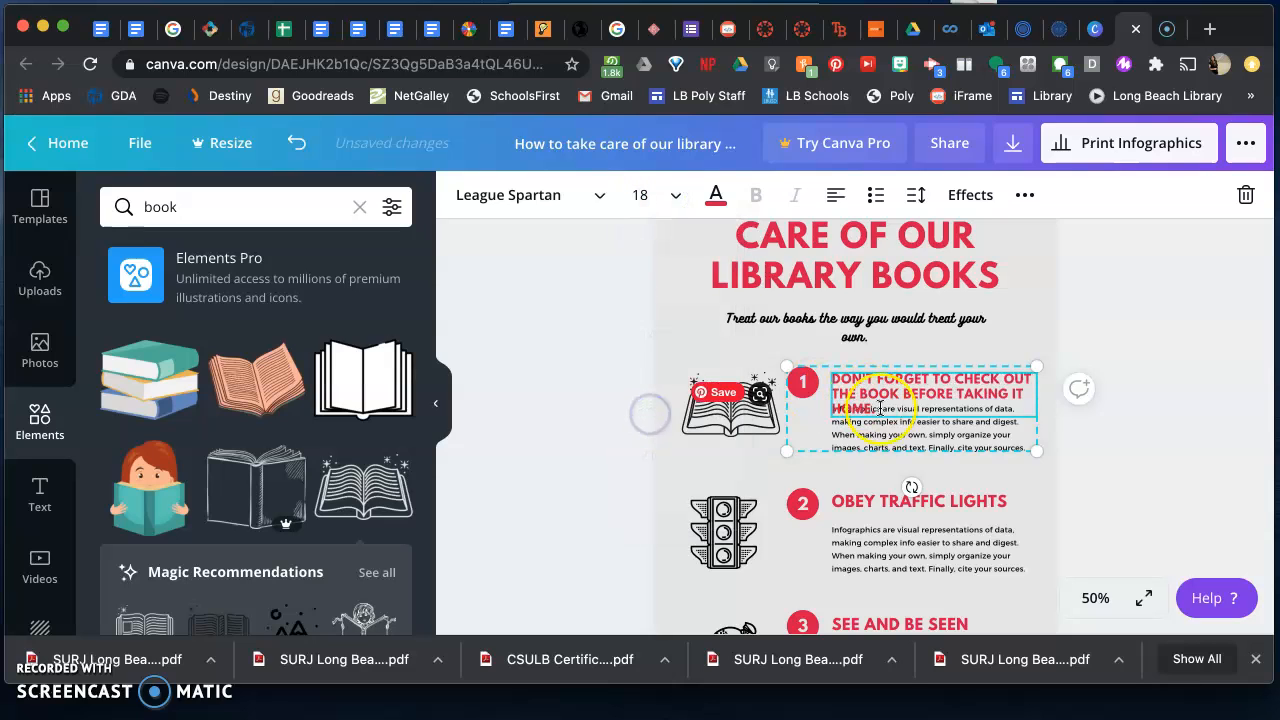
Delete the placeholder description paragraph beneath the item 1 heading
{"action": "left_click", "coordinate": [900, 437]}
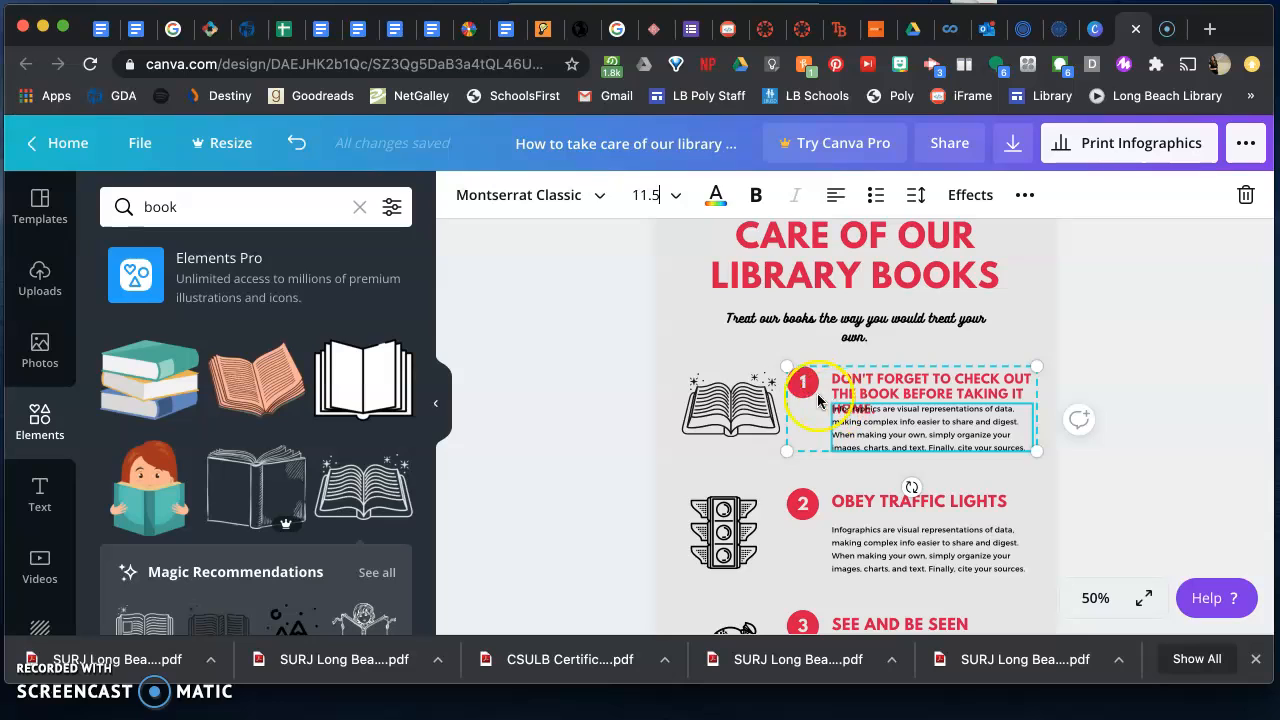
{"action": "mouse_move", "coordinate": [786, 366]}
{"action": "left_mouse_down"}
{"action": "mouse_move", "coordinate": [752, 356]}
{"action": "mouse_move", "coordinate": [799, 370]}
{"action": "mouse_move", "coordinate": [788, 367]}
{"action": "left_mouse_up"}
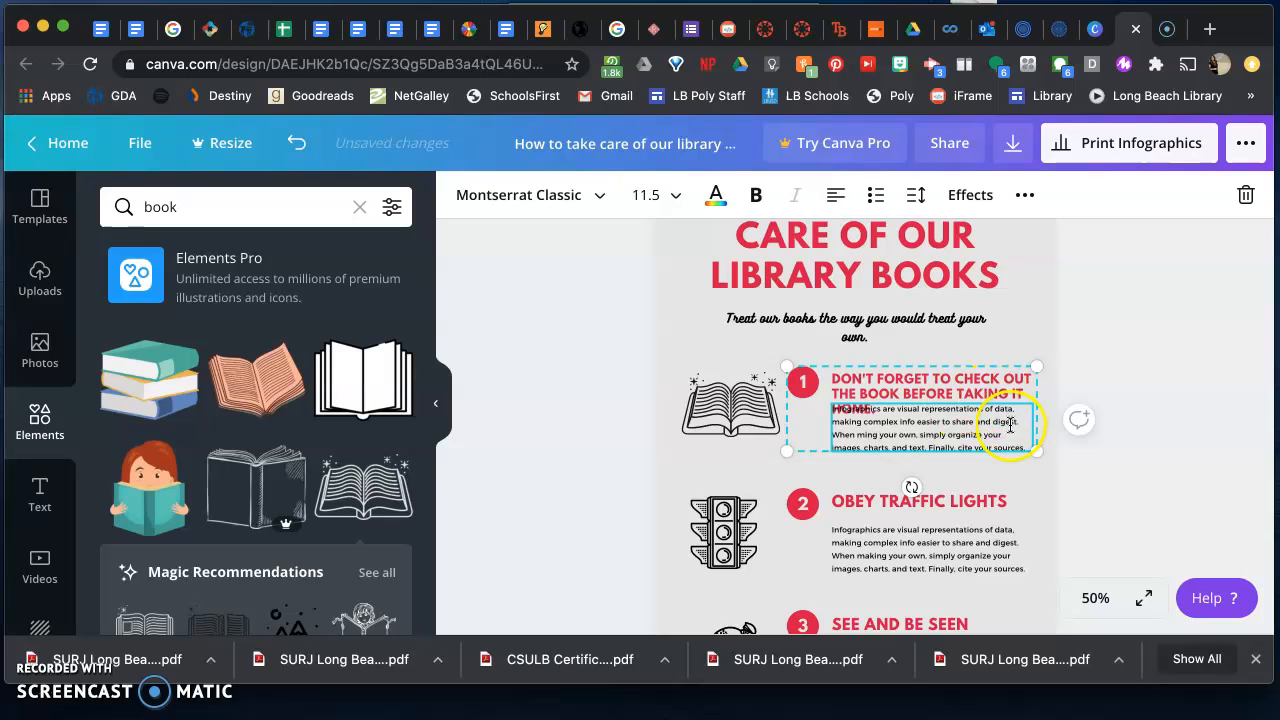
{"action": "left_click", "coordinate": [806, 476]}
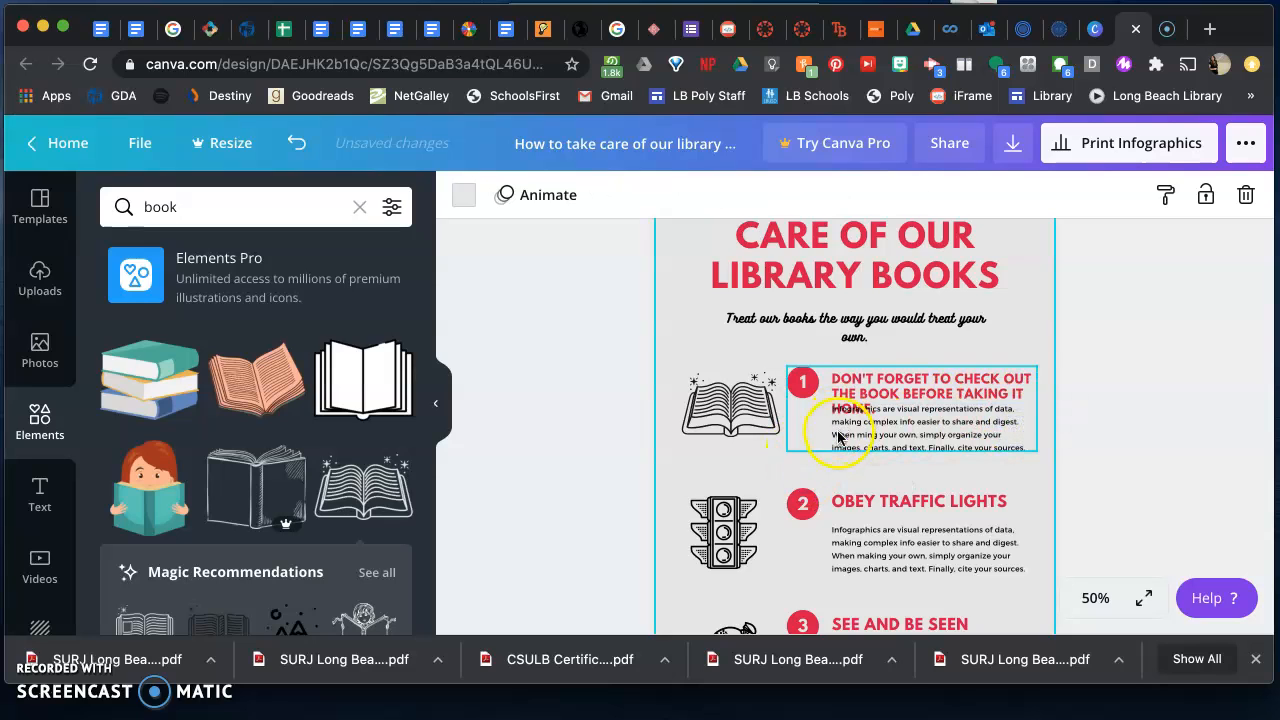
{"action": "left_click", "coordinate": [838, 437]}
{"action": "key", "text": "Delete"}
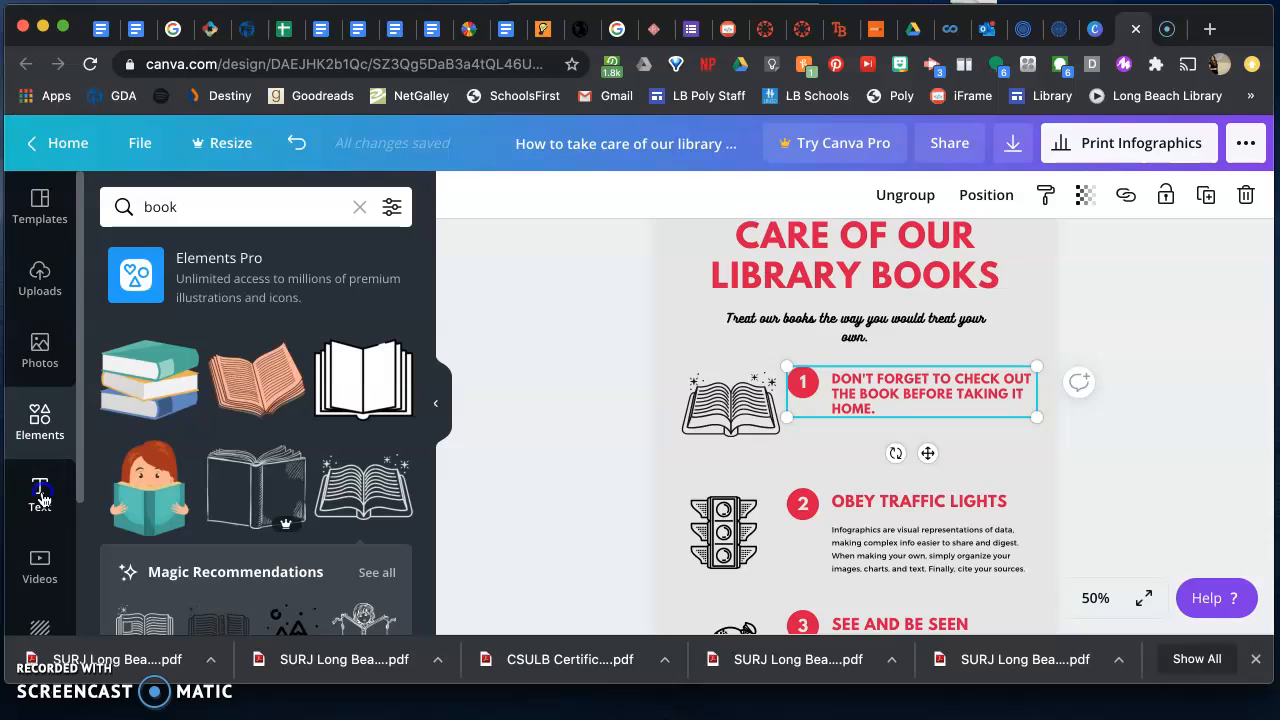
Add a subheading text box under the item 1 heading reading "Make sure to see the librarian before taking the book out of the library."
{"action": "left_click", "coordinate": [40, 492]}
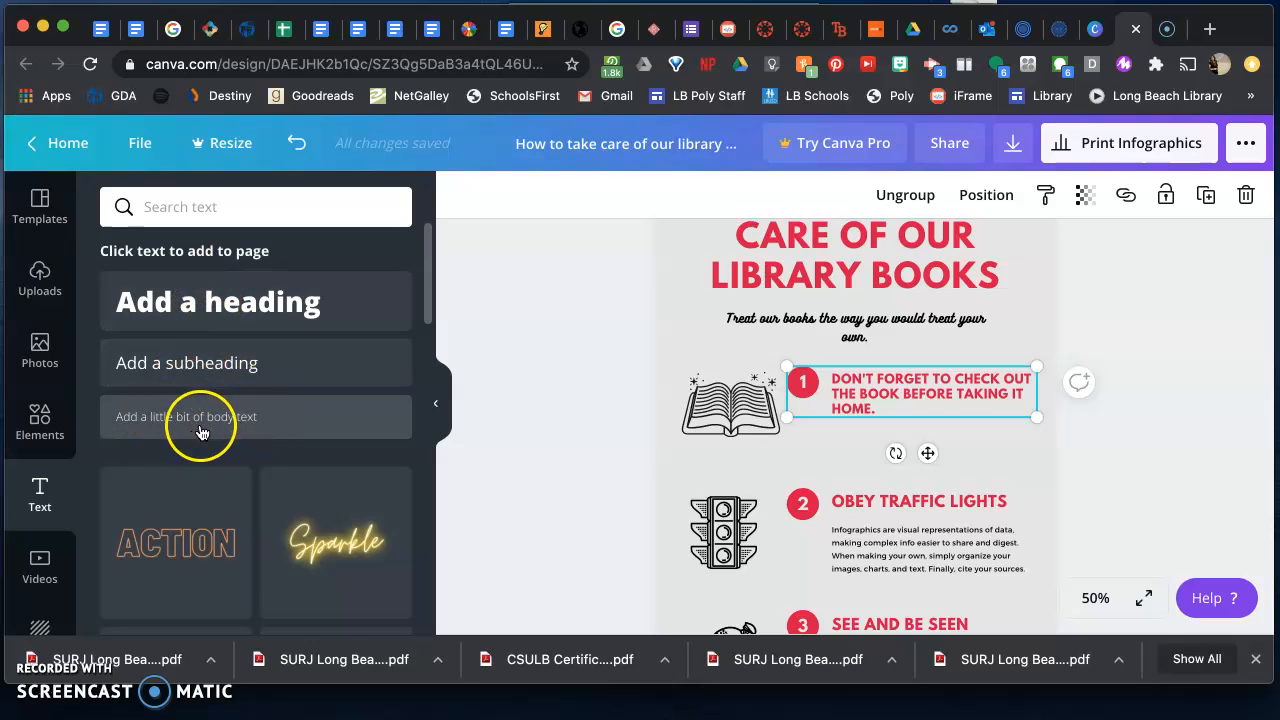
{"action": "scroll", "coordinate": [308, 430], "scroll_direction": "down", "scroll_amount": 3}
{"action": "scroll", "coordinate": [309, 437], "scroll_direction": "down", "scroll_amount": 3}
{"action": "scroll", "coordinate": [300, 435], "scroll_direction": "up", "scroll_amount": 5}
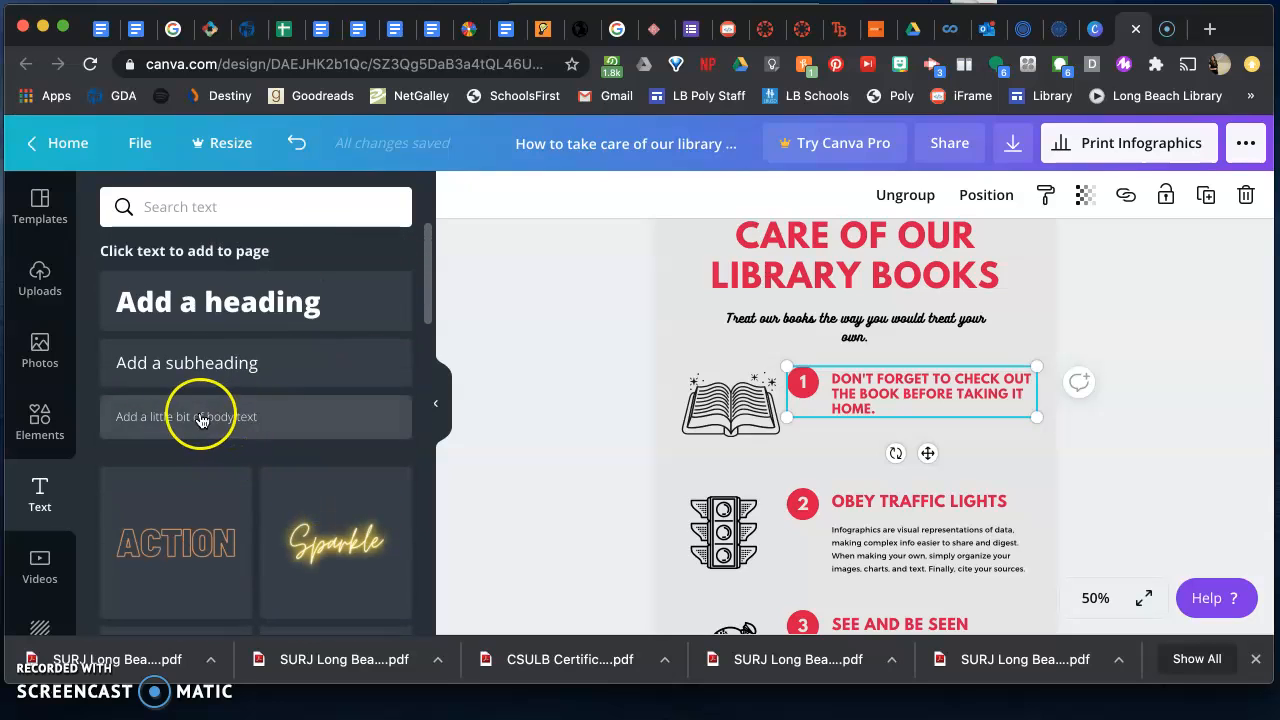
{"action": "left_click", "coordinate": [175, 372]}
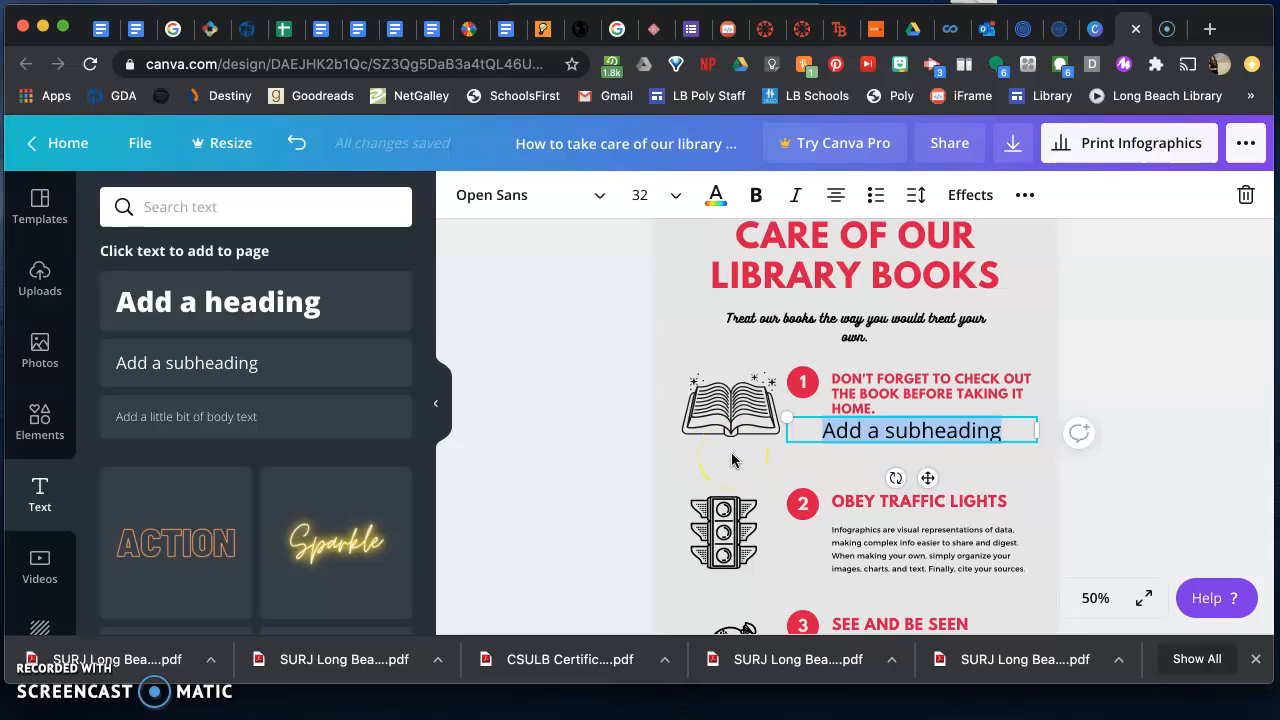
{"action": "type", "text": "Make sure t"}
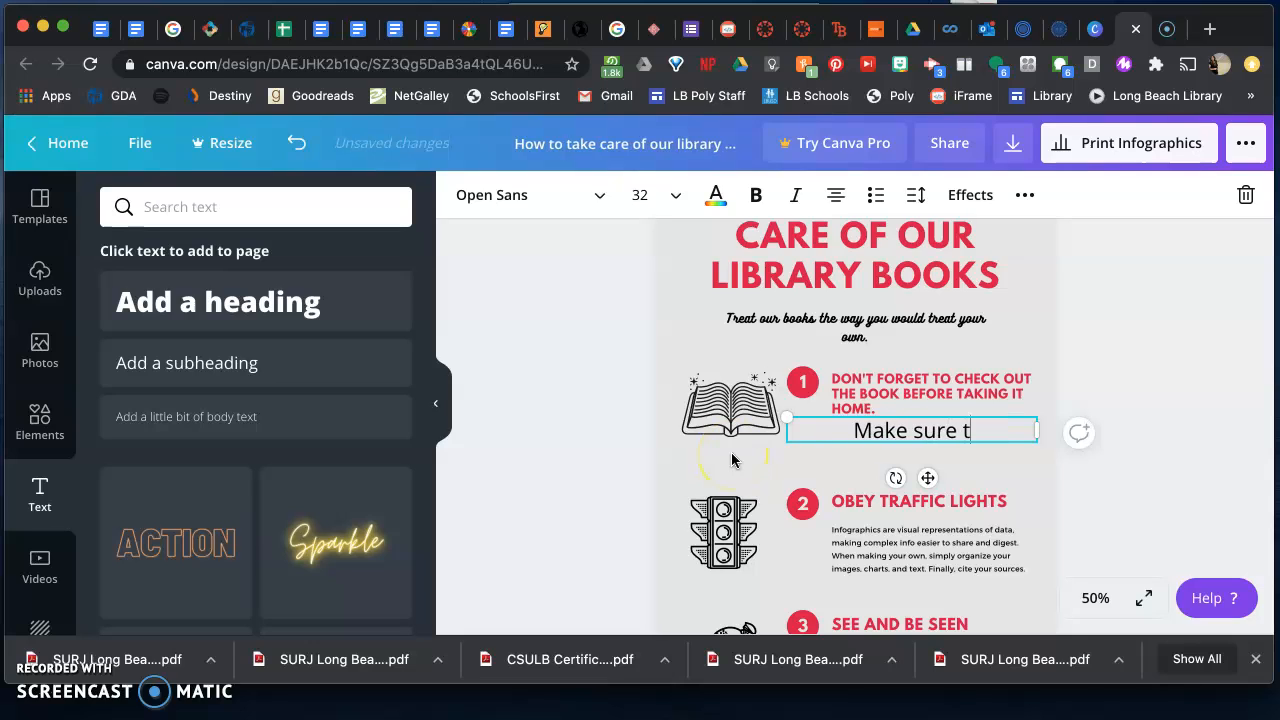
{"action": "type", "text": "o see the librar"}
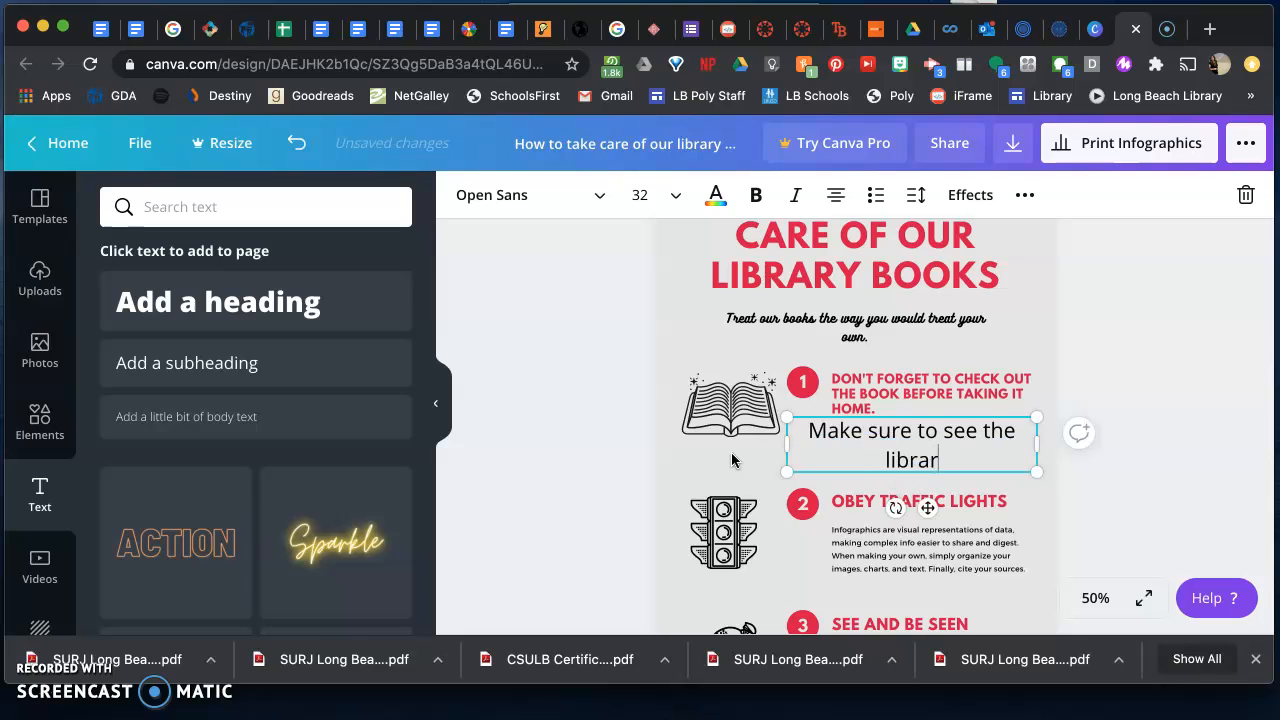
{"action": "type", "text": "yian before"}
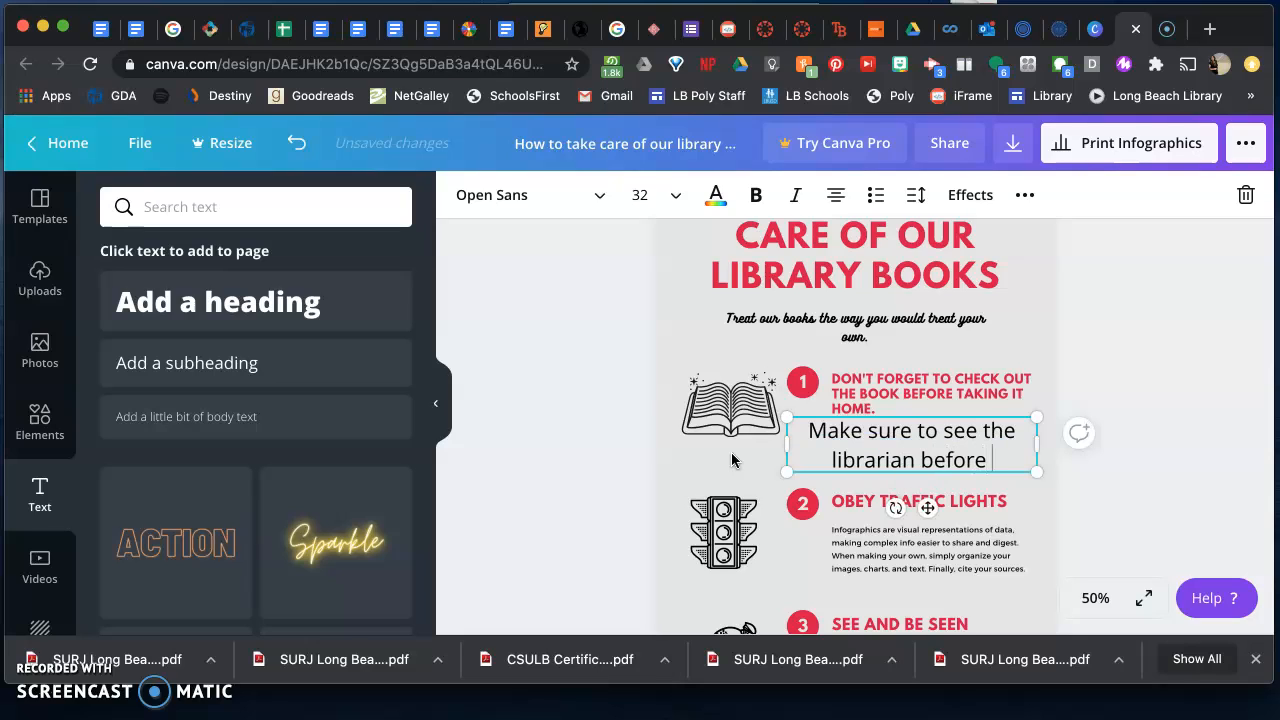
{"action": "type", "text": " taki"}
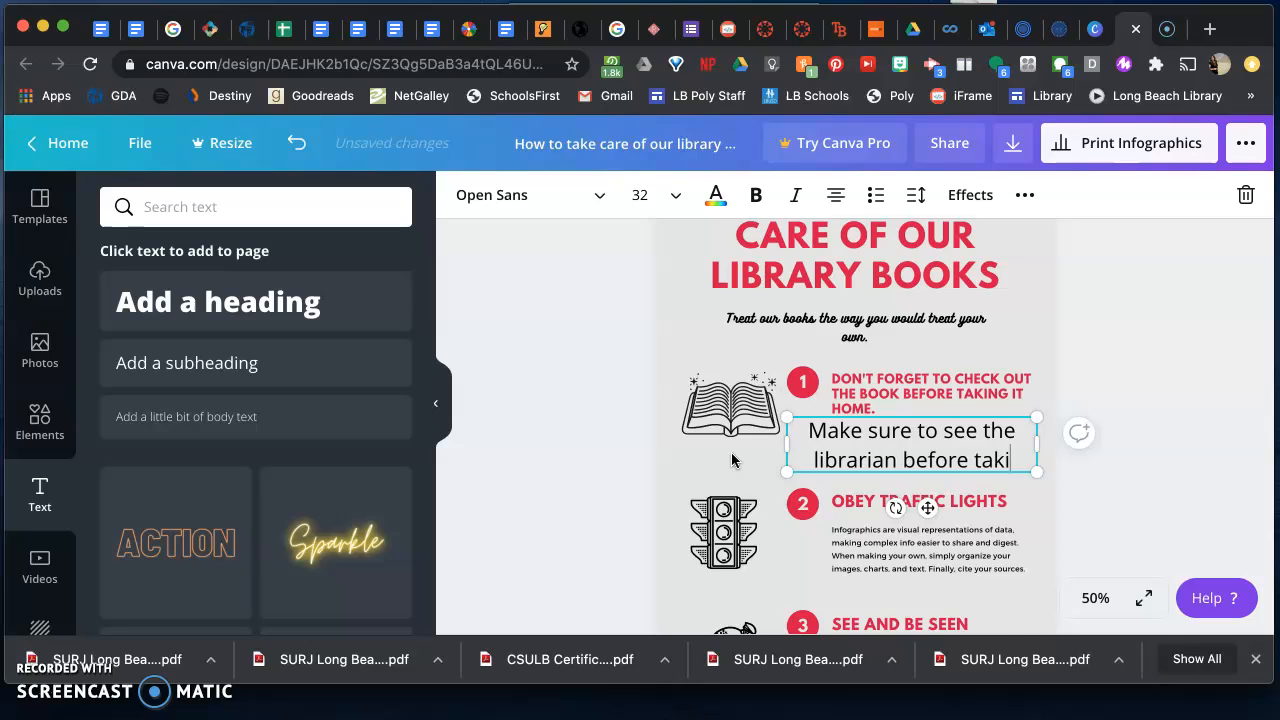
{"action": "type", "text": "ng the book out of t"}
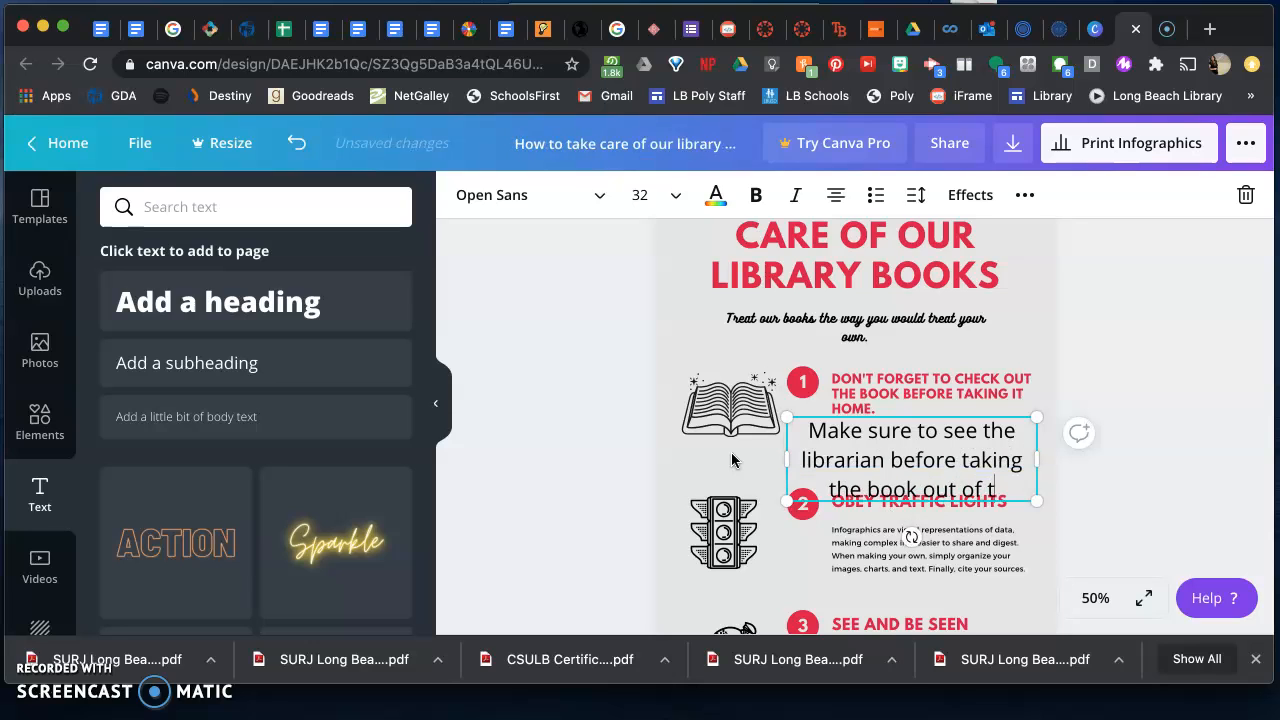
{"action": "type", "text": "he library."}
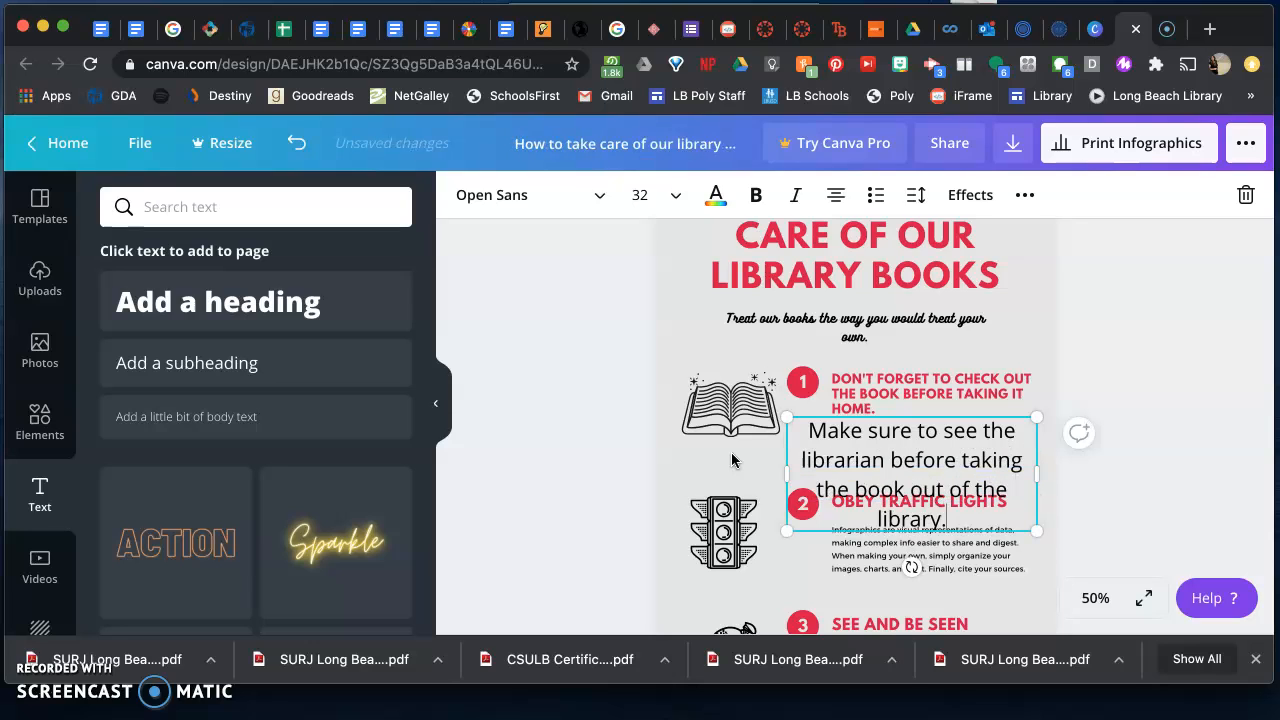
Set the new item 1 sentence to font size 16, then scale it to 15.6 and shift it slightly down, clear of the heading
{"action": "left_click", "coordinate": [801, 413]}
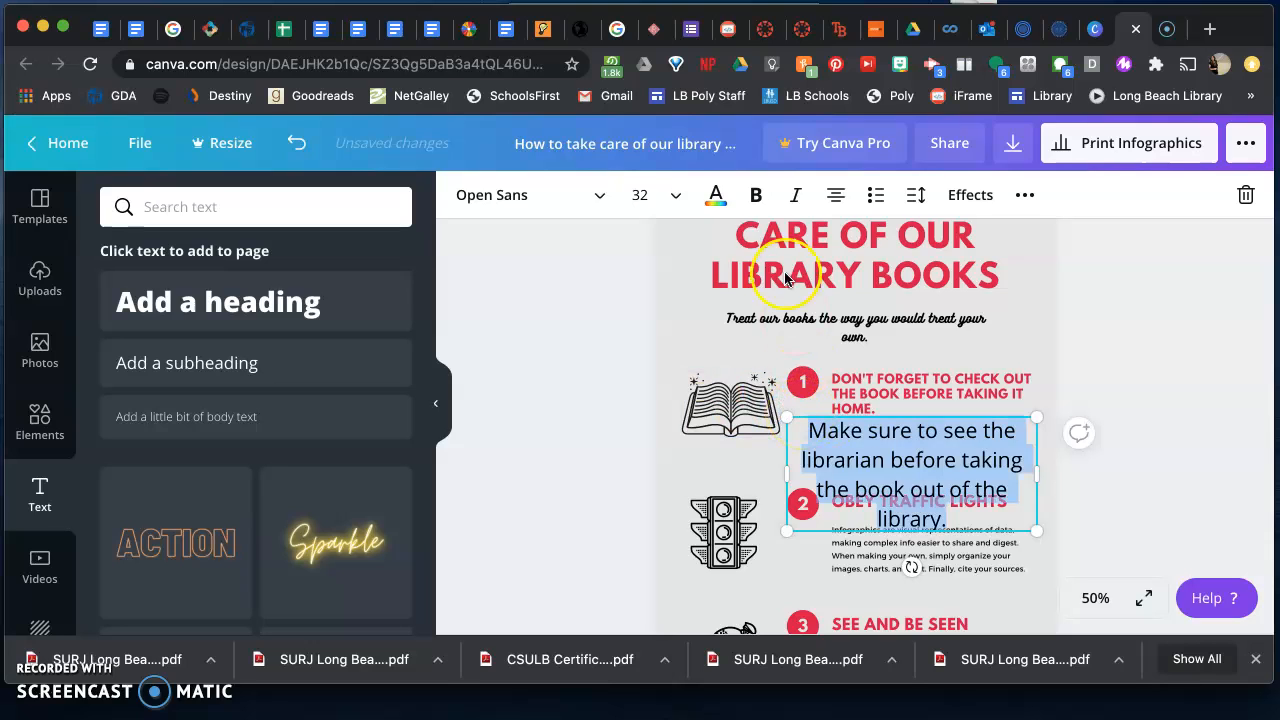
{"action": "left_click", "coordinate": [663, 194]}
{"action": "scroll", "coordinate": [661, 306], "scroll_direction": "up", "scroll_amount": 2}
{"action": "scroll", "coordinate": [661, 306], "scroll_direction": "up", "scroll_amount": 2}
{"action": "left_click", "coordinate": [672, 400]}
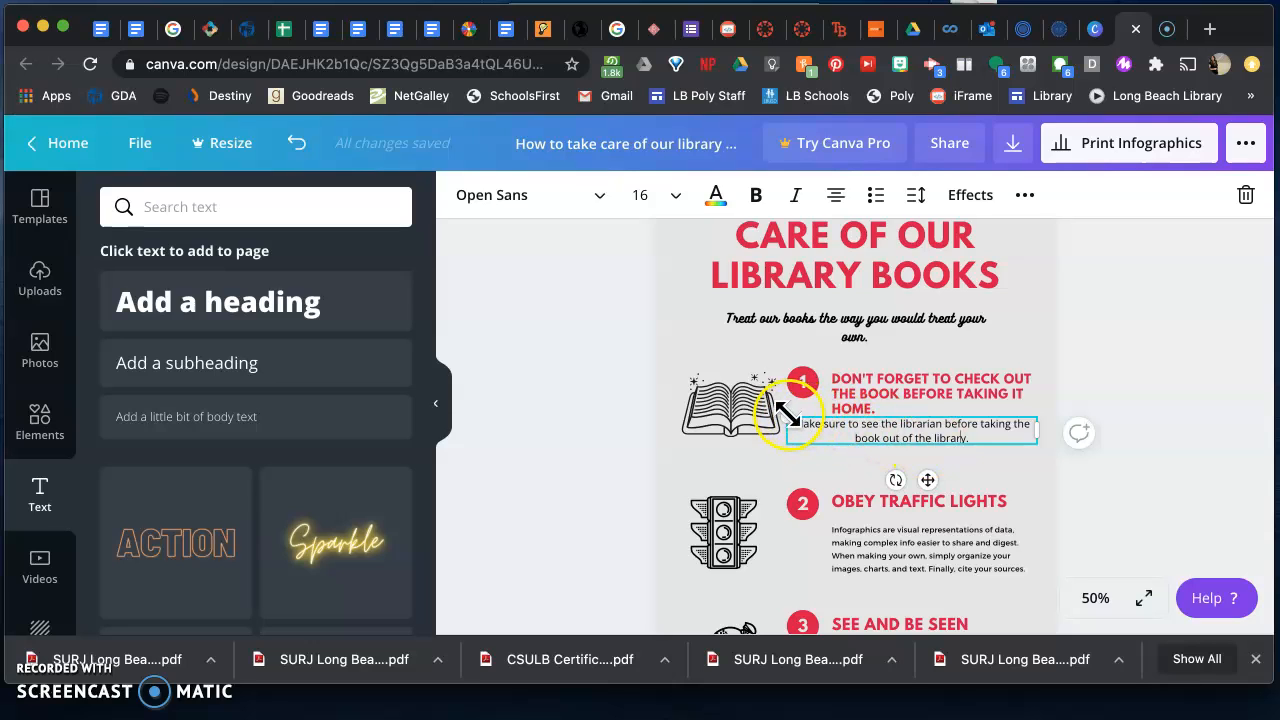
{"action": "mouse_move", "coordinate": [786, 417]}
{"action": "left_mouse_down"}
{"action": "mouse_move", "coordinate": [706, 400]}
{"action": "mouse_move", "coordinate": [795, 415]}
{"action": "left_mouse_up"}
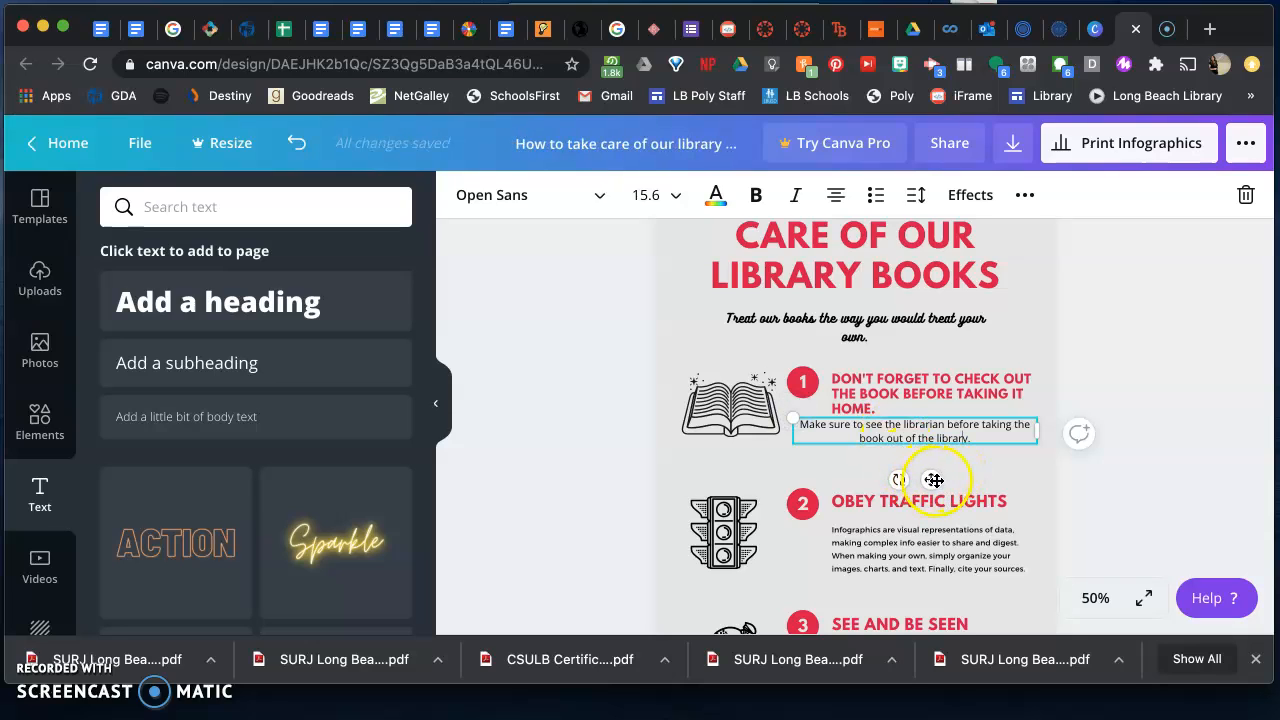
{"action": "left_click_drag", "start_coordinate": [931, 480], "coordinate": [931, 486]}
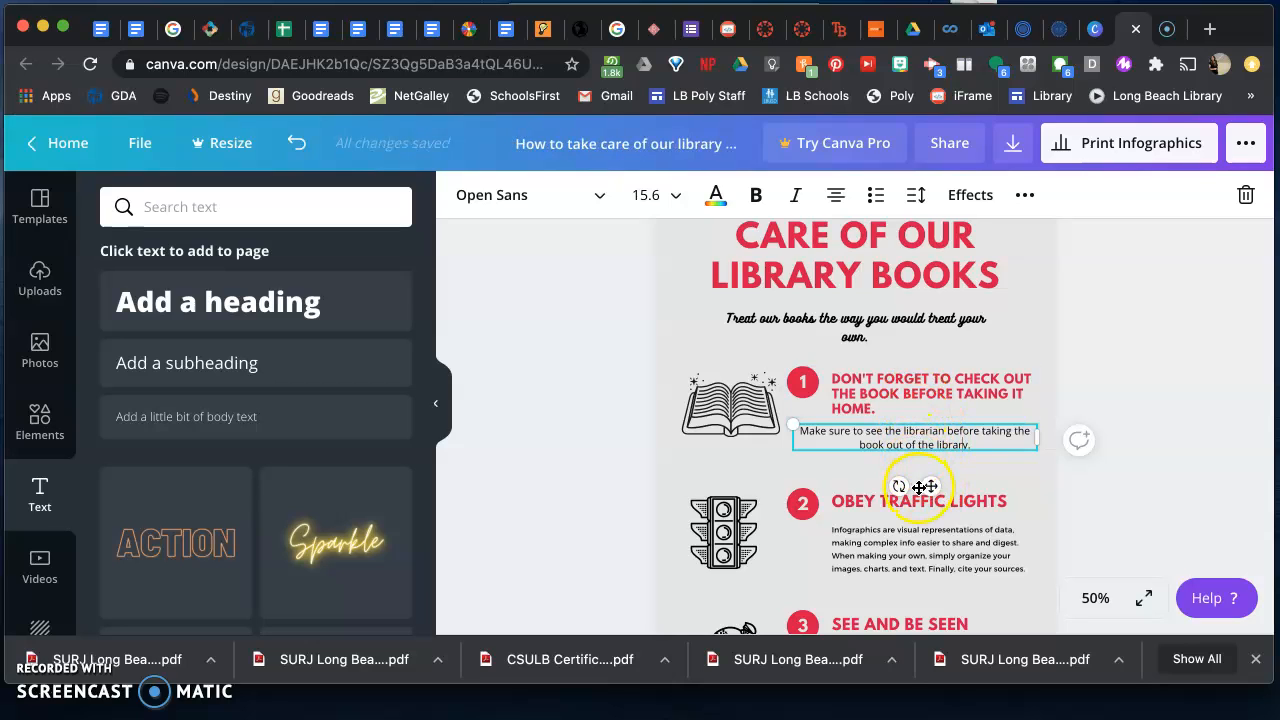
{"action": "left_click", "coordinate": [715, 203]}
{"action": "left_click", "coordinate": [688, 255]}
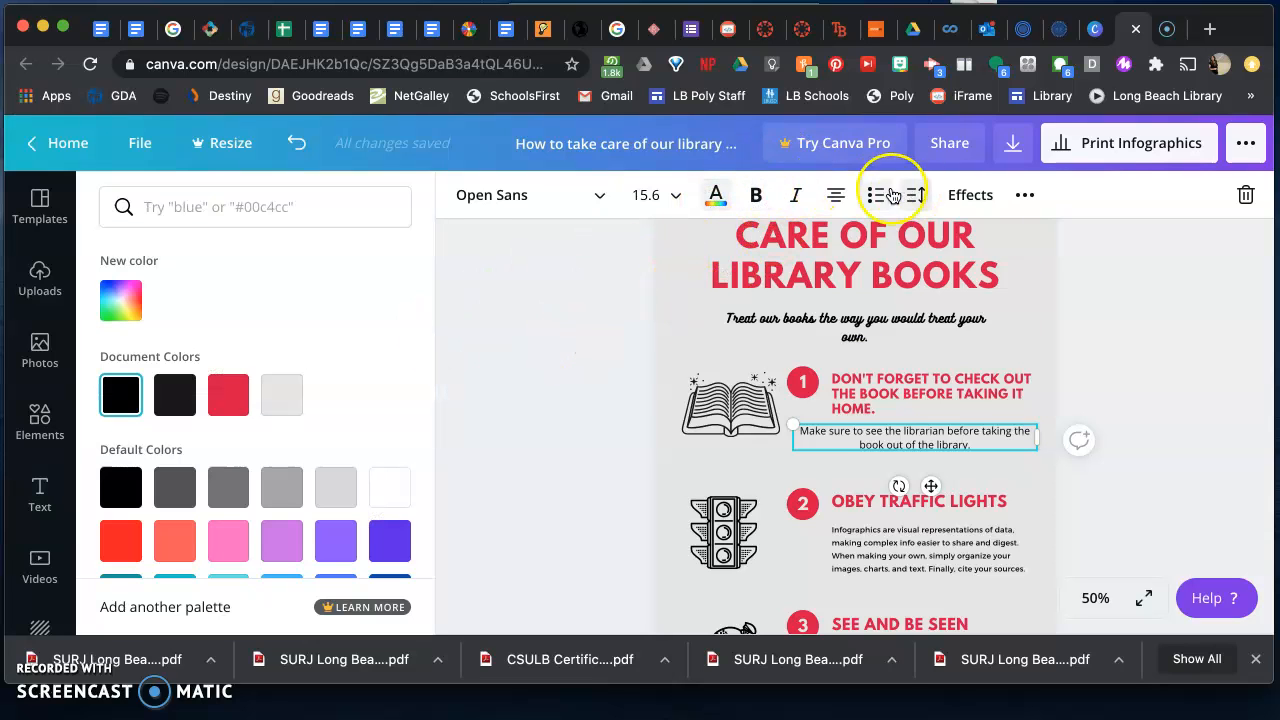
{"action": "left_click", "coordinate": [1096, 386]}
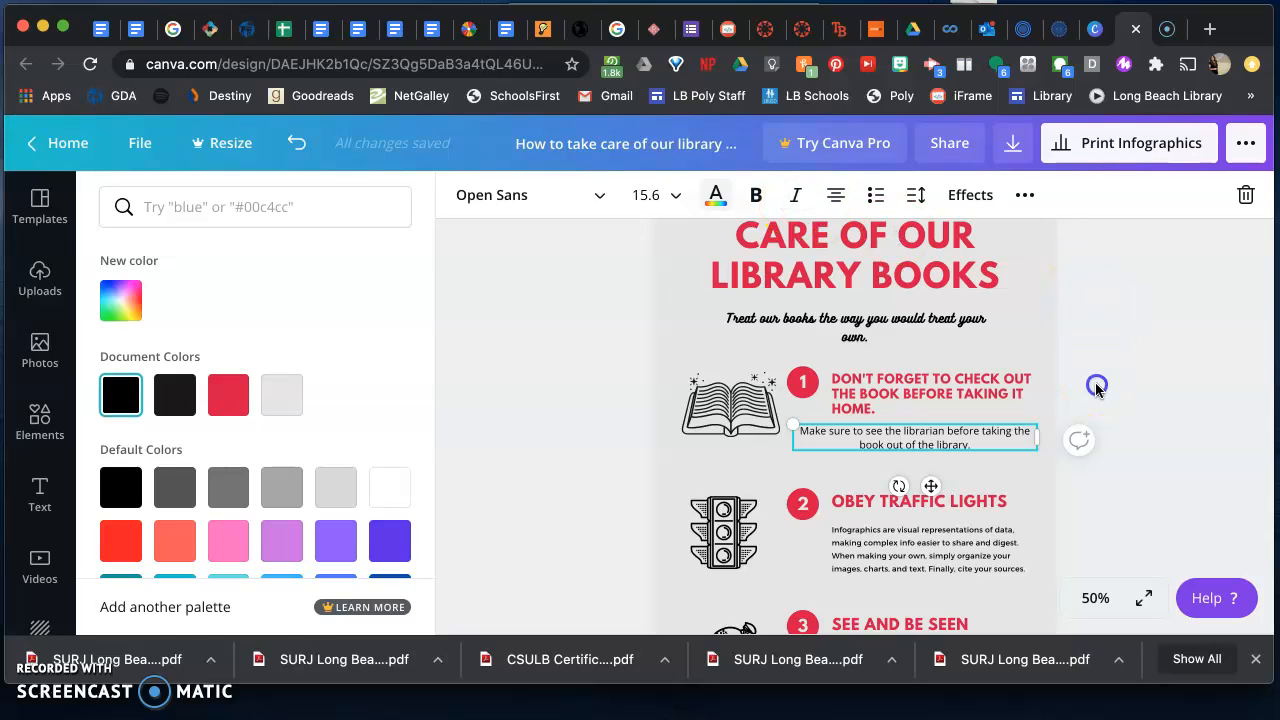
{"action": "left_click", "coordinate": [969, 389]}
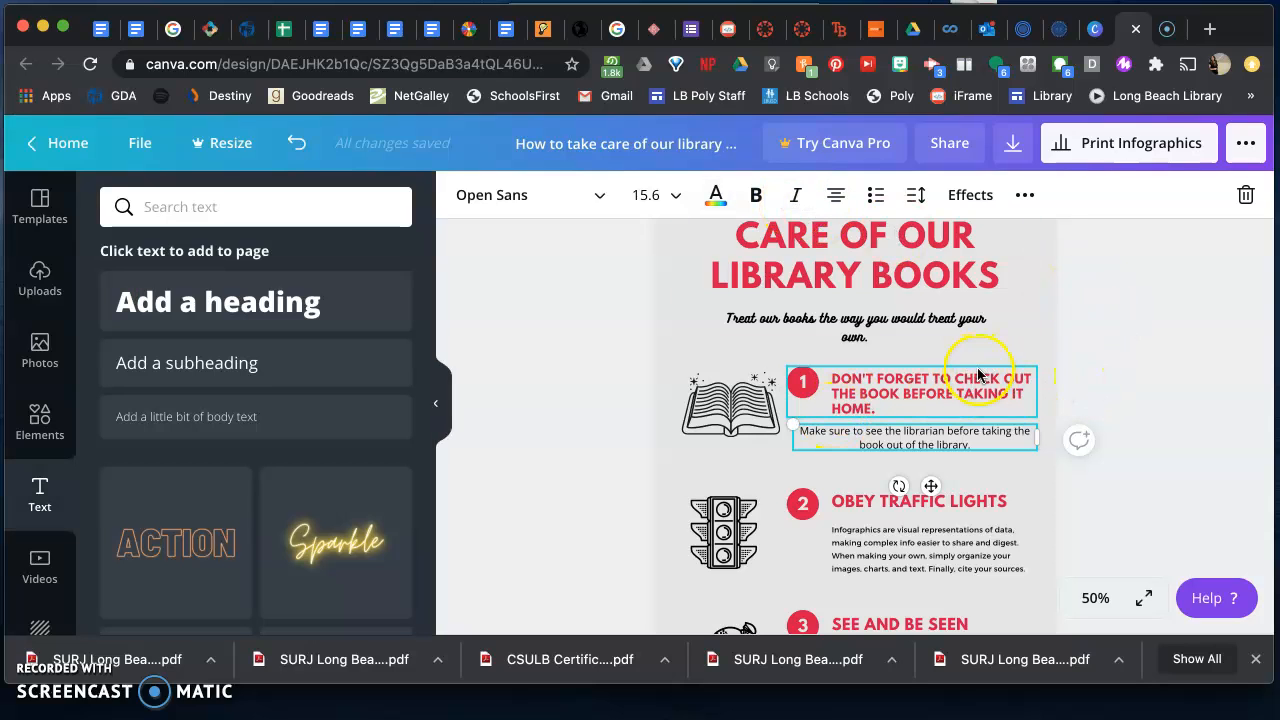
{"action": "left_click", "coordinate": [1133, 402]}
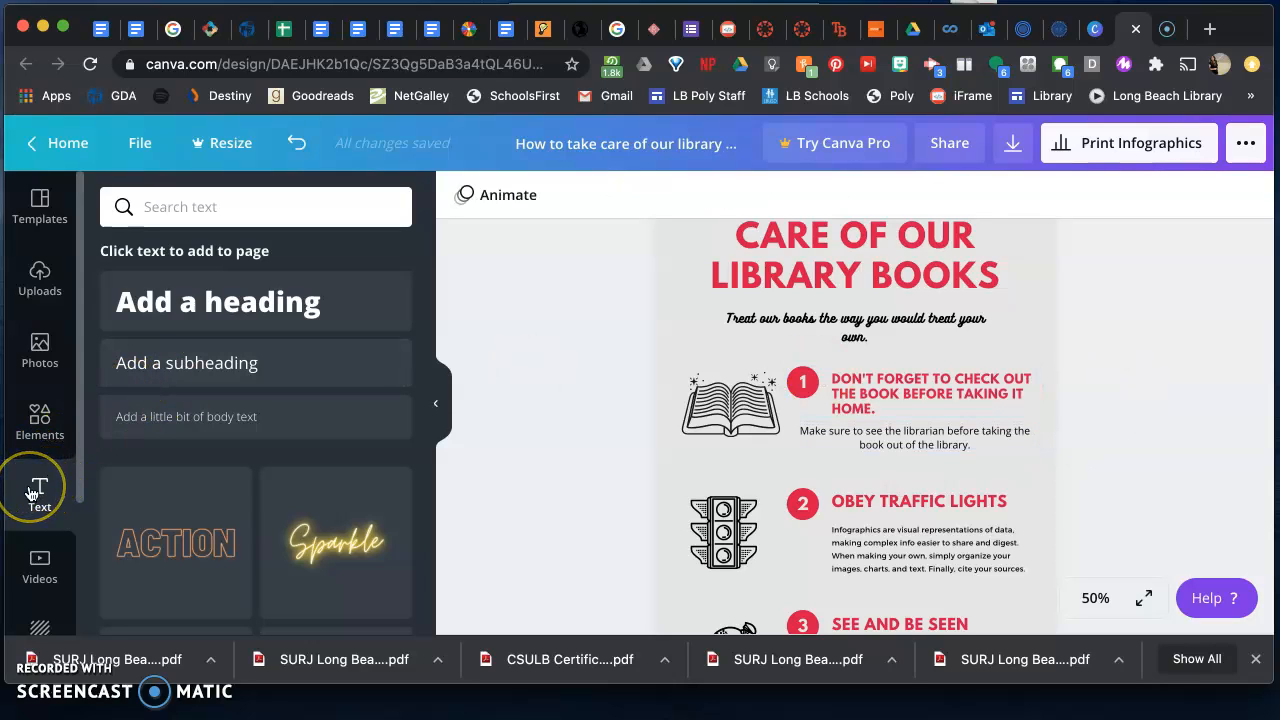
Add the outlined "ACTION" text style over the item 1 area and set its font size to 16
{"action": "scroll", "coordinate": [30, 492], "scroll_direction": "down", "scroll_amount": 1}
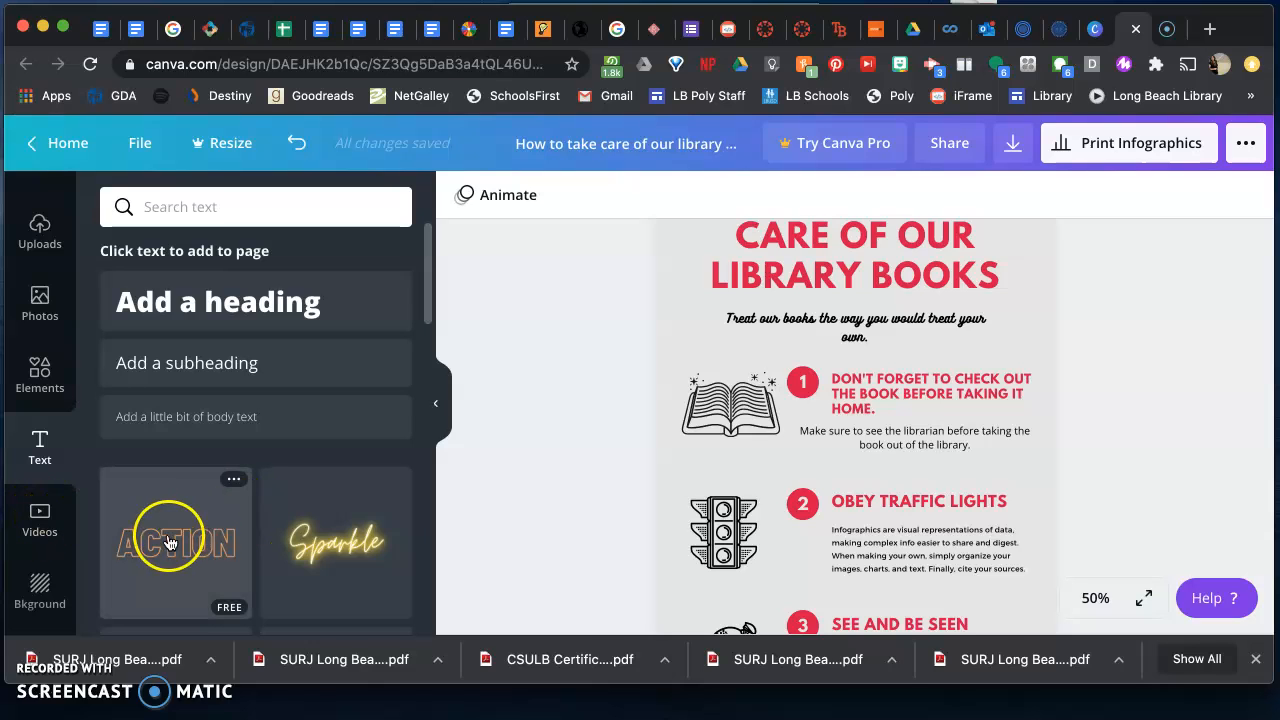
{"action": "left_click_drag", "start_coordinate": [172, 543], "coordinate": [811, 387]}
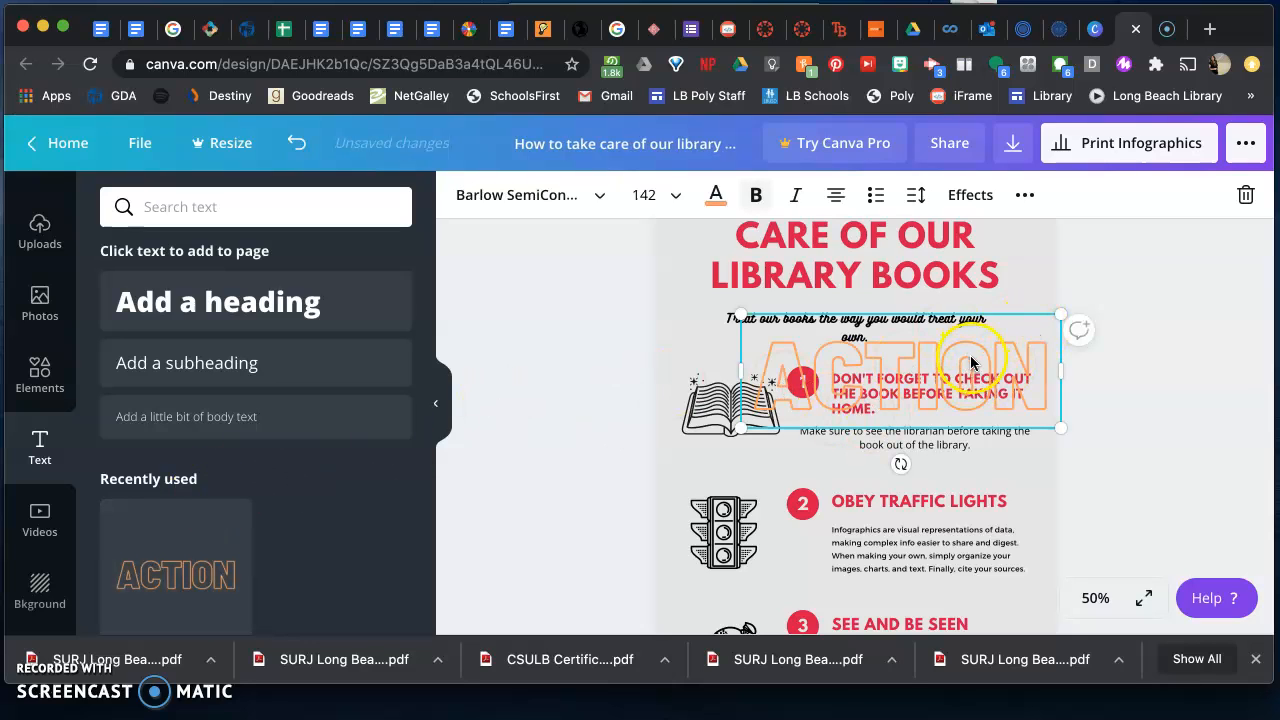
{"action": "left_click_drag", "start_coordinate": [1046, 362], "coordinate": [763, 360]}
{"action": "left_click", "coordinate": [662, 197]}
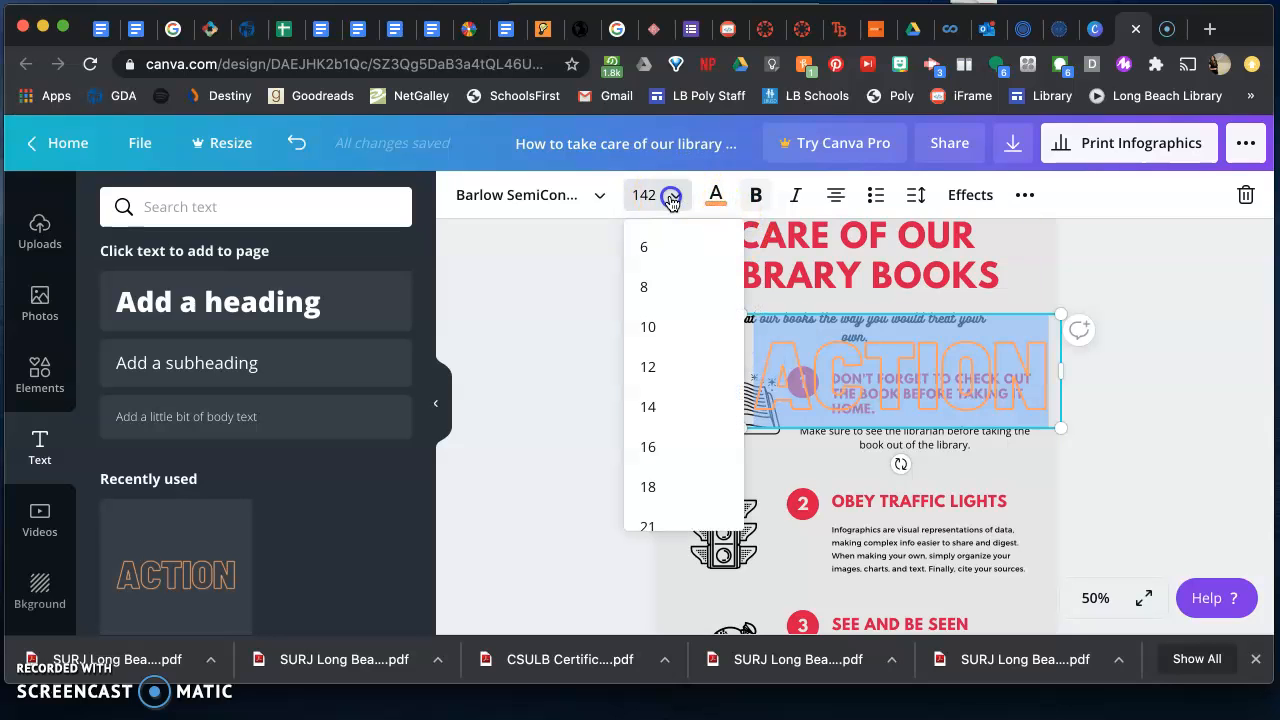
{"action": "left_click", "coordinate": [667, 457]}
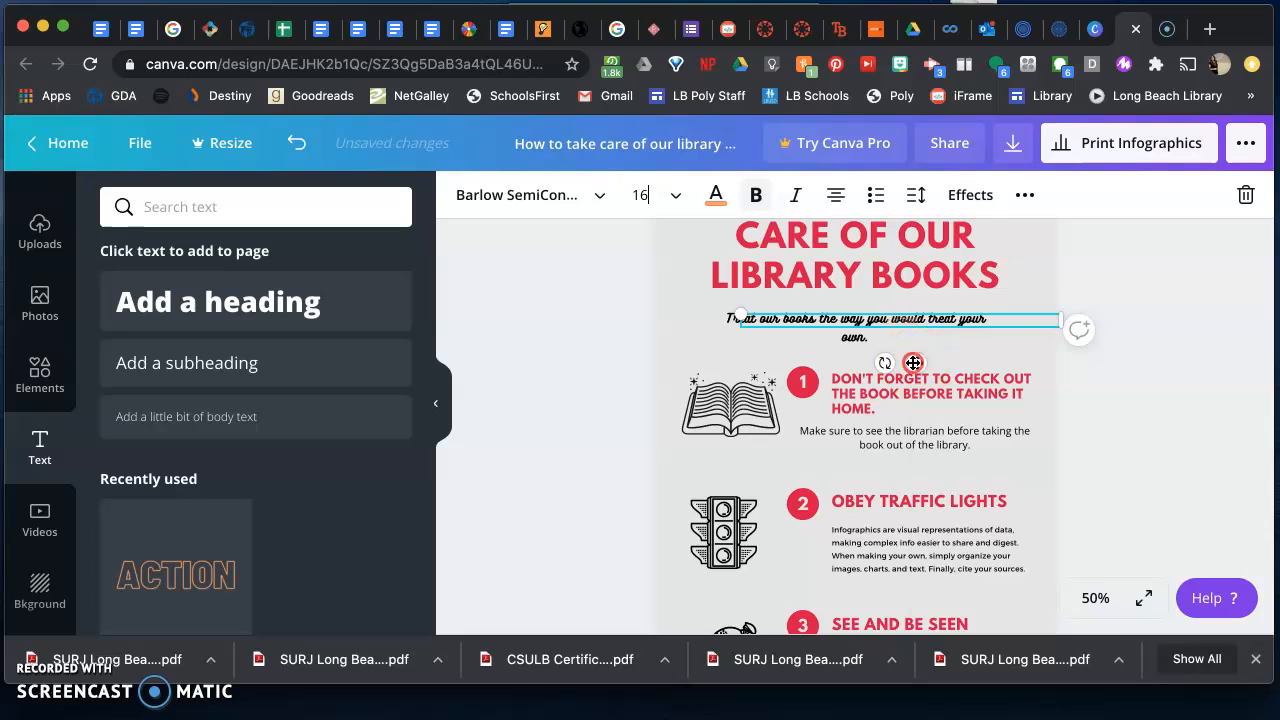
Move the outlined "ACTION" text into the gap below the item 1 sentence and colour it black
{"action": "right_click", "coordinate": [911, 396]}
{"action": "left_click", "coordinate": [1157, 330]}
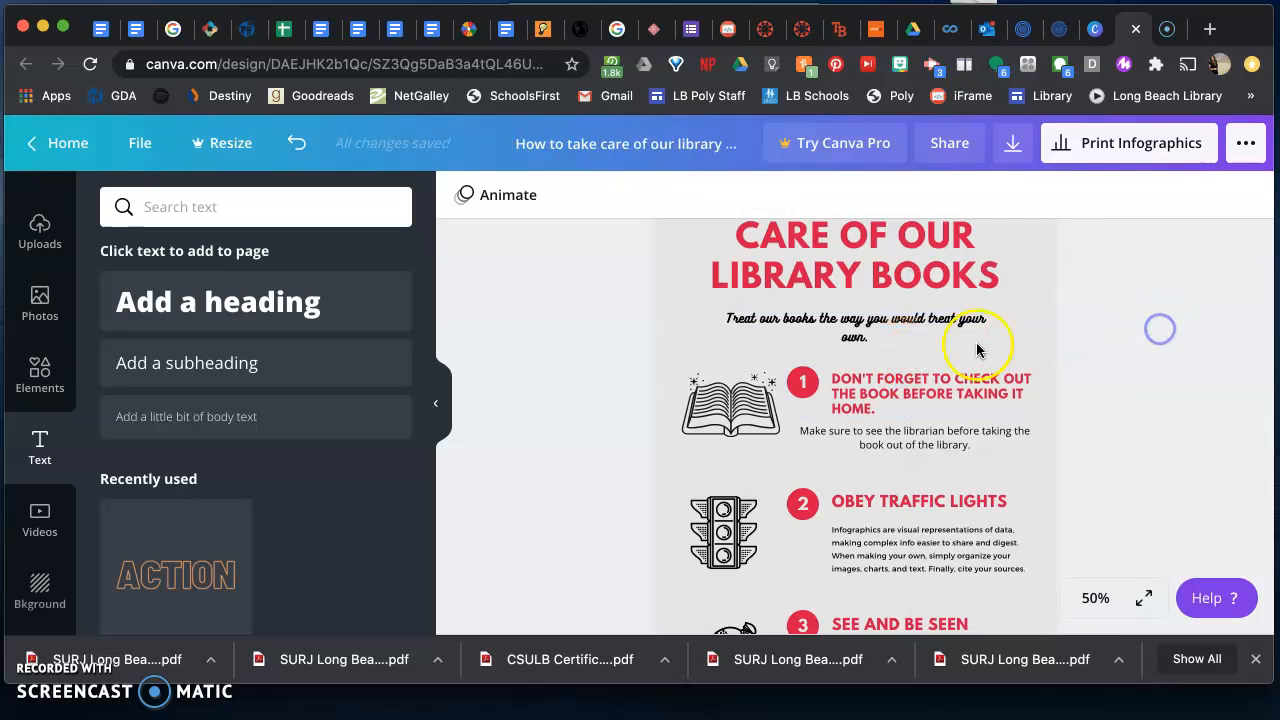
{"action": "left_click", "coordinate": [887, 326]}
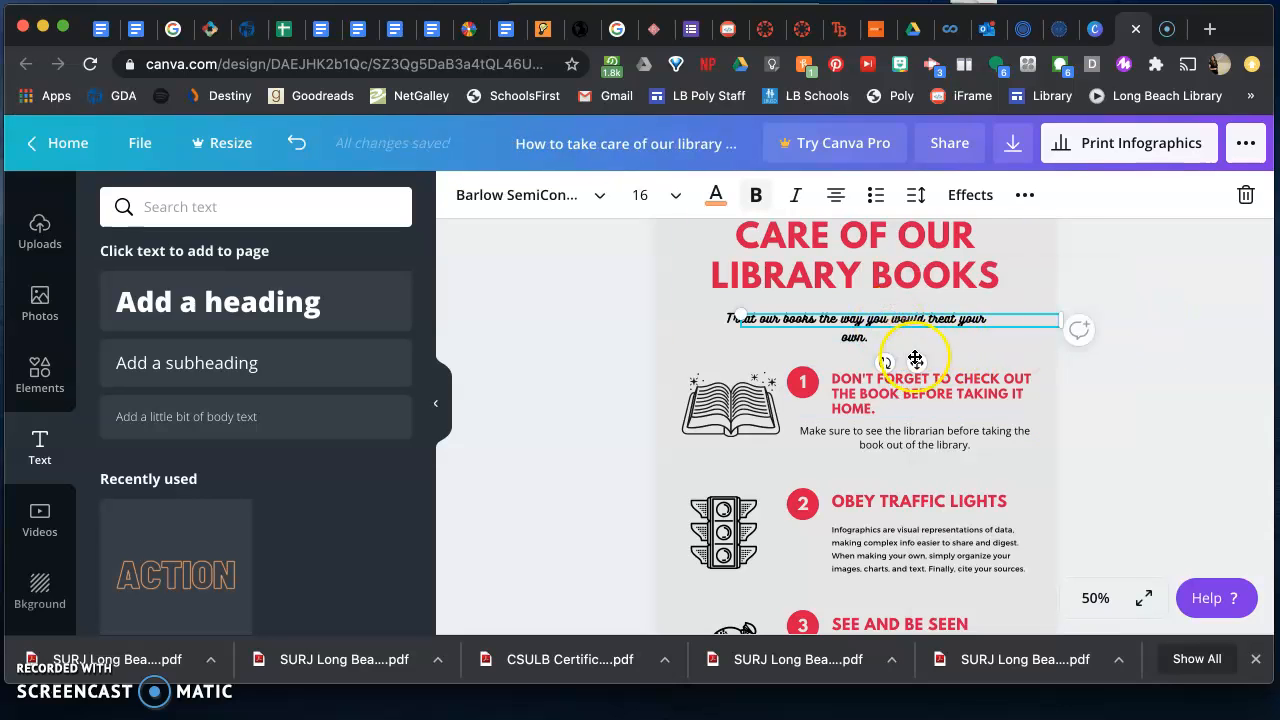
{"action": "left_click_drag", "start_coordinate": [917, 366], "coordinate": [870, 512]}
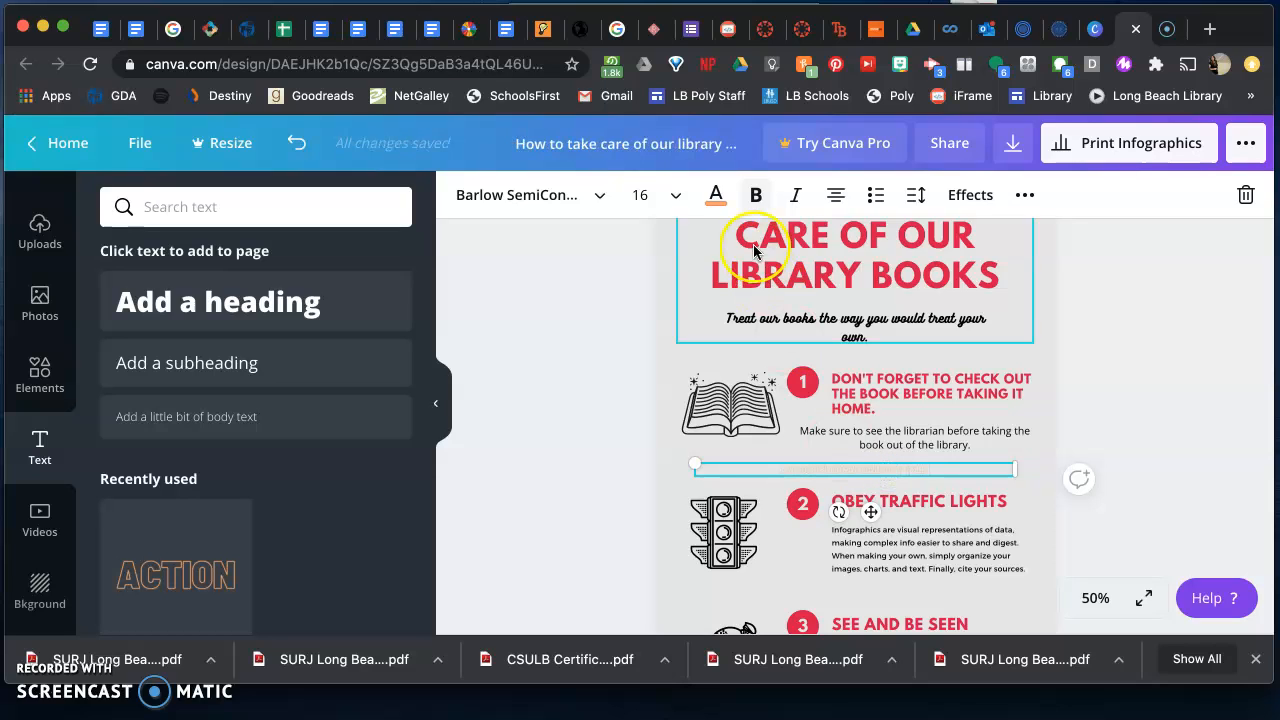
{"action": "left_click", "coordinate": [715, 194]}
{"action": "left_click", "coordinate": [120, 395]}
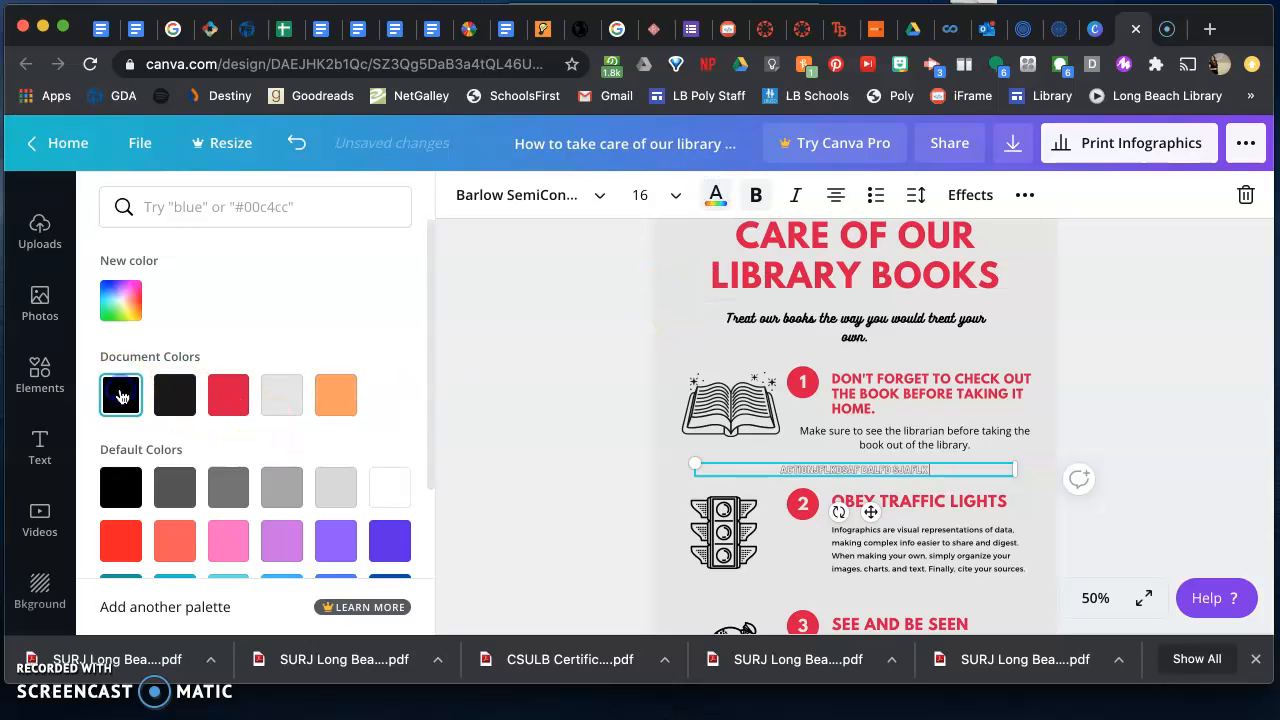
{"action": "left_click", "coordinate": [626, 482]}
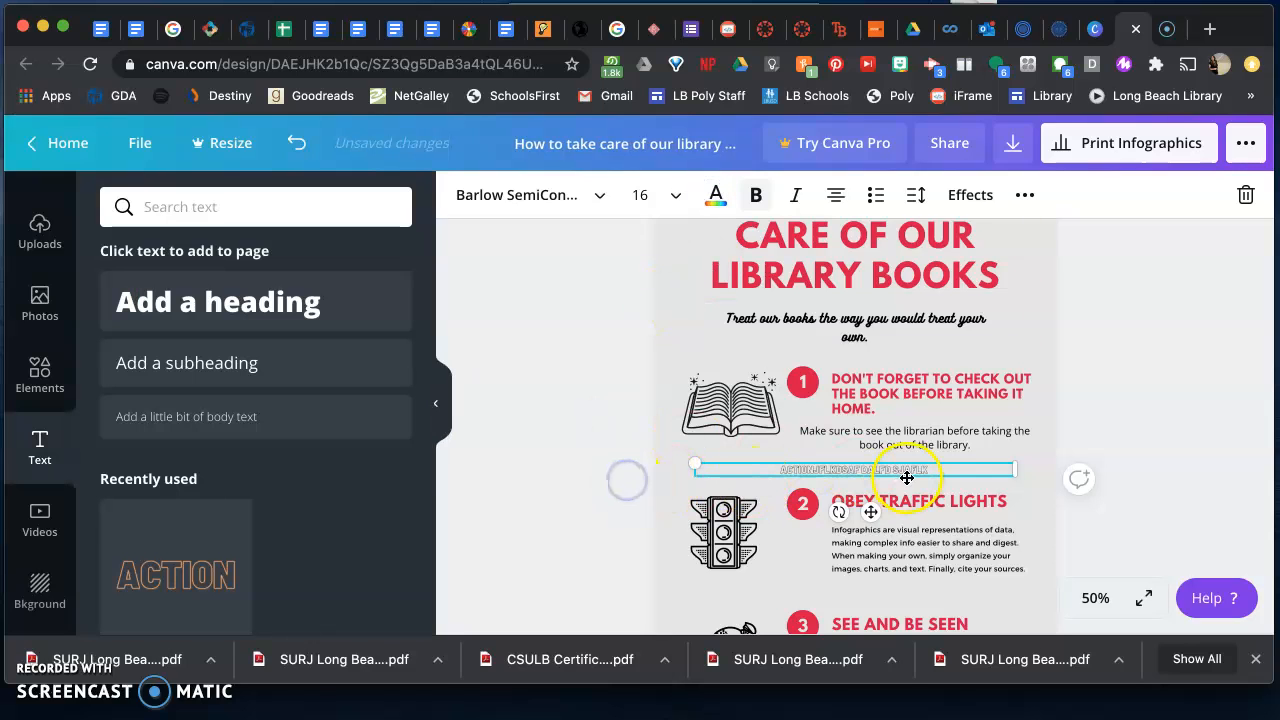
Delete the outlined text box between the item 1 sentence and the item 2 heading
{"action": "scroll", "coordinate": [253, 497], "scroll_direction": "down", "scroll_amount": 5}
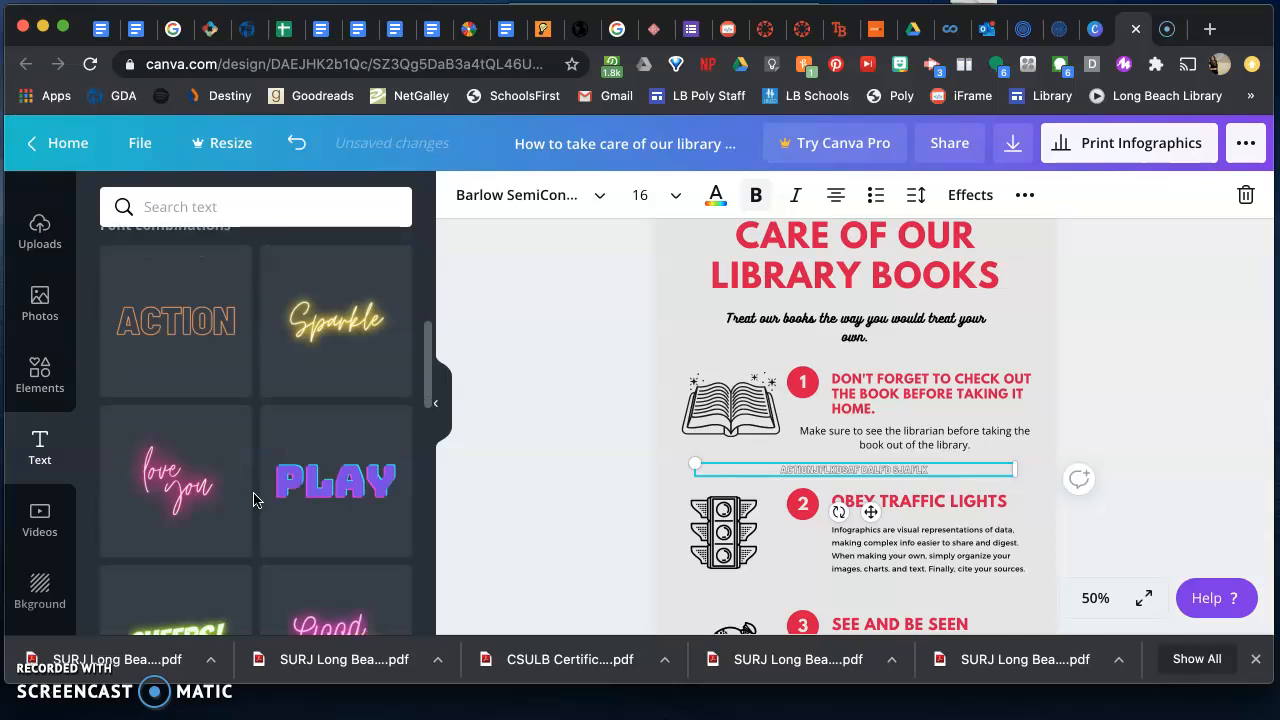
{"action": "scroll", "coordinate": [330, 480], "scroll_direction": "up", "scroll_amount": 4}
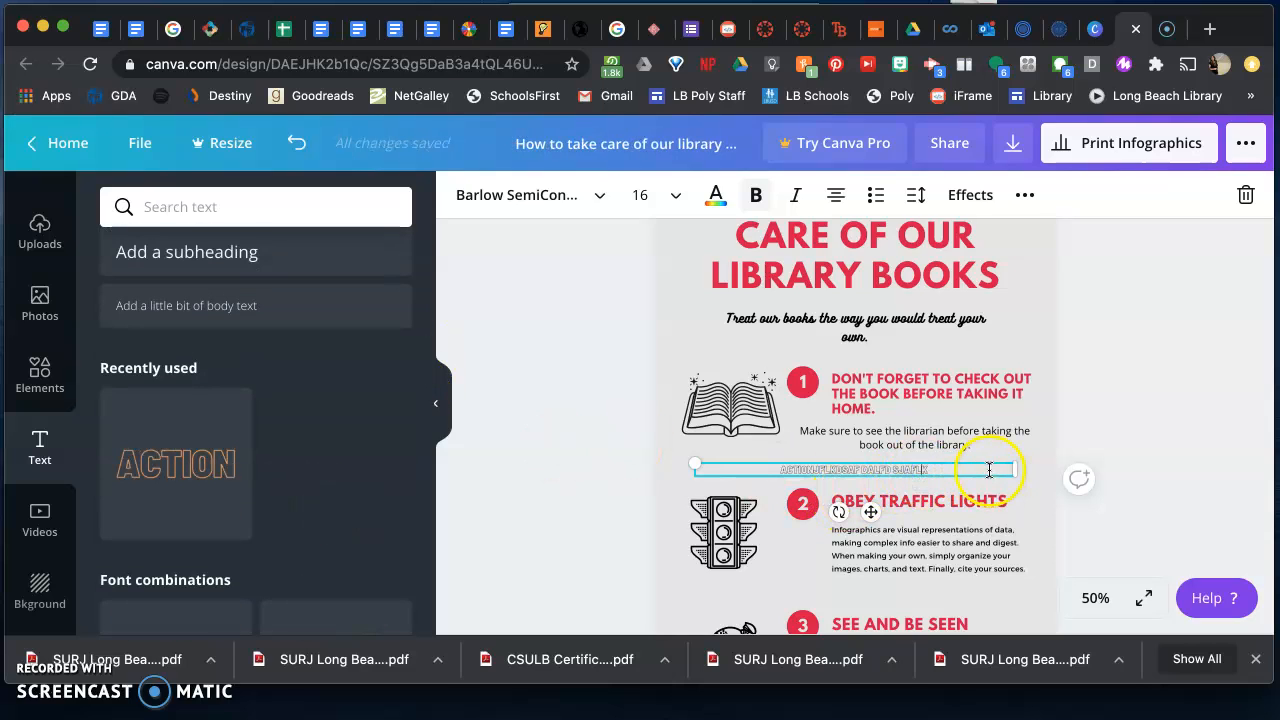
{"action": "key", "text": "BackSpace"}
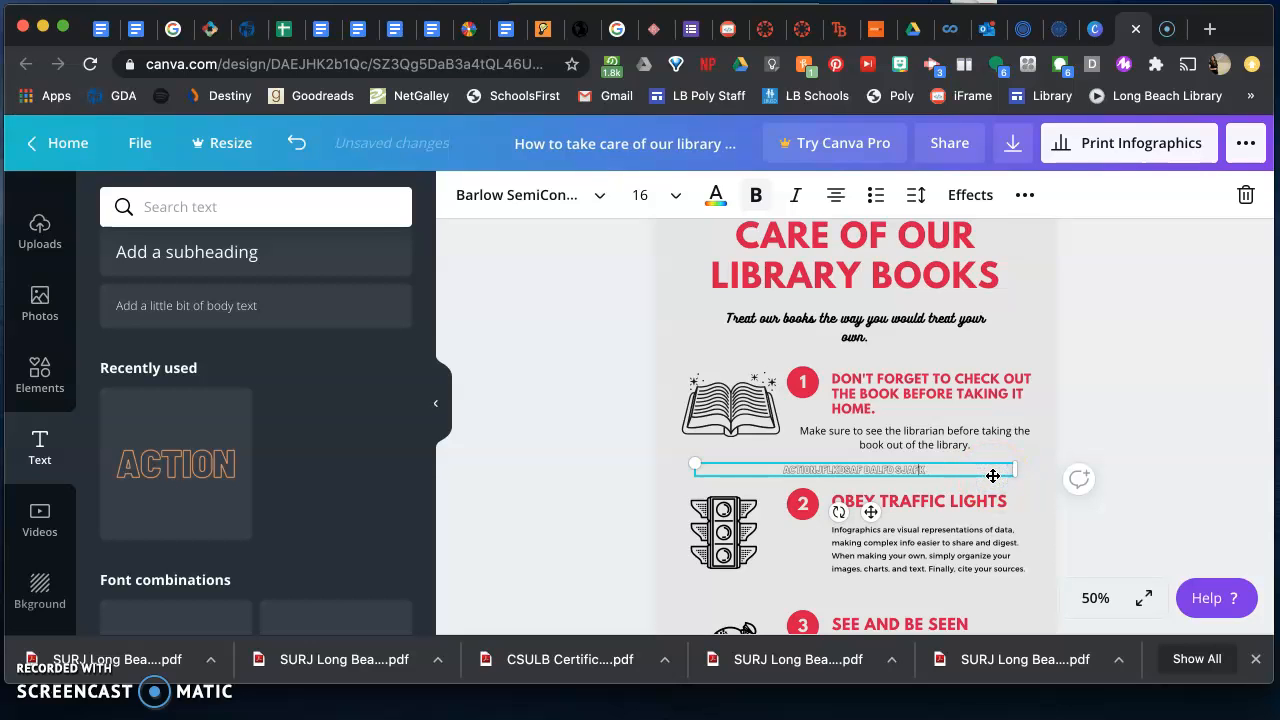
{"action": "left_click", "coordinate": [1110, 418]}
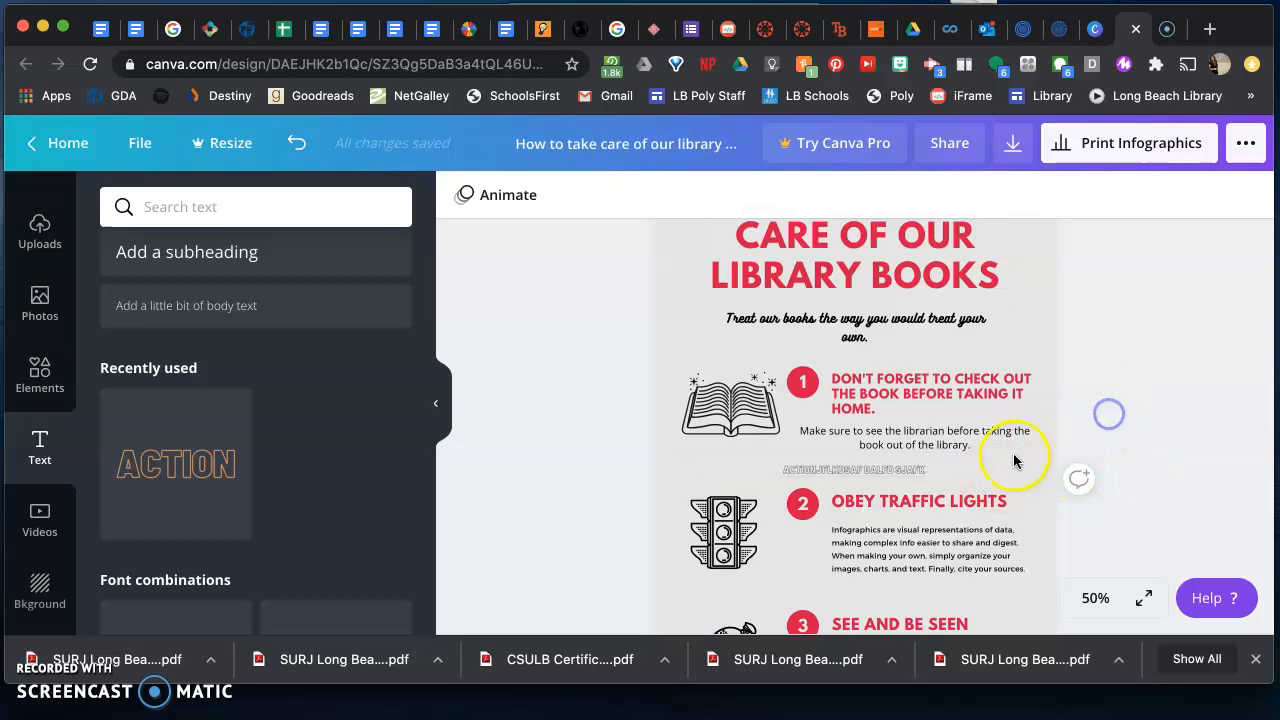
{"action": "left_click", "coordinate": [948, 472]}
{"action": "key", "text": "BackSpace"}
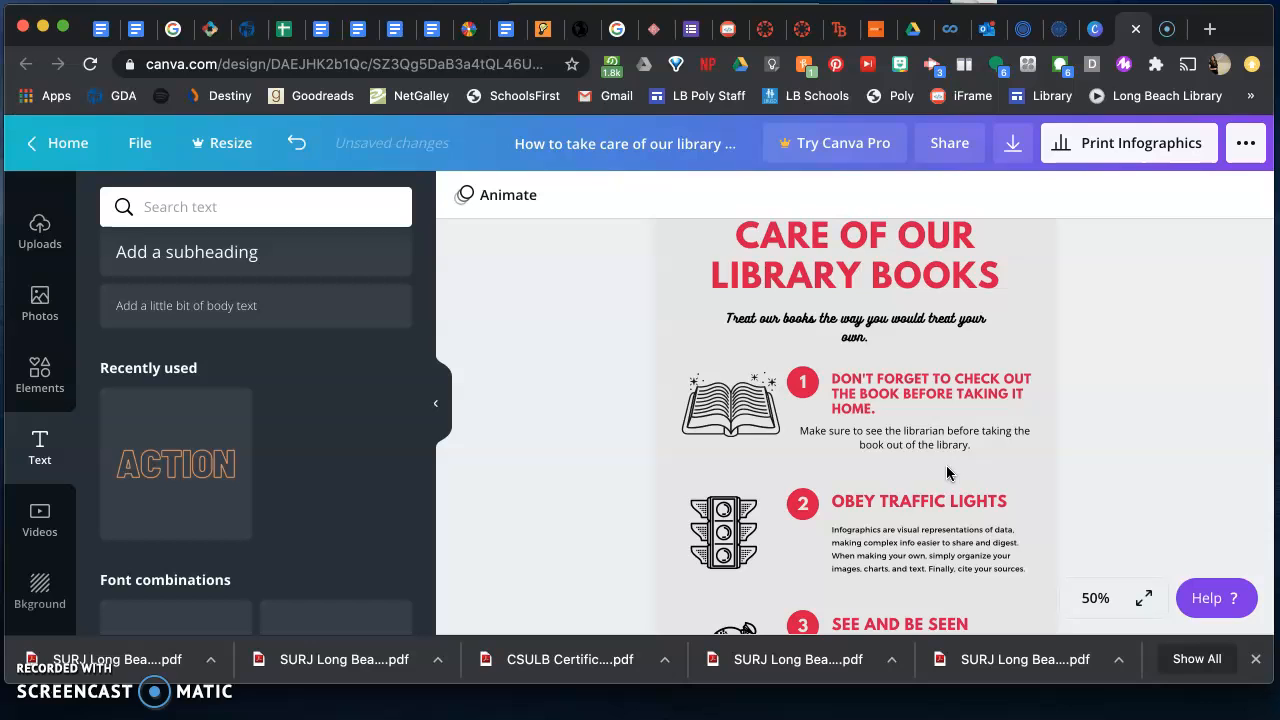
Apply the crumpled grey paper background to the infographic page
{"action": "scroll", "coordinate": [37, 491], "scroll_direction": "down", "scroll_amount": 2}
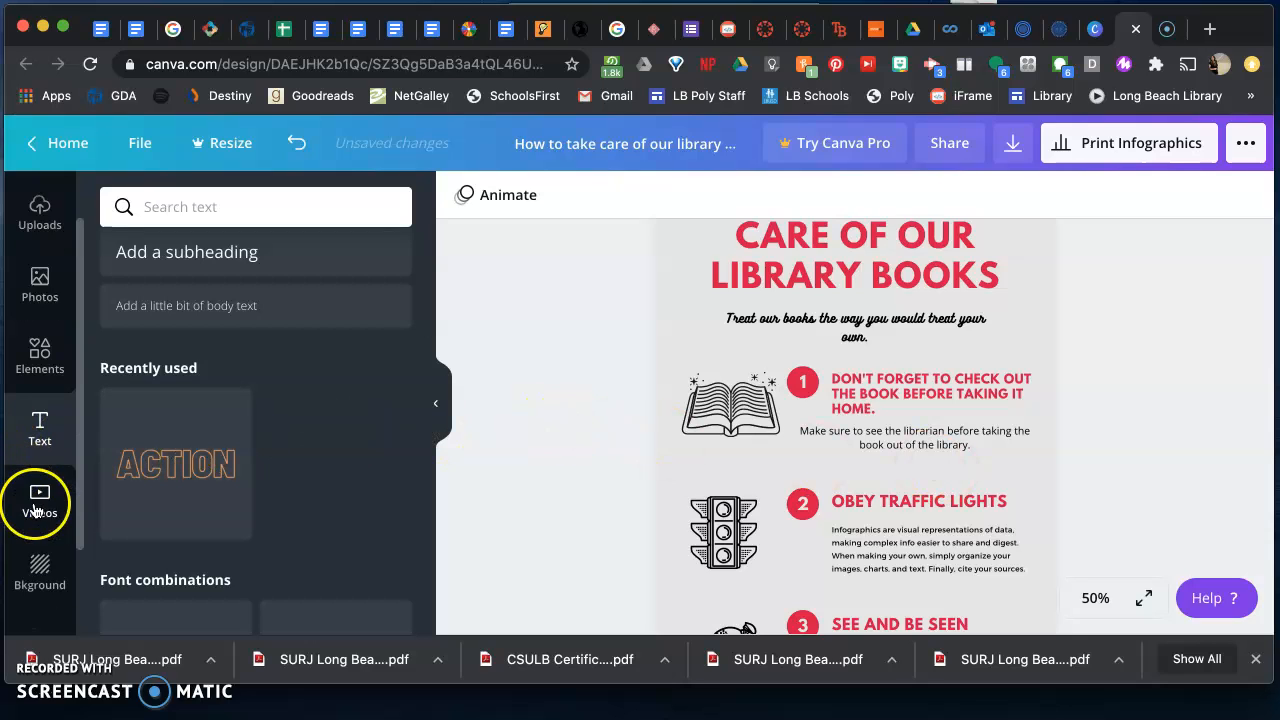
{"action": "left_click", "coordinate": [35, 508]}
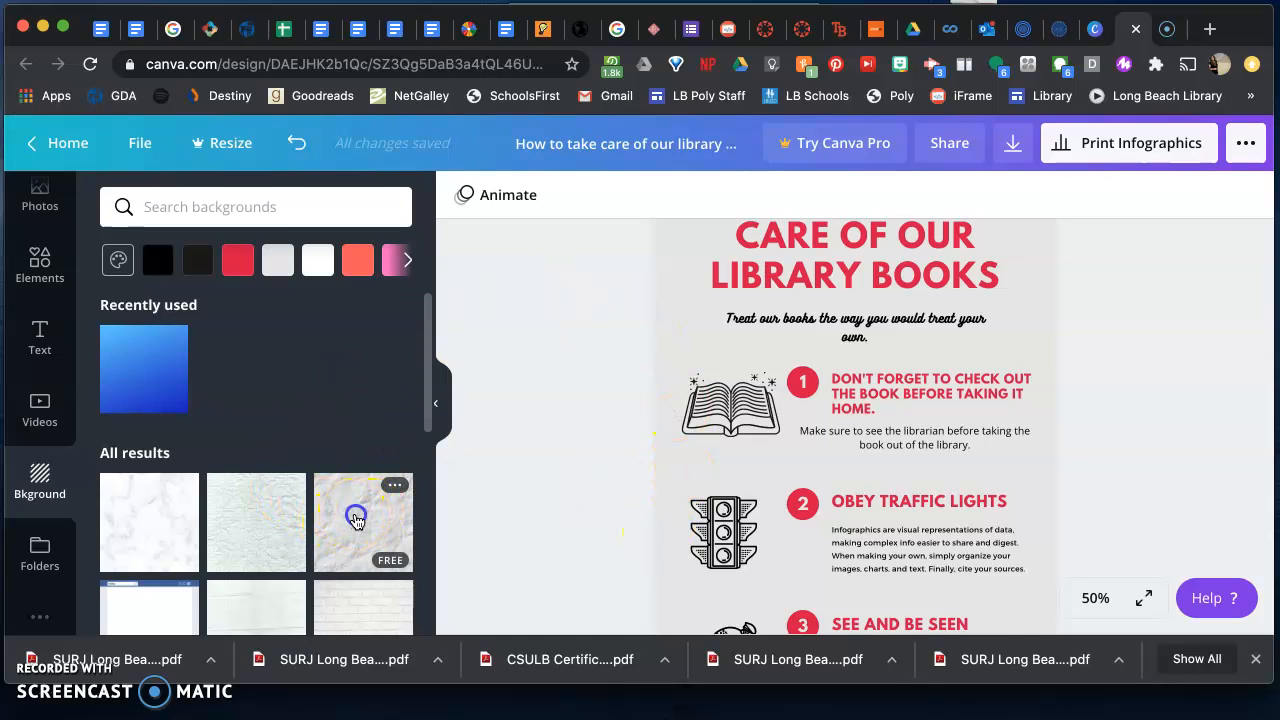
{"action": "left_click", "coordinate": [356, 518]}
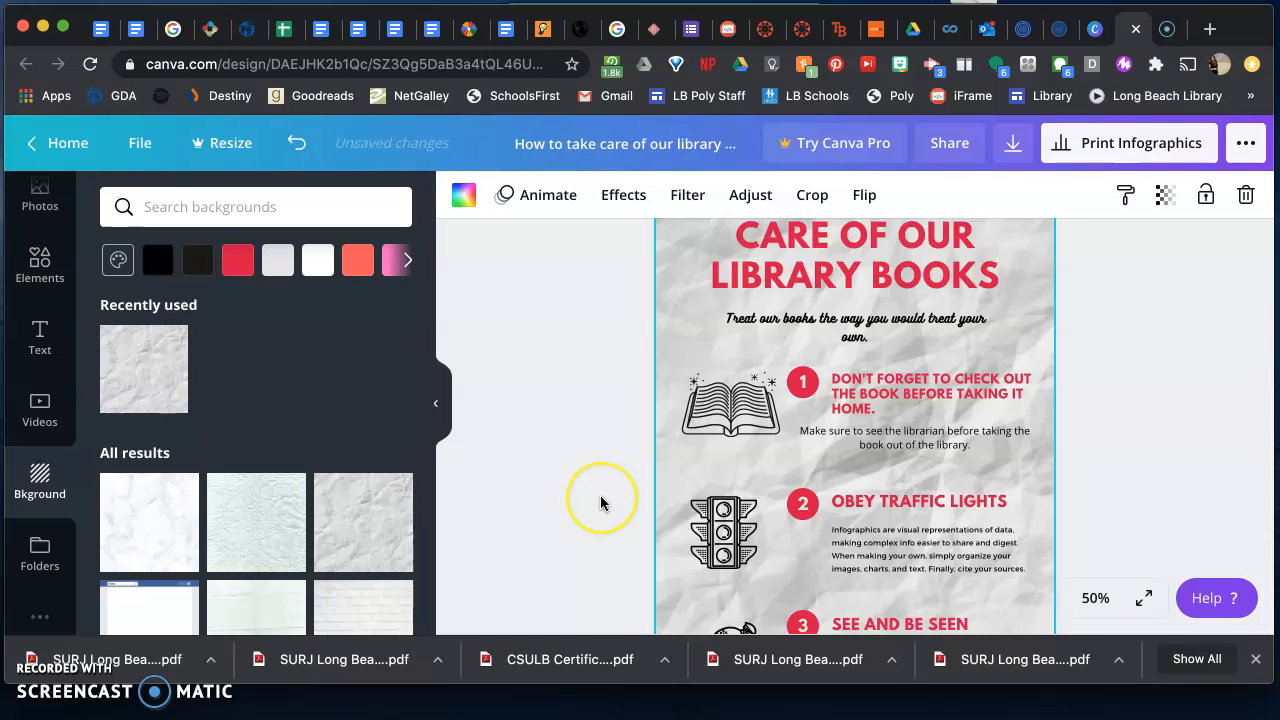
Set the page background to the blue and peach blurred-lights image
{"action": "scroll", "coordinate": [600, 500], "scroll_direction": "up", "scroll_amount": 3}
{"action": "scroll", "coordinate": [378, 480], "scroll_direction": "down", "scroll_amount": 4}
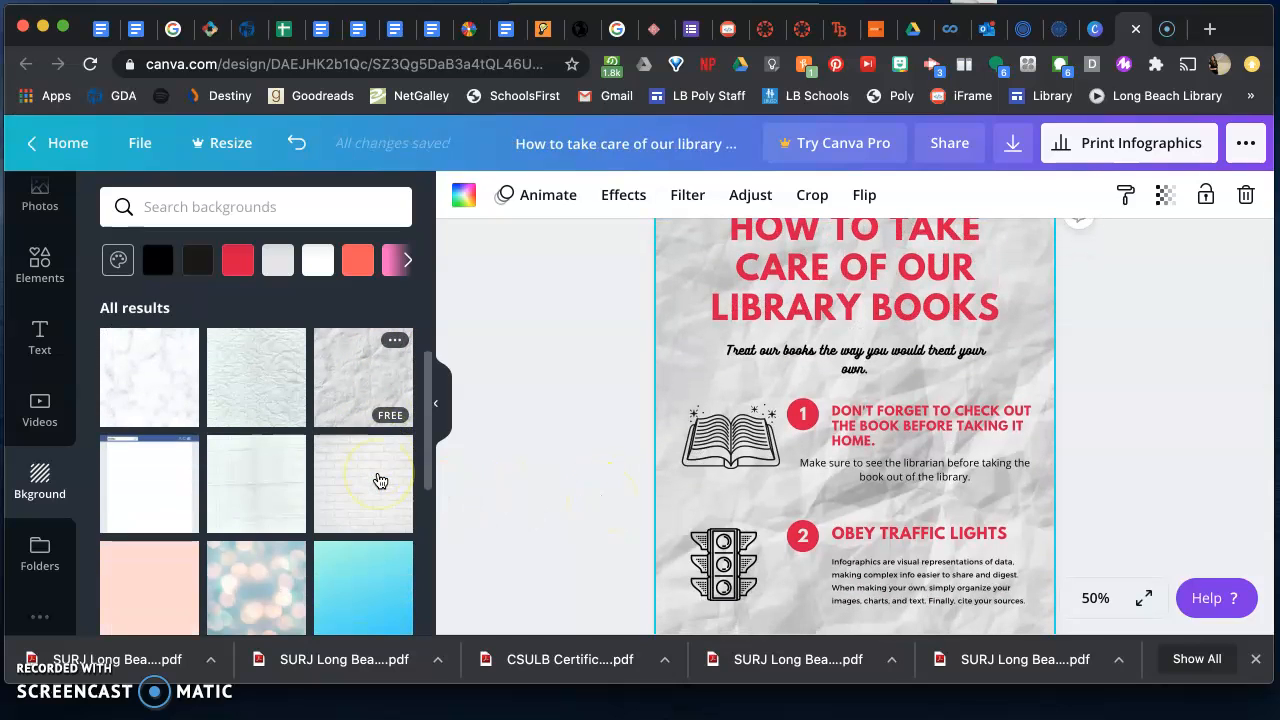
{"action": "left_click", "coordinate": [250, 540]}
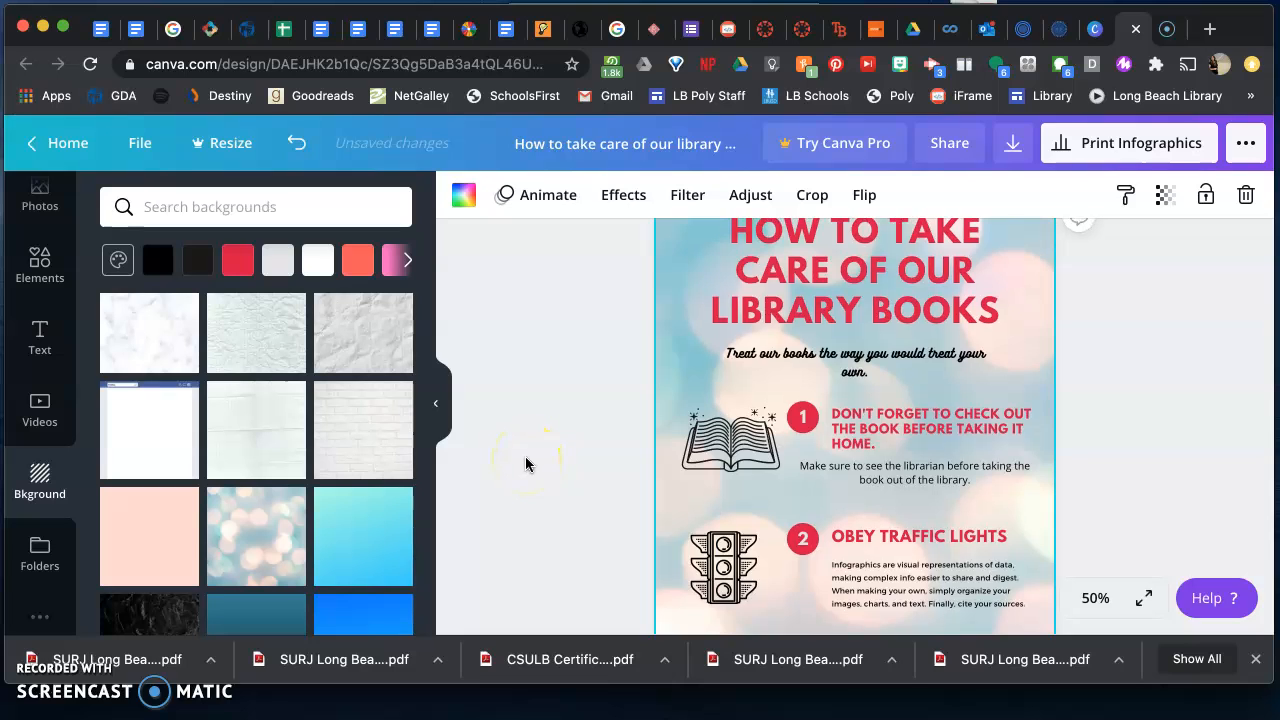
{"action": "scroll", "coordinate": [526, 463], "scroll_direction": "up", "scroll_amount": 2}
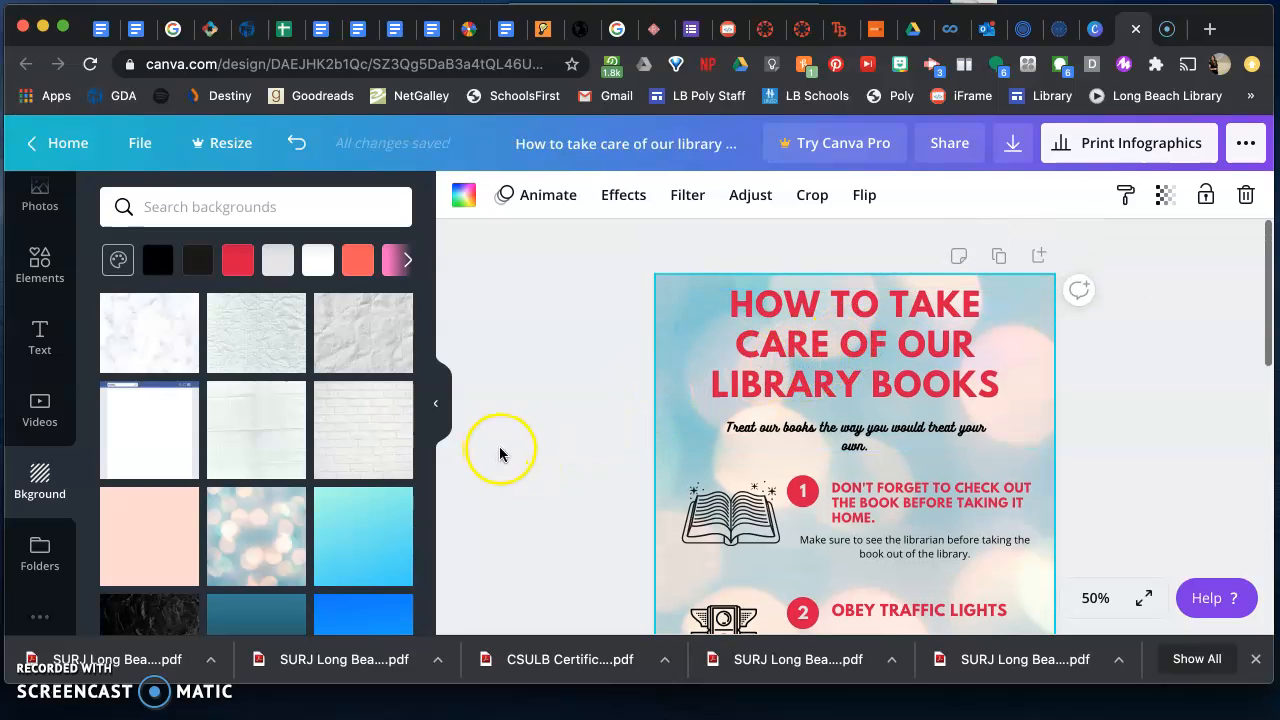
{"action": "scroll", "coordinate": [267, 519], "scroll_direction": "down", "scroll_amount": 3}
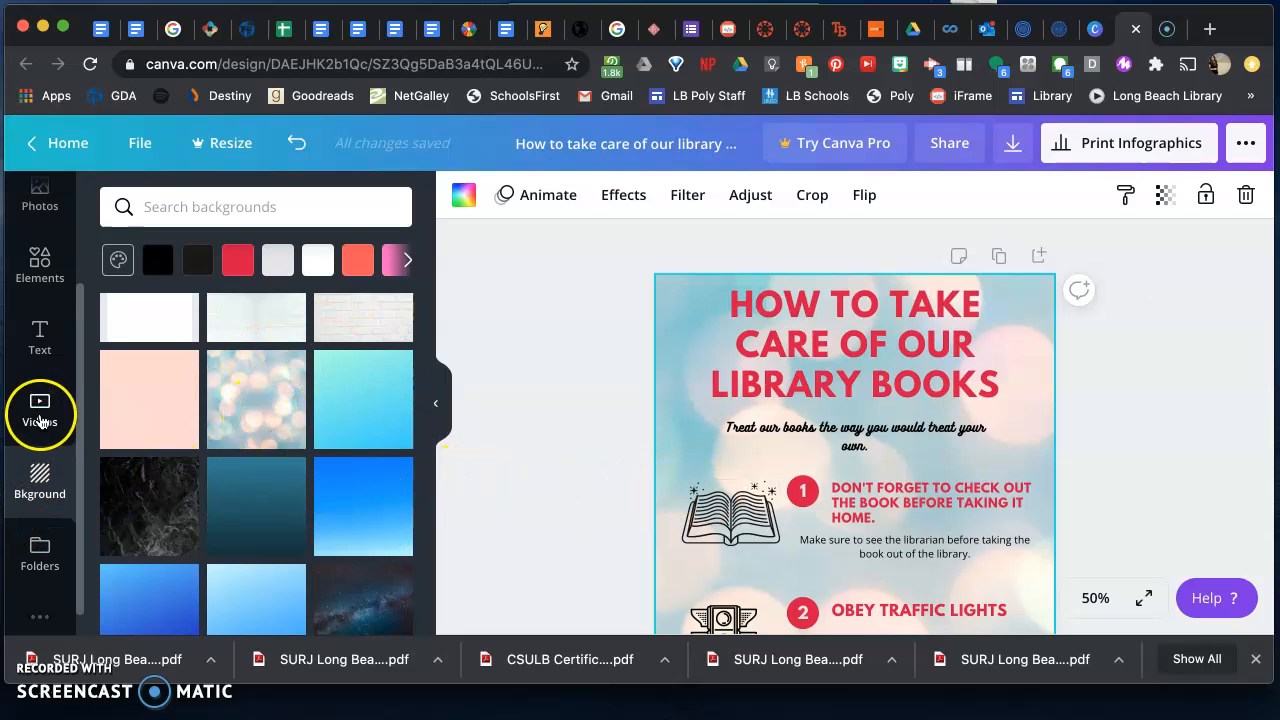
Add the 29.0s orange blurred-lights video from the Backgrounds collection, shrink it to icon size and move it below the book picture
{"action": "left_click", "coordinate": [38, 418]}
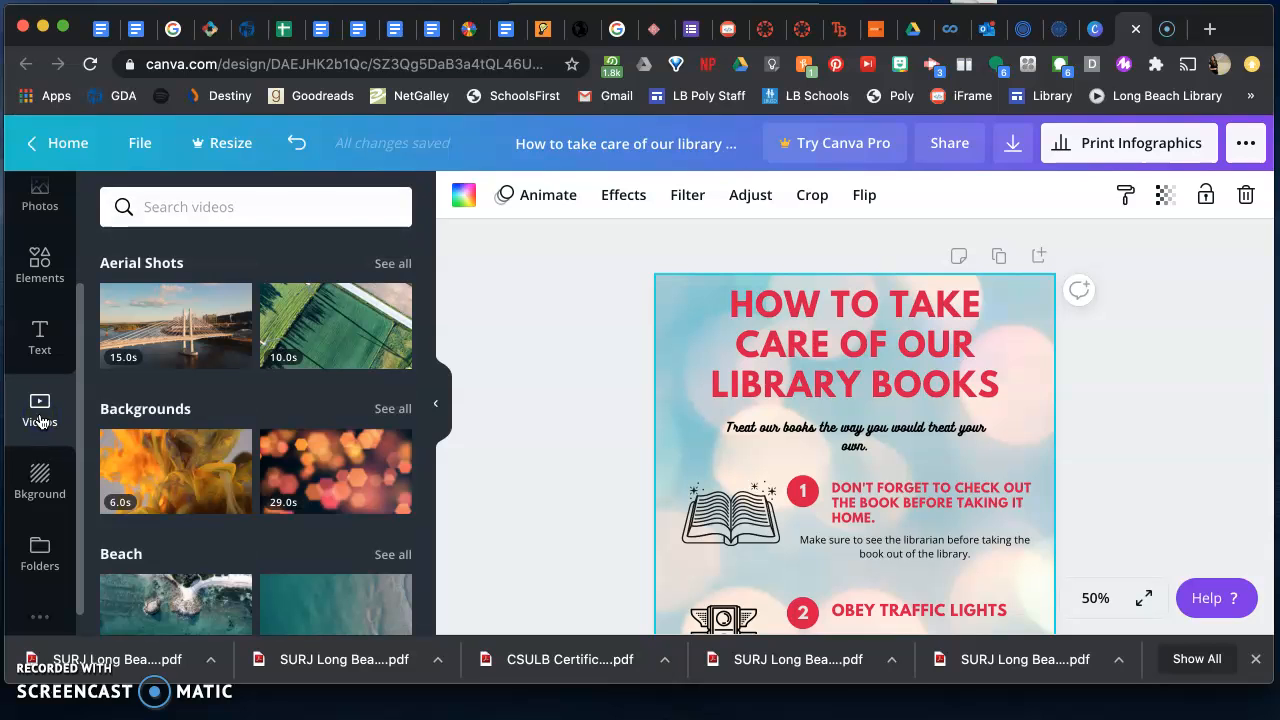
{"action": "left_click_drag", "start_coordinate": [343, 484], "coordinate": [796, 397]}
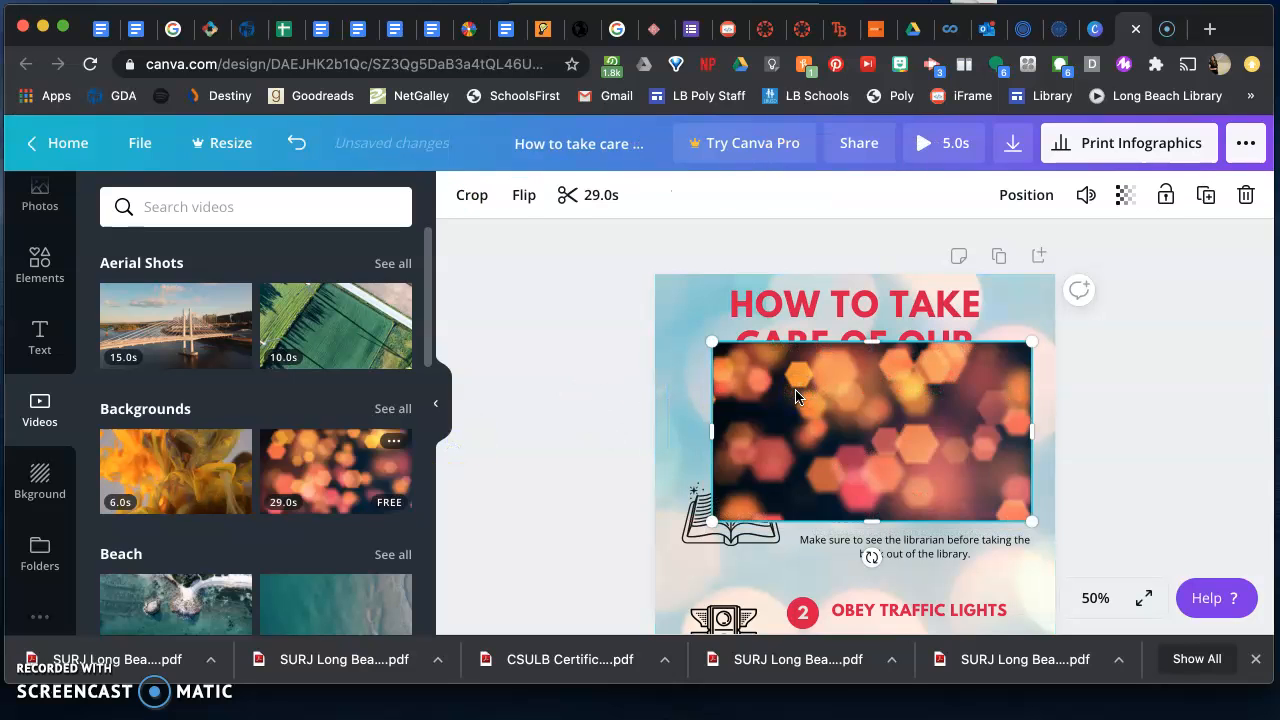
{"action": "left_click", "coordinate": [791, 374]}
{"action": "left_click", "coordinate": [1003, 428]}
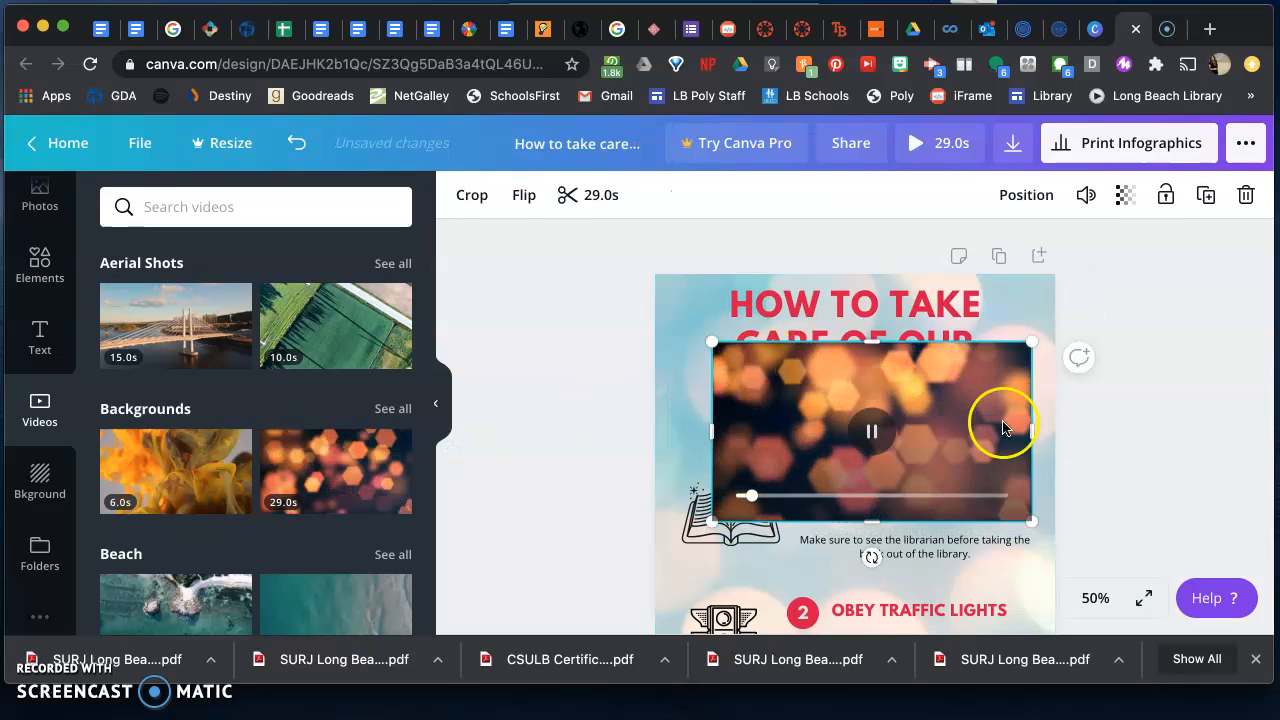
{"action": "left_click_drag", "start_coordinate": [1030, 354], "coordinate": [732, 617]}
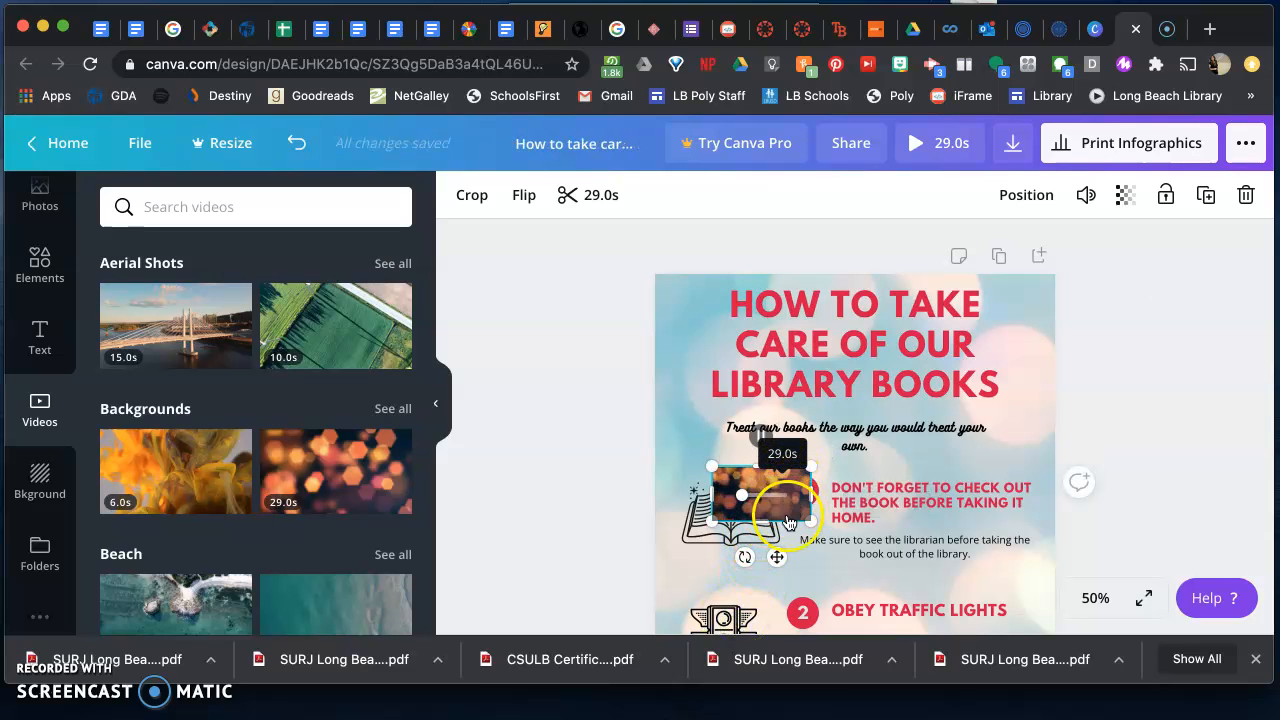
{"action": "left_click_drag", "start_coordinate": [749, 640], "coordinate": [748, 659]}
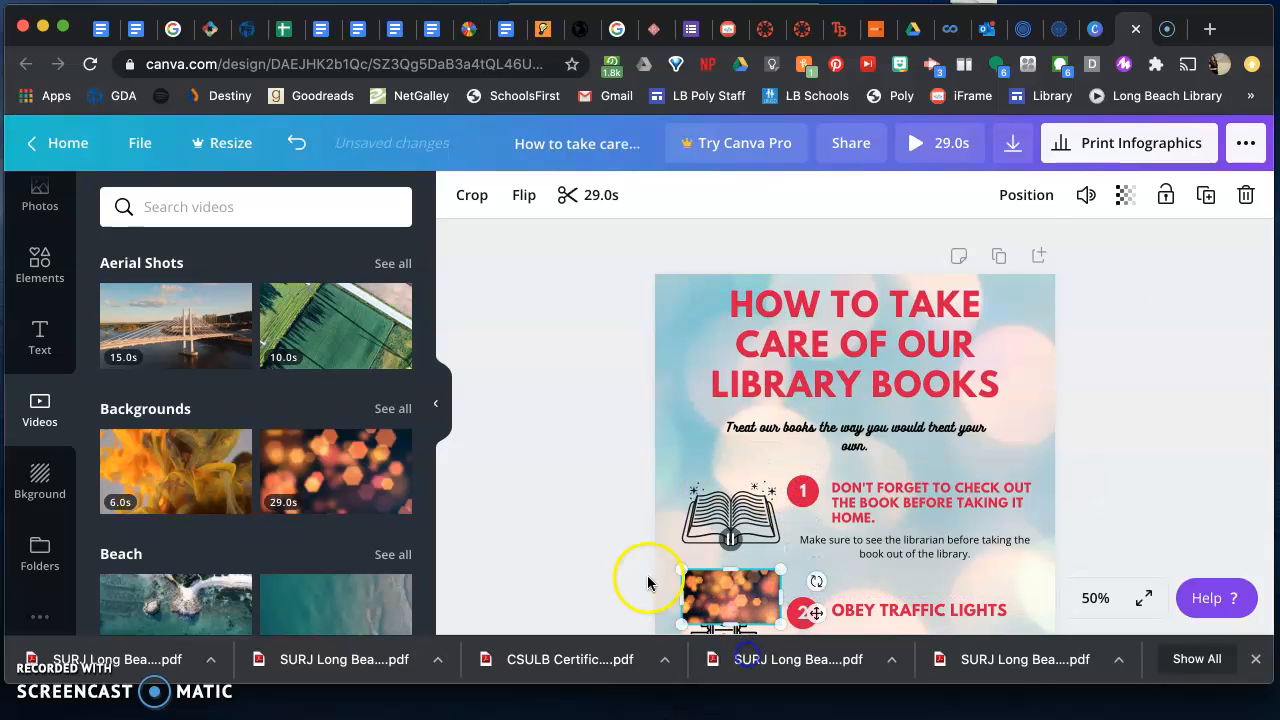
Delete the traffic light icon and move the small video into its place beside item 2
{"action": "scroll", "coordinate": [647, 574], "scroll_direction": "down", "scroll_amount": 3}
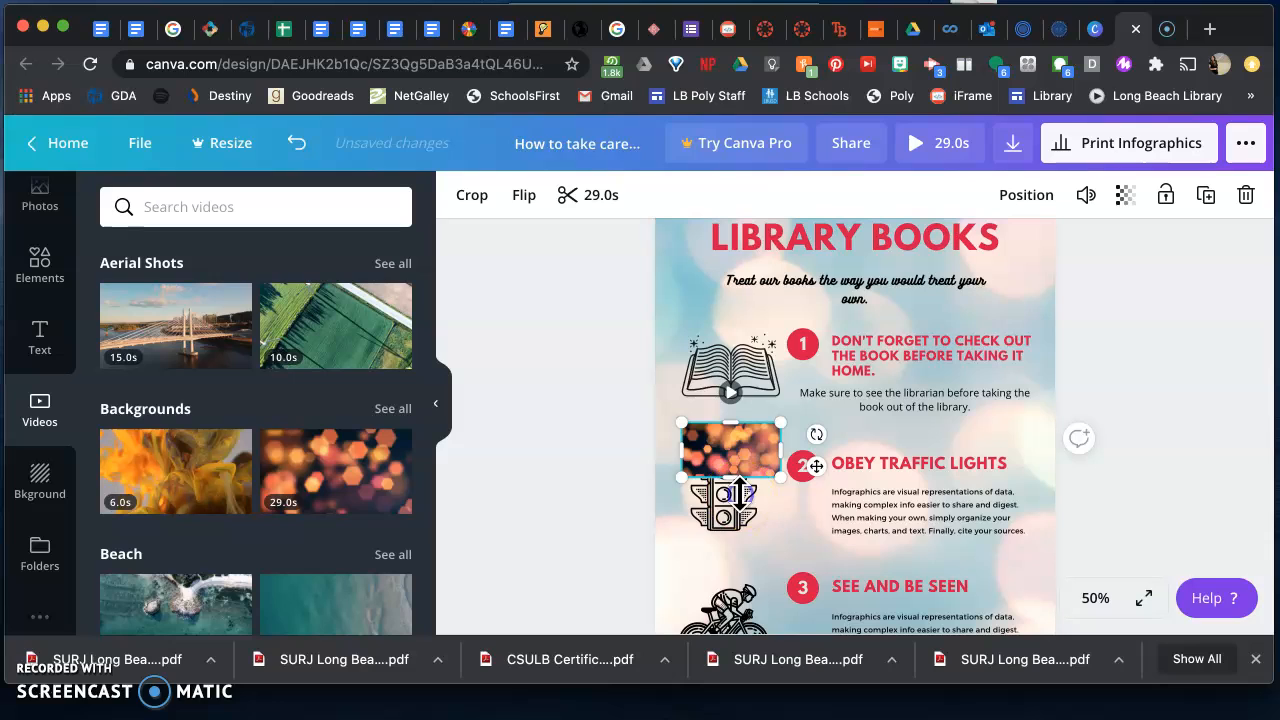
{"action": "key", "text": "Delete"}
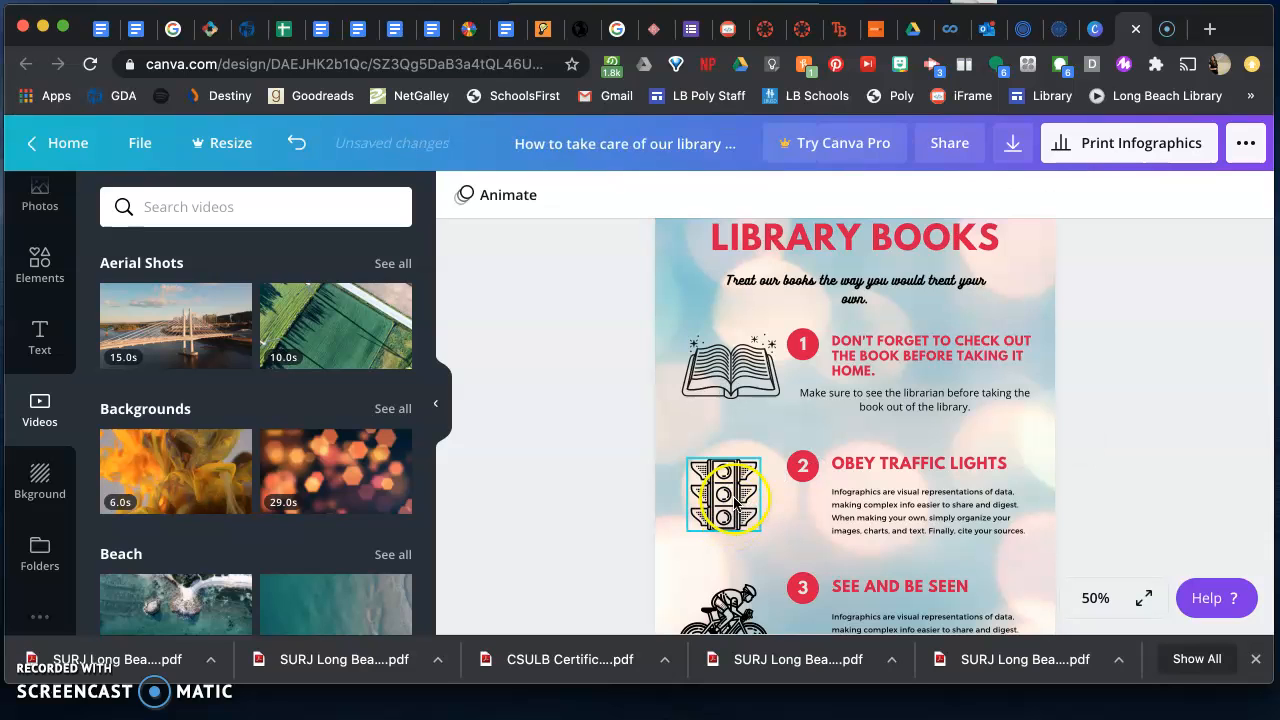
{"action": "key", "text": "ctrl+z"}
{"action": "left_click", "coordinate": [724, 532]}
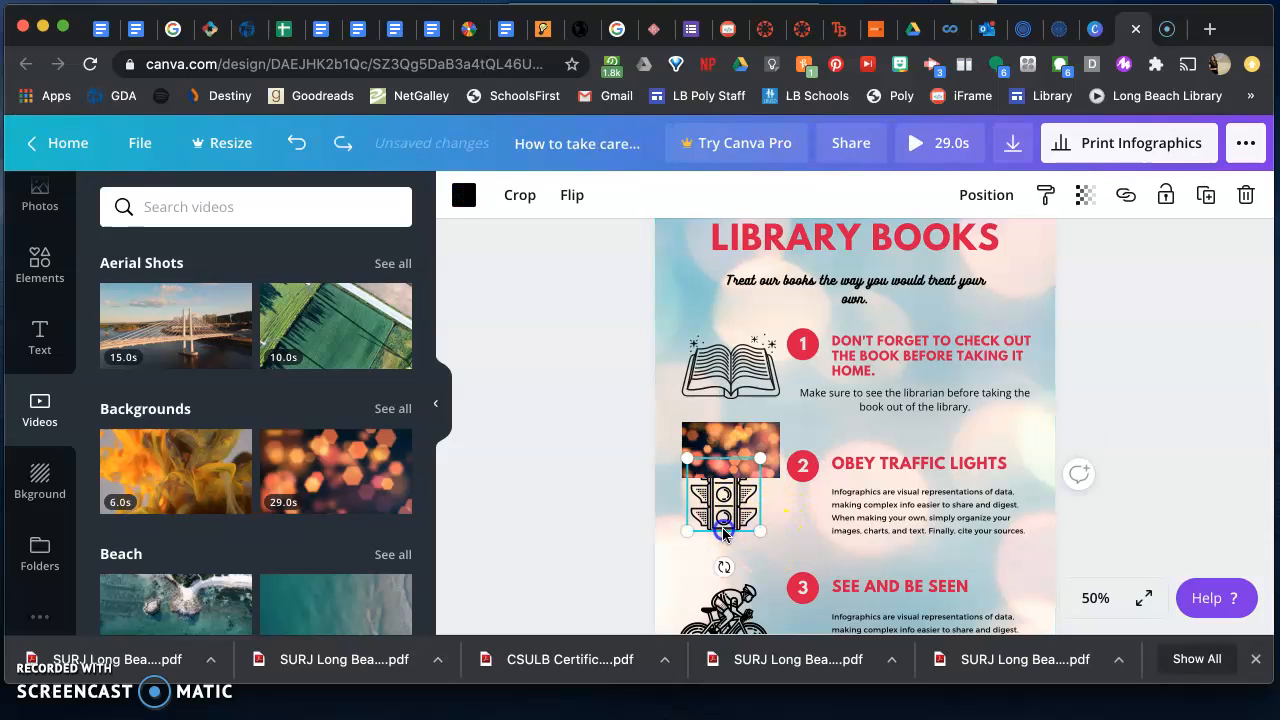
{"action": "key", "text": "Delete"}
{"action": "left_click_drag", "start_coordinate": [730, 460], "coordinate": [724, 490]}
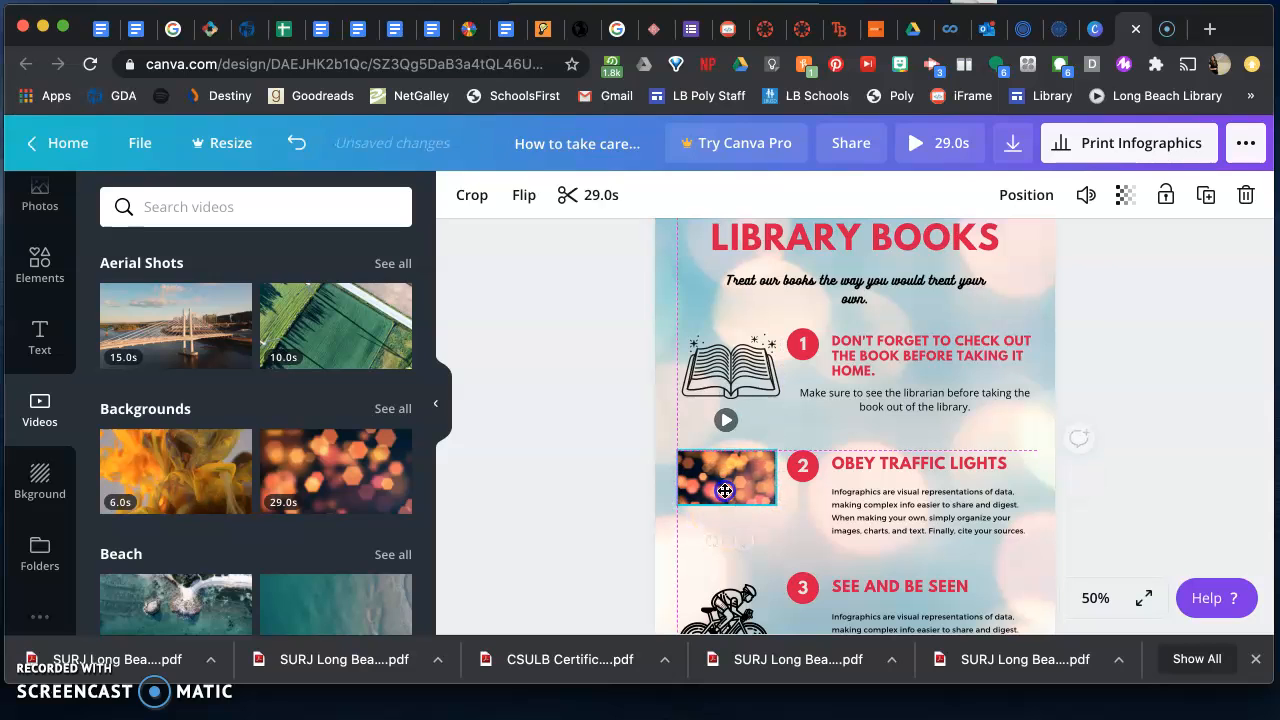
{"action": "left_click", "coordinate": [577, 460]}
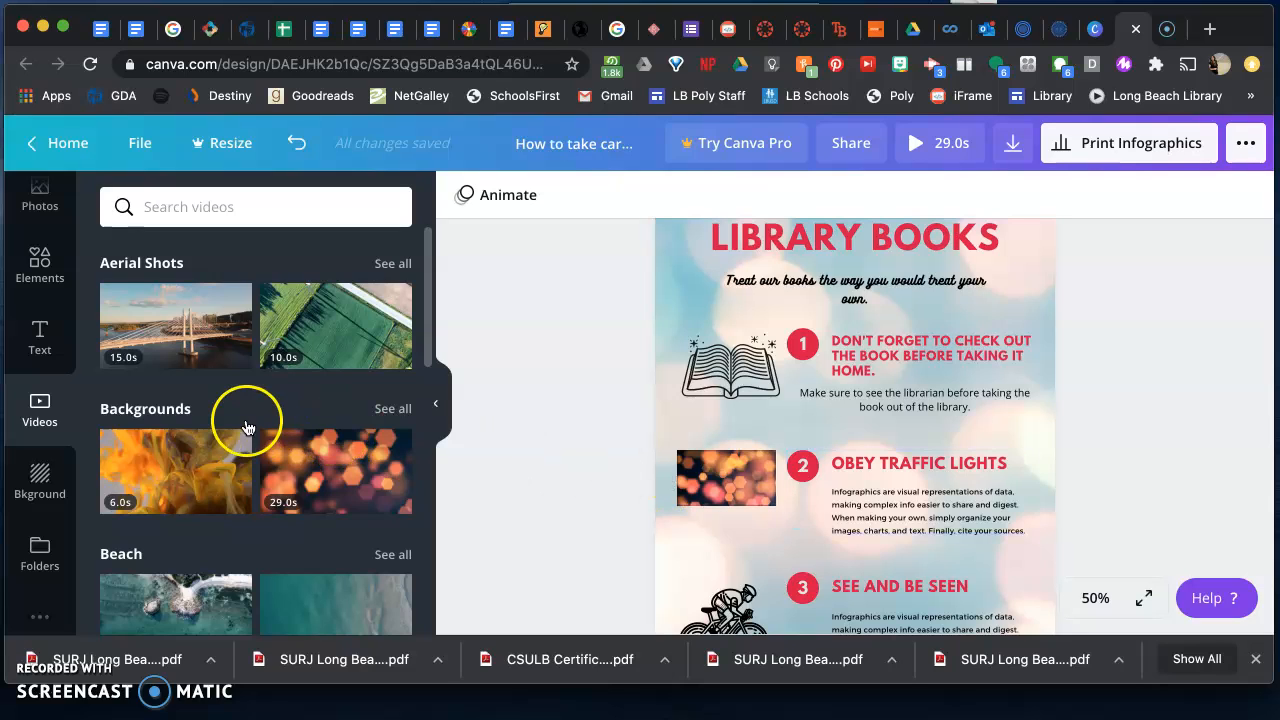
Set the infographic's download file type to PDF Print and review the premium image charge against the graphics on the page
{"action": "scroll", "coordinate": [35, 488], "scroll_direction": "up", "scroll_amount": 3}
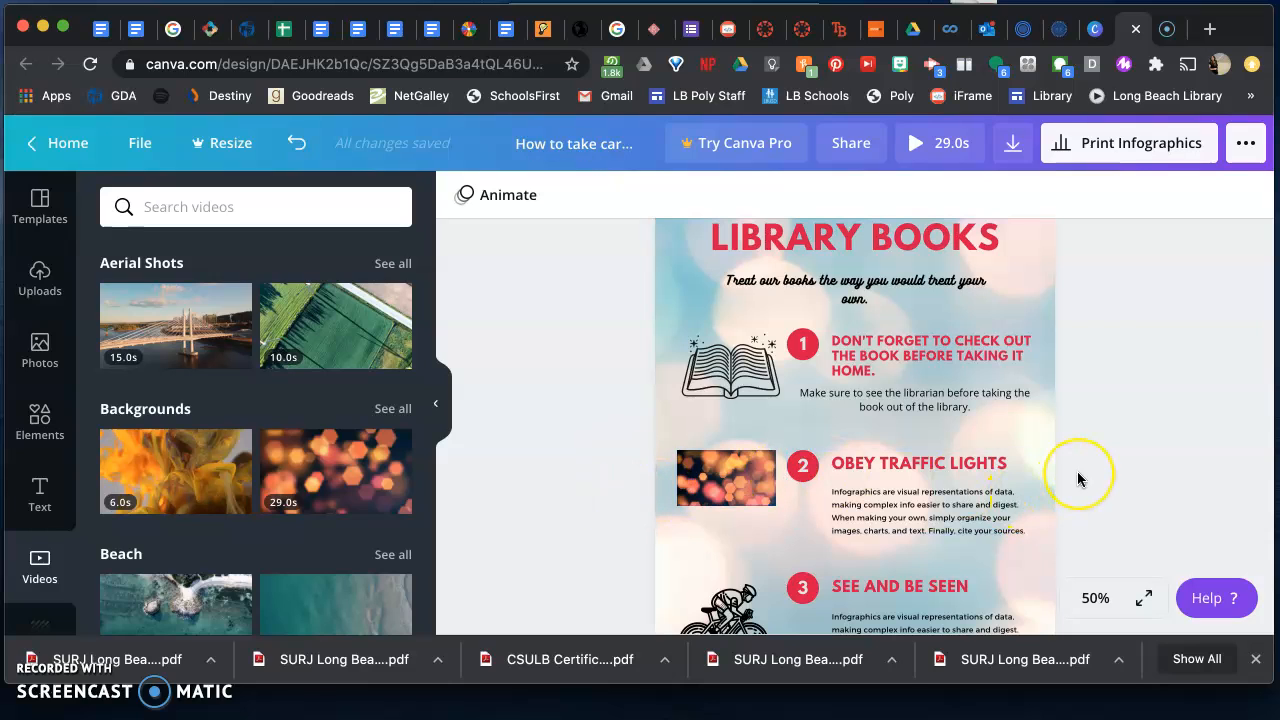
{"action": "scroll", "coordinate": [1077, 471], "scroll_direction": "up", "scroll_amount": 3}
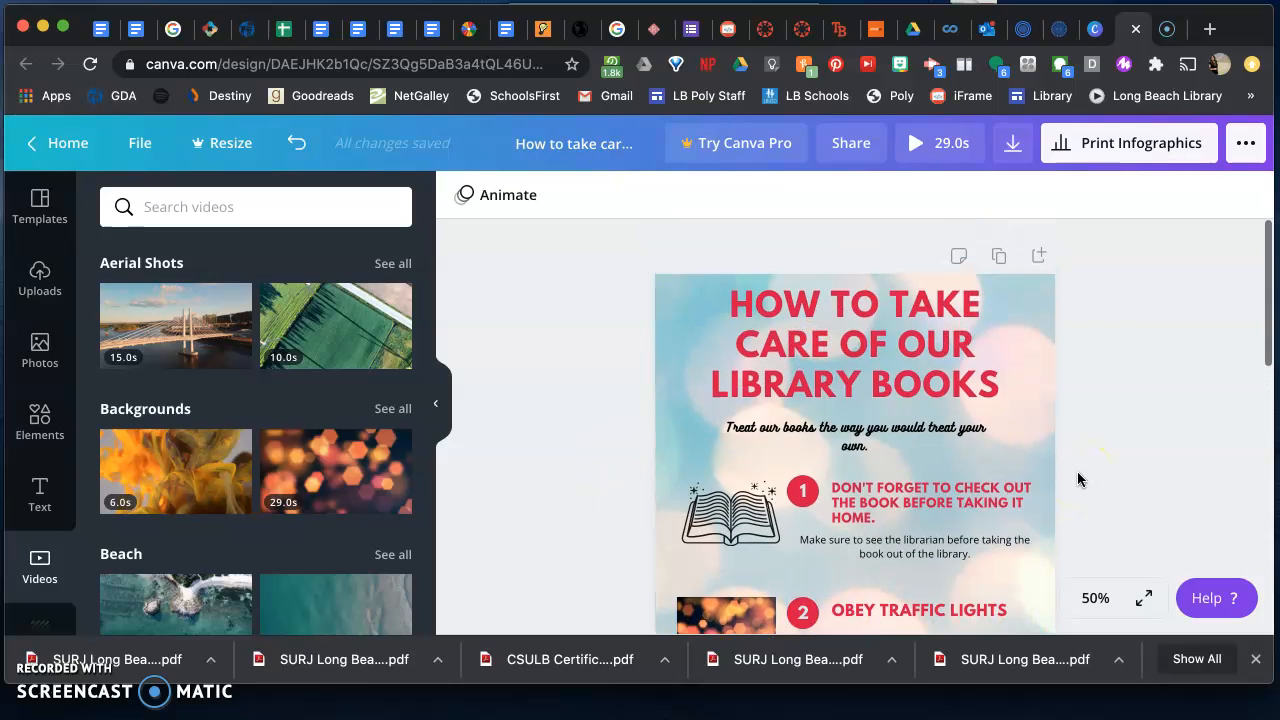
{"action": "left_click", "coordinate": [1013, 150]}
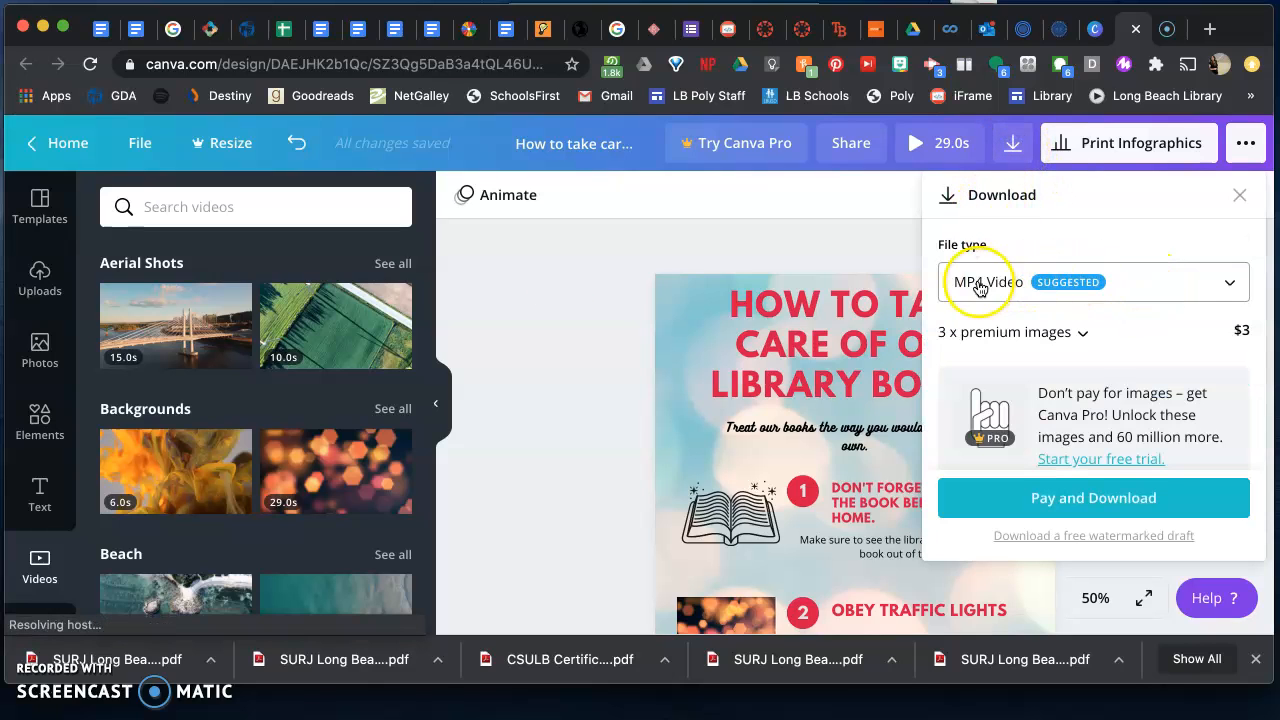
{"action": "left_click", "coordinate": [1163, 292]}
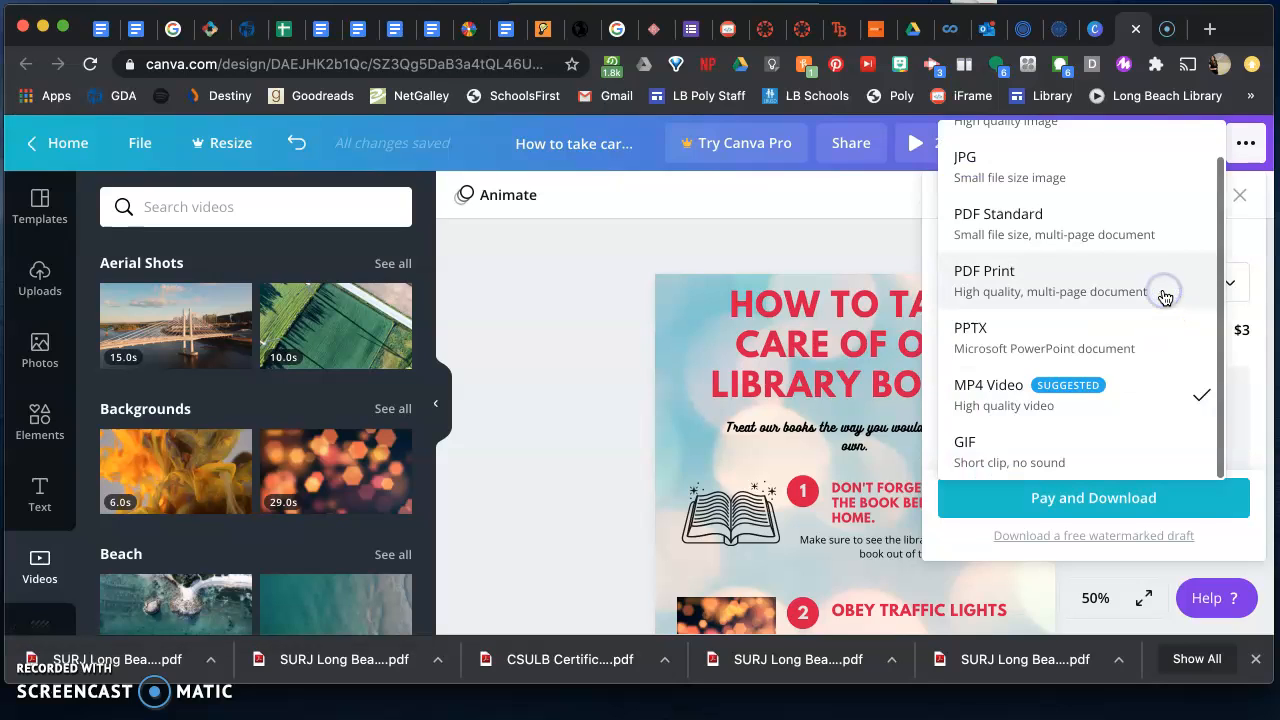
{"action": "left_click", "coordinate": [1019, 273]}
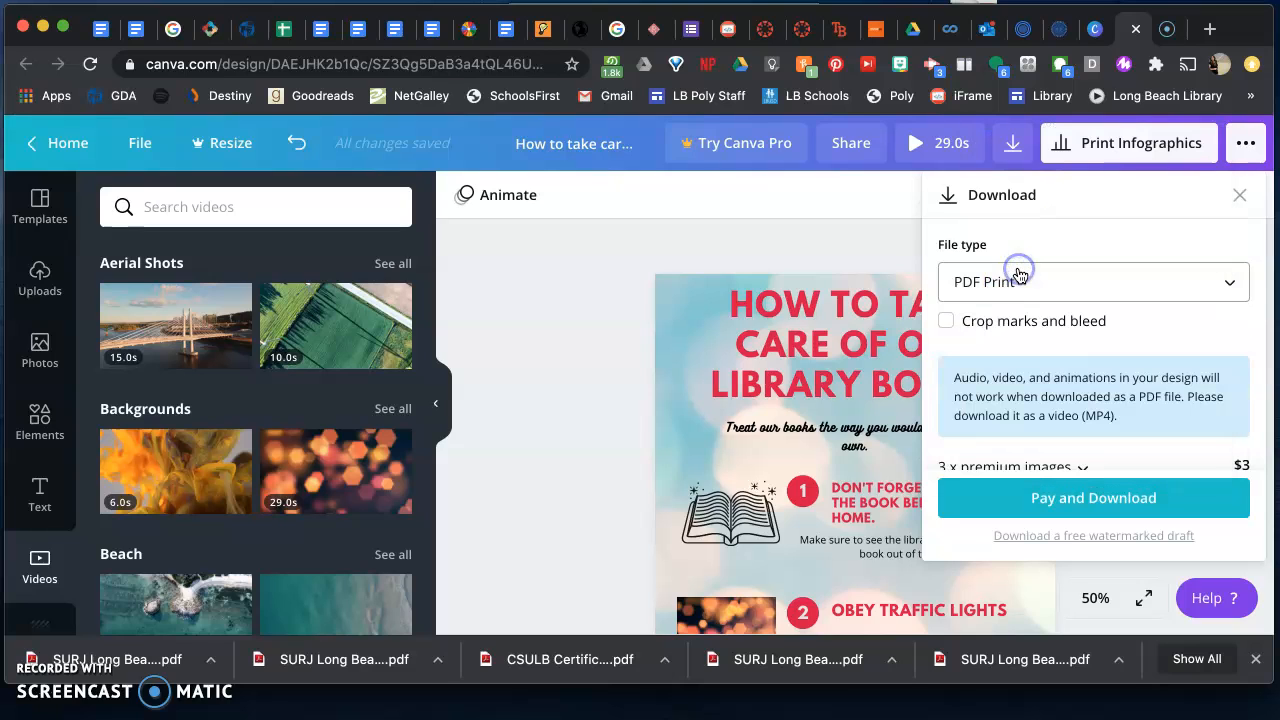
{"action": "scroll", "coordinate": [1064, 398], "scroll_direction": "down", "scroll_amount": 1}
{"action": "scroll", "coordinate": [1064, 398], "scroll_direction": "down", "scroll_amount": 3}
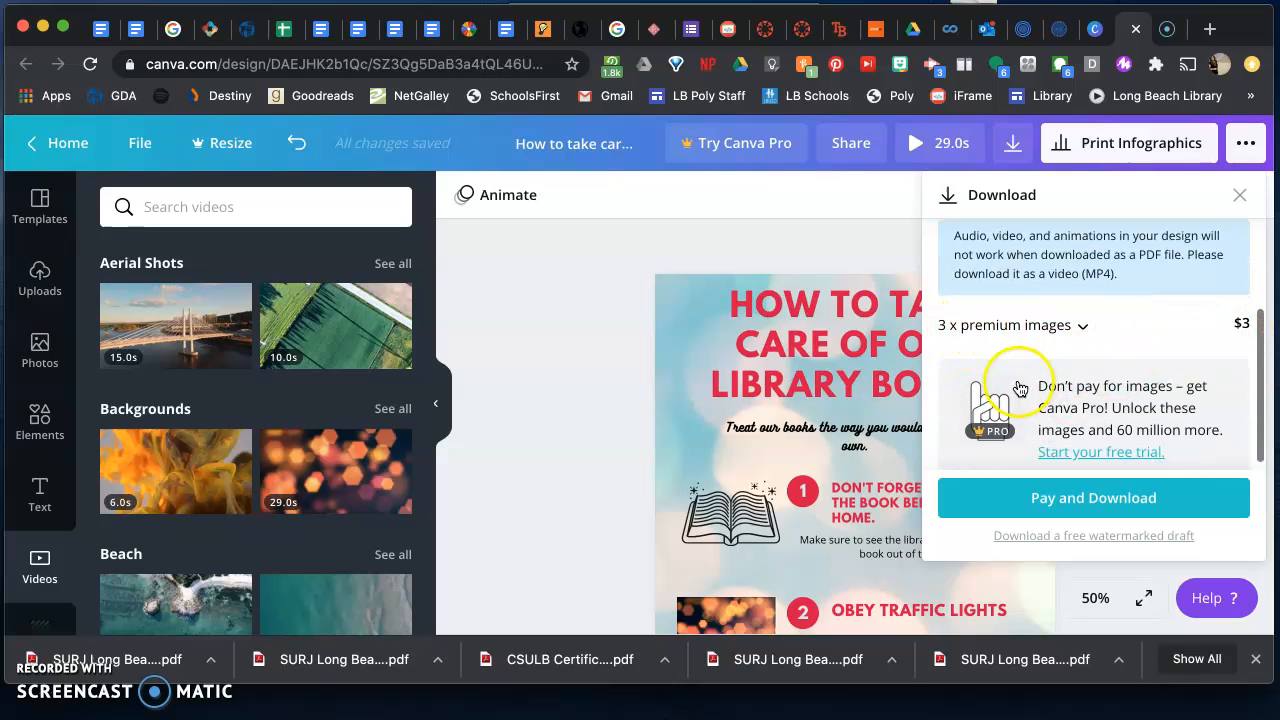
{"action": "scroll", "coordinate": [785, 440], "scroll_direction": "down", "scroll_amount": 10}
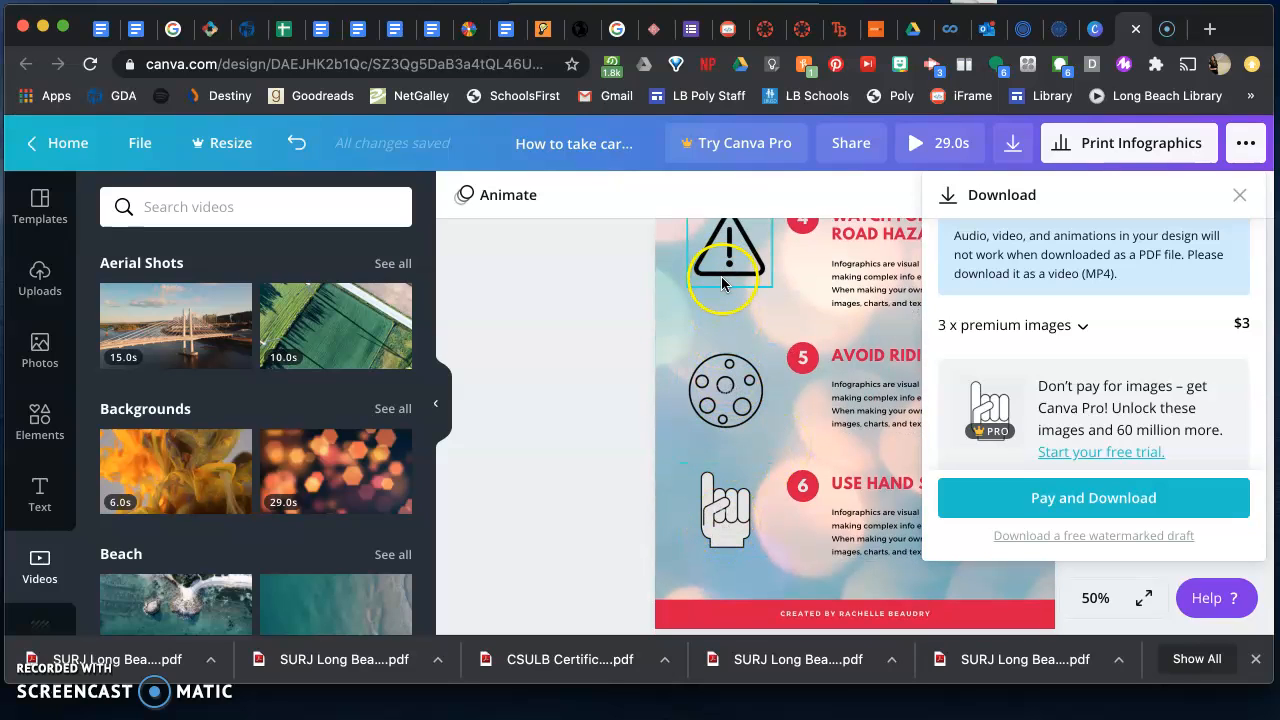
{"action": "scroll", "coordinate": [641, 377], "scroll_direction": "up", "scroll_amount": 5}
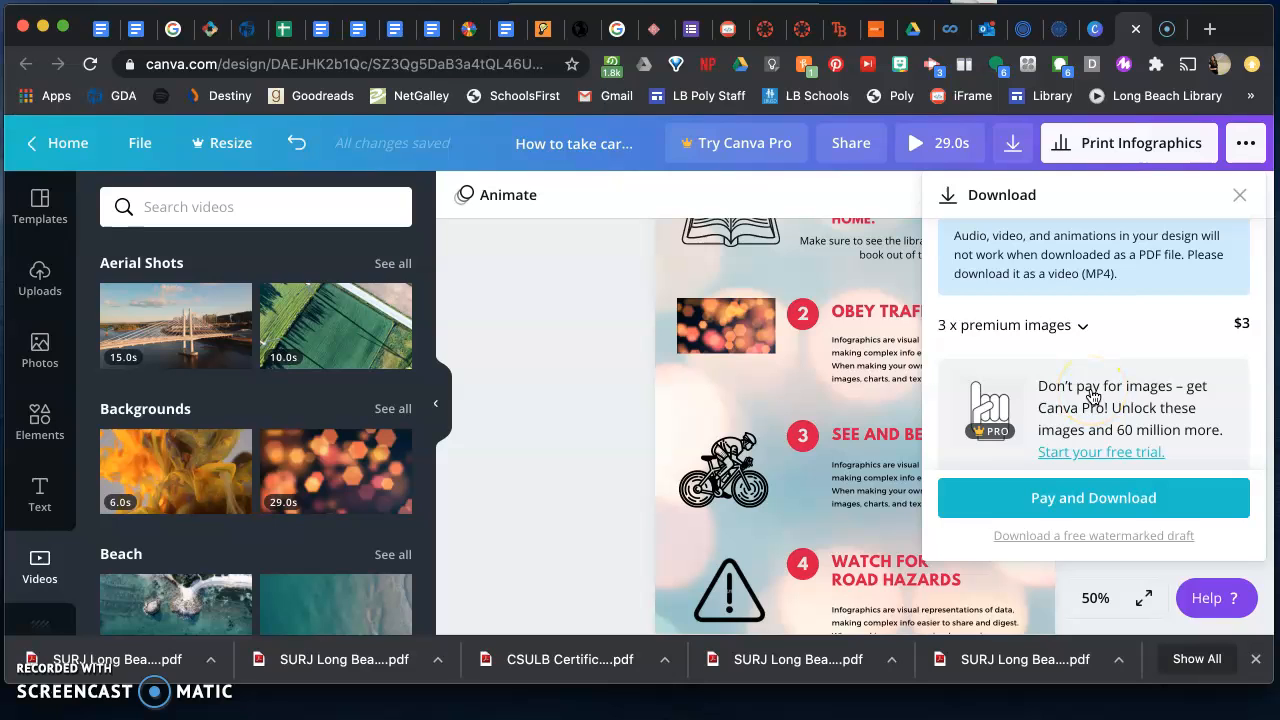
Close the download settings and fit the whole infographic page in view
{"action": "left_click", "coordinate": [590, 393]}
{"action": "scroll", "coordinate": [589, 393], "scroll_direction": "up", "scroll_amount": 5}
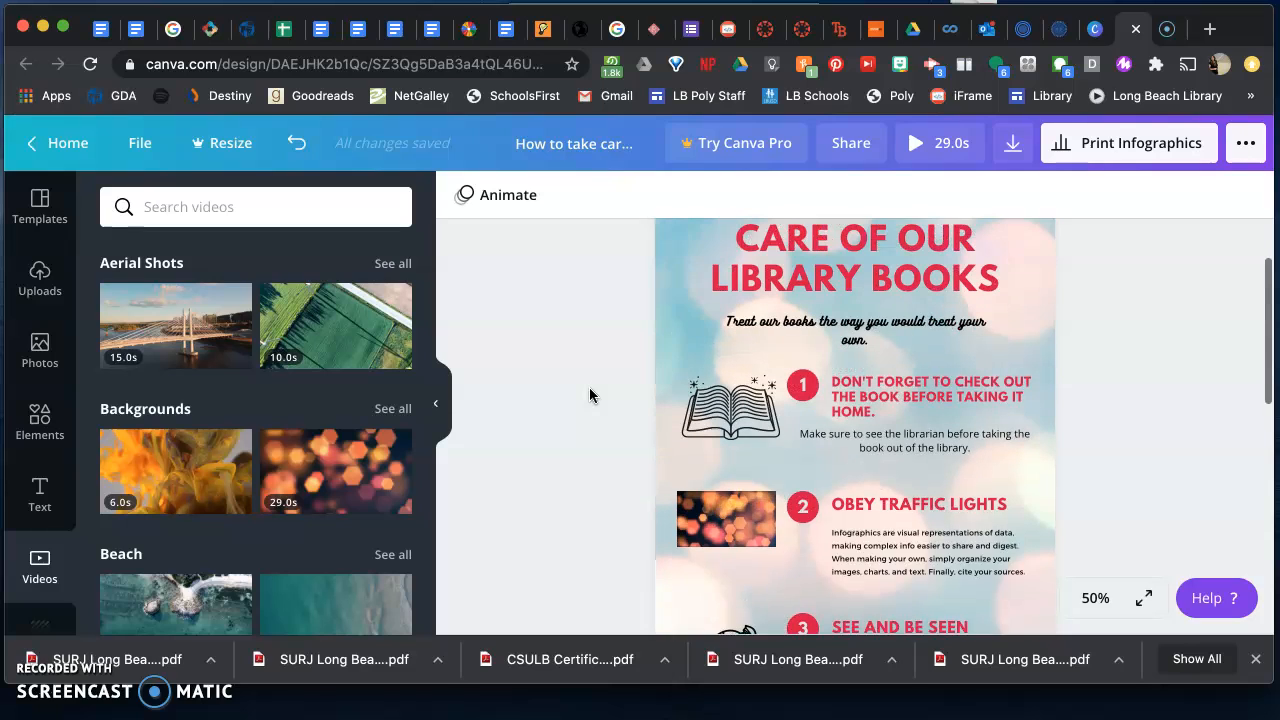
{"action": "left_click", "coordinate": [1113, 600]}
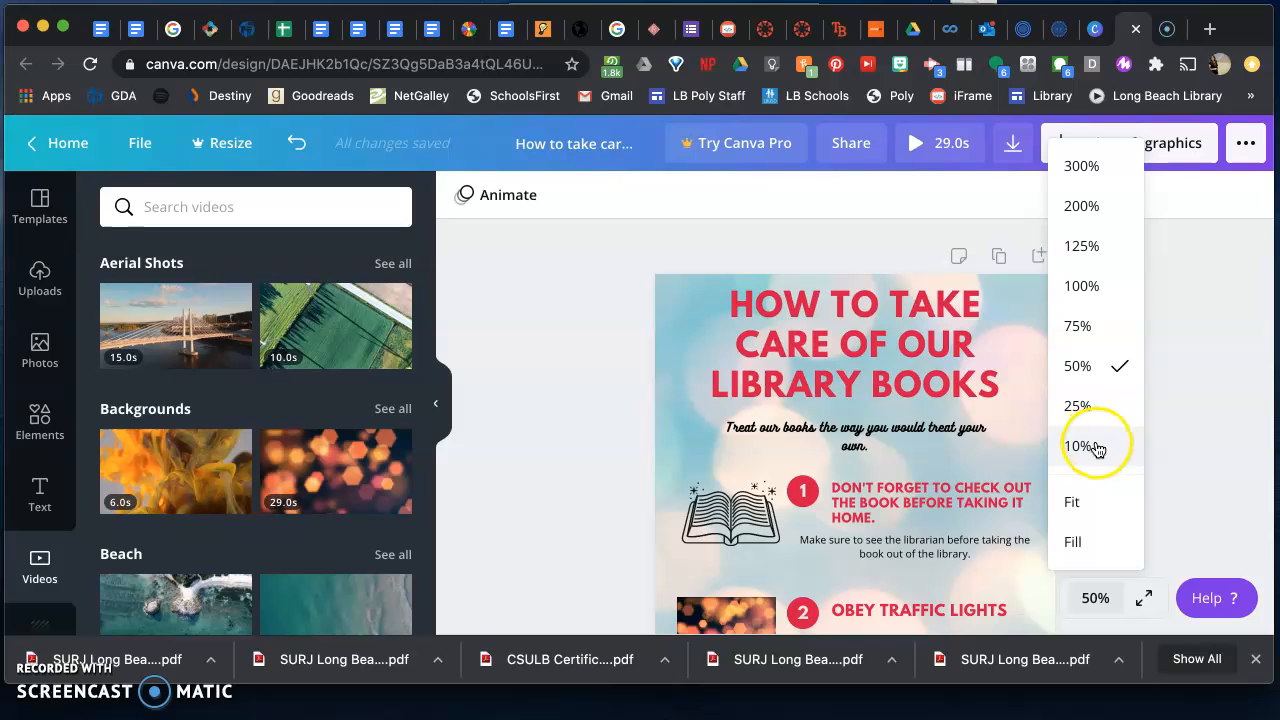
{"action": "left_click", "coordinate": [1087, 509]}
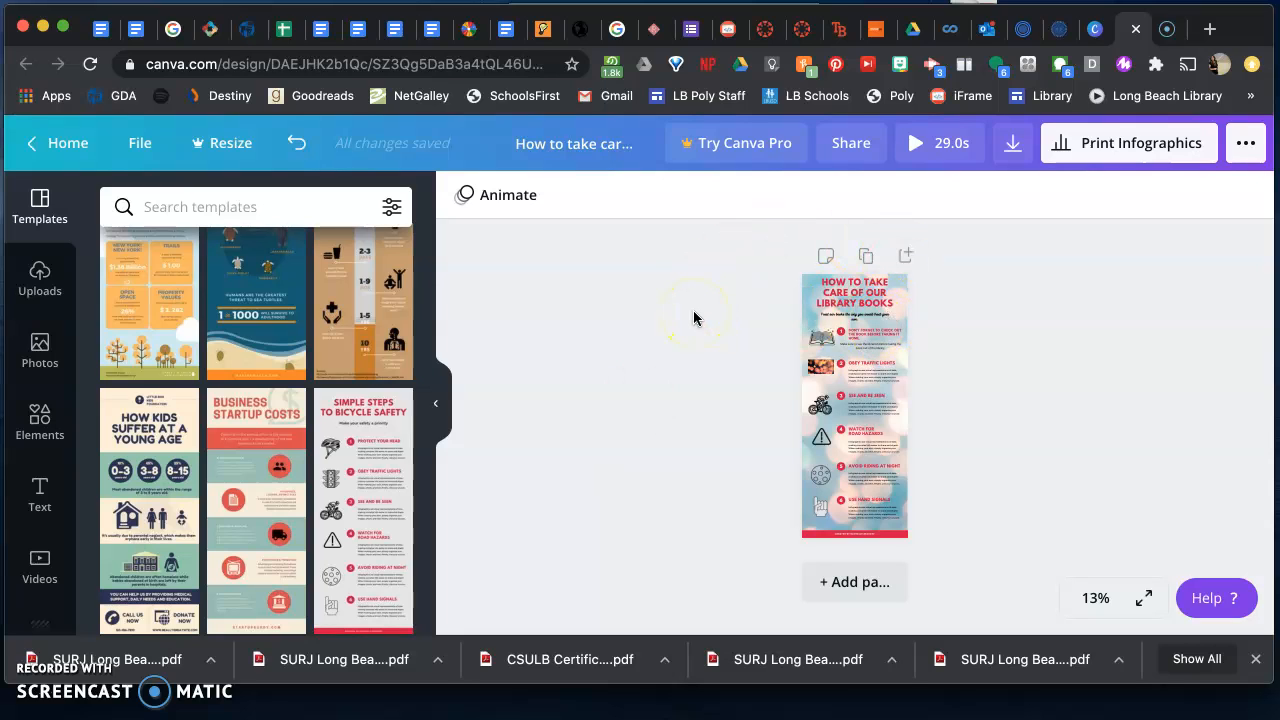
Leave the editor for the list of all designs and reopen the "How to take care of our library books" infographic
{"action": "left_click", "coordinate": [58, 146]}
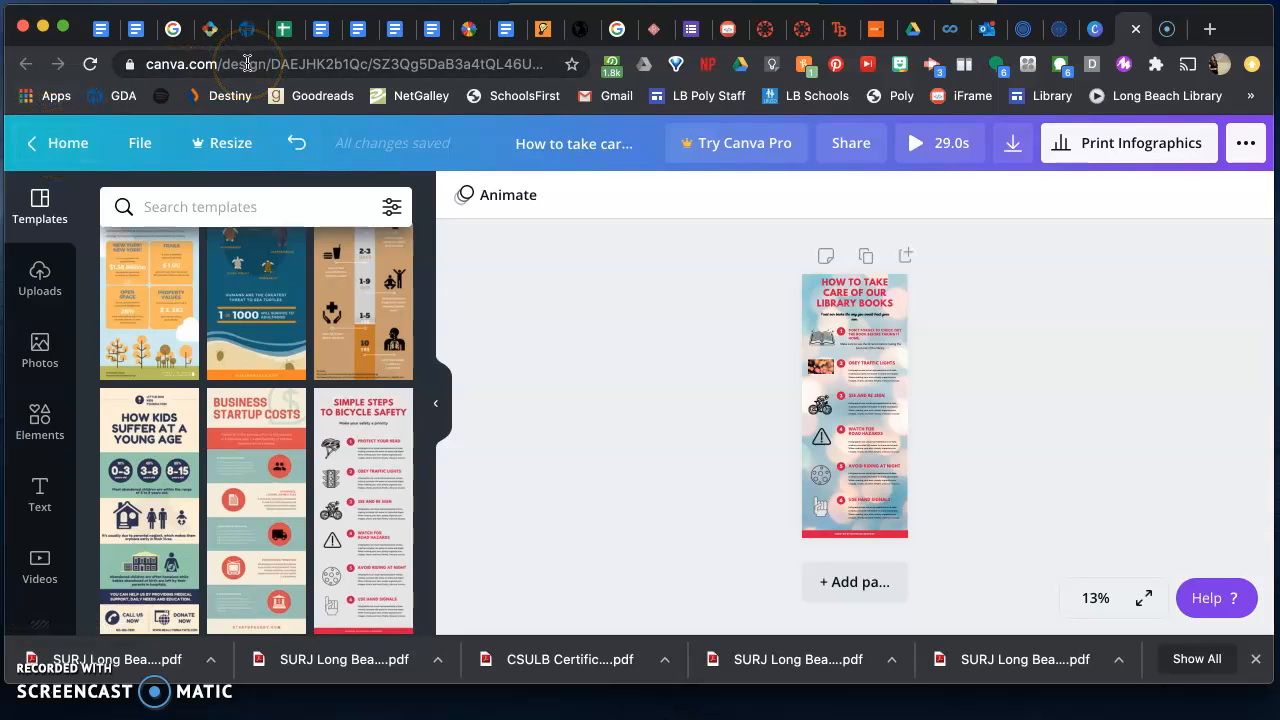
{"action": "left_click", "coordinate": [43, 143]}
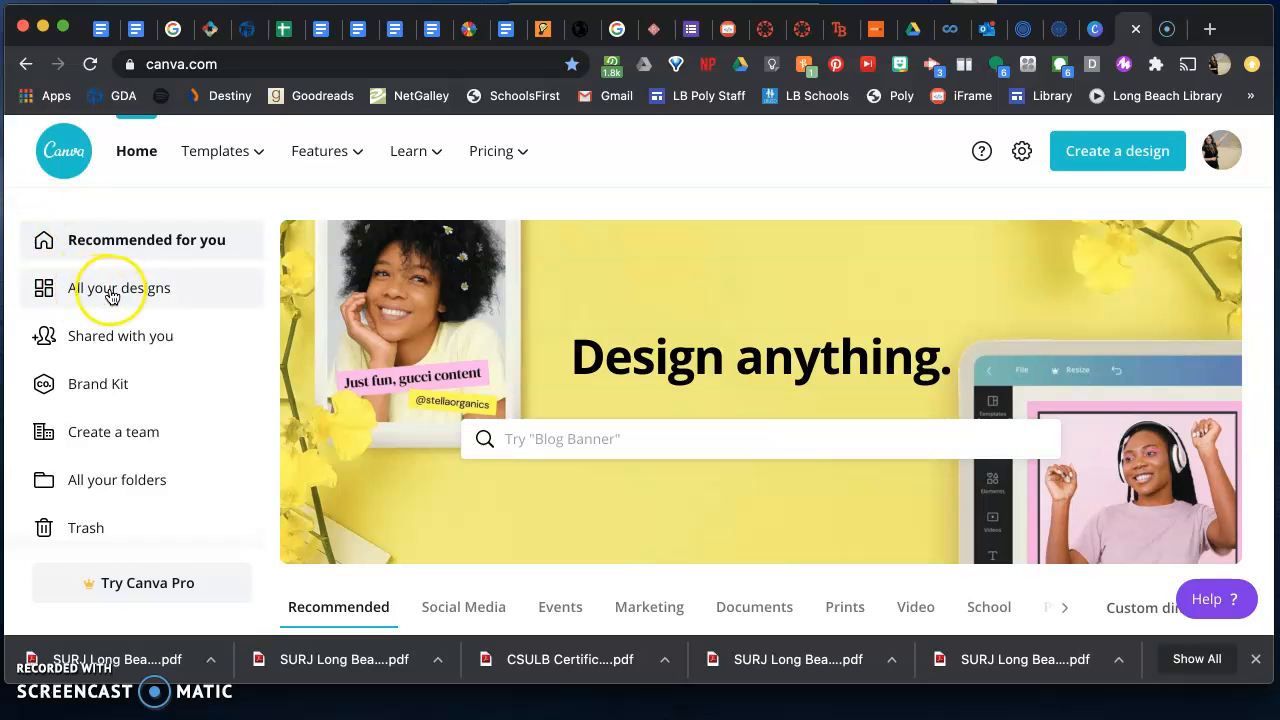
{"action": "left_click", "coordinate": [181, 290]}
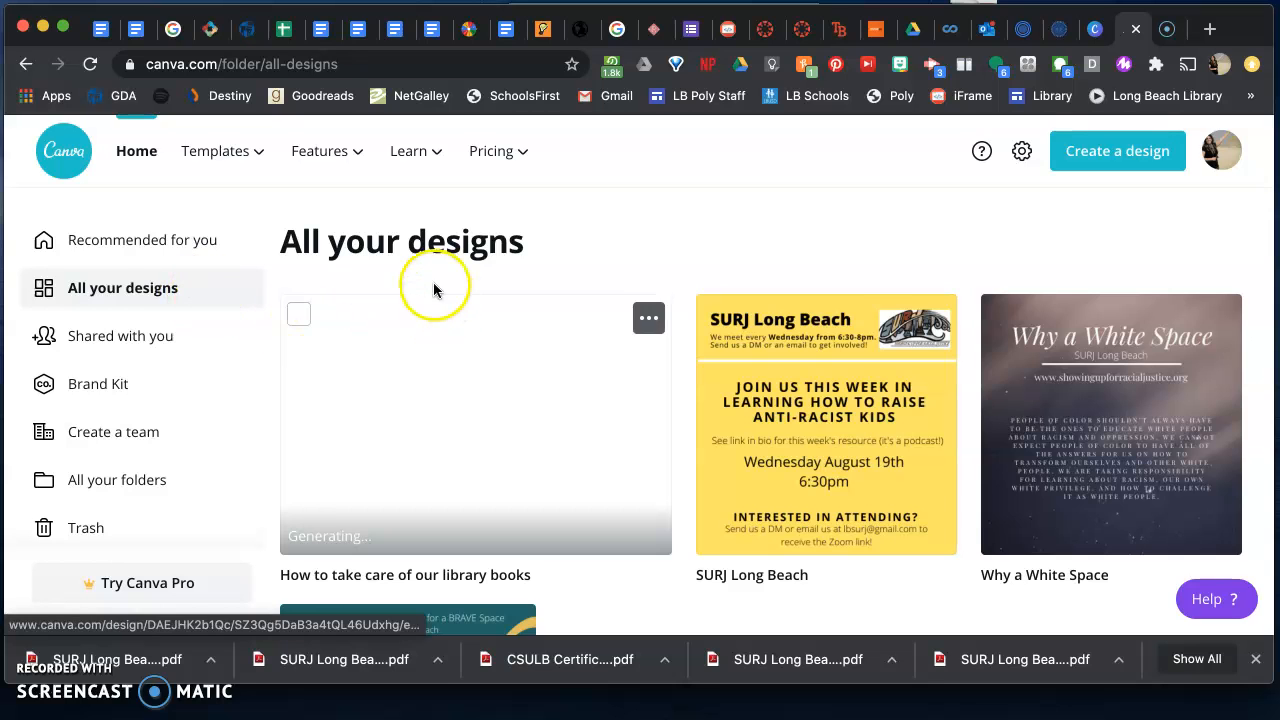
{"action": "mouse_move", "coordinate": [231, 188]}
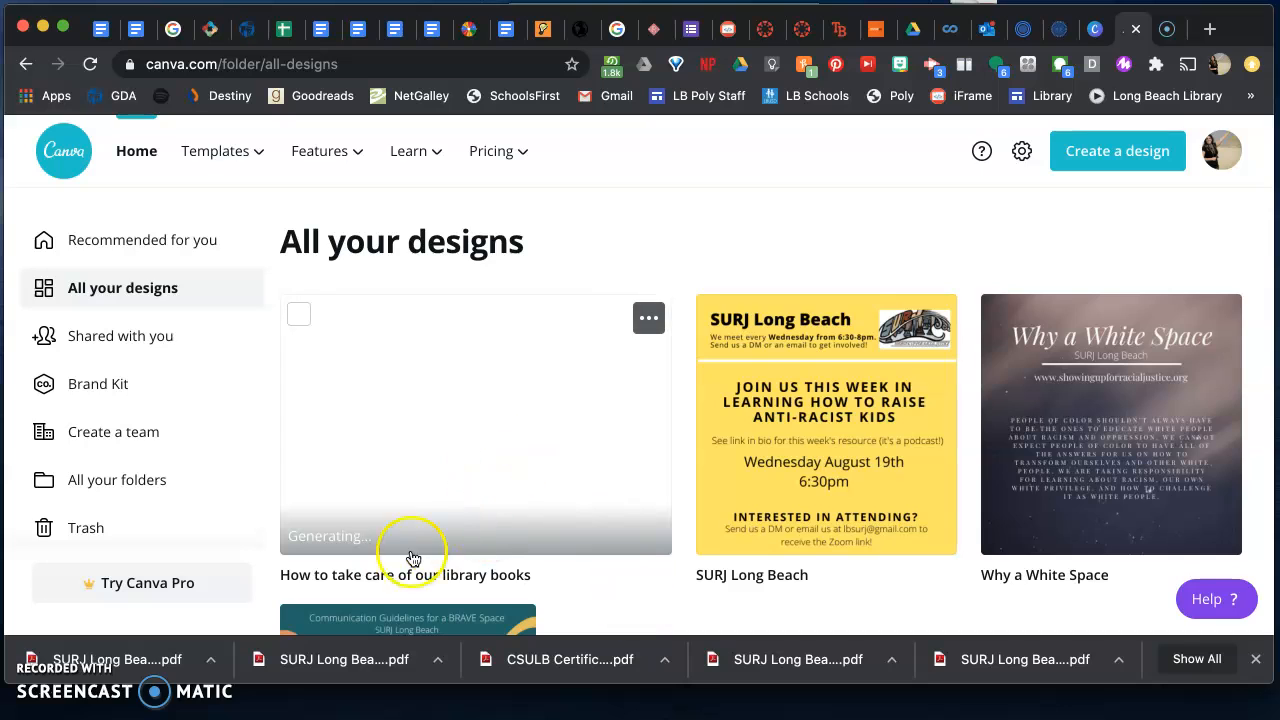
{"action": "left_click", "coordinate": [493, 522]}
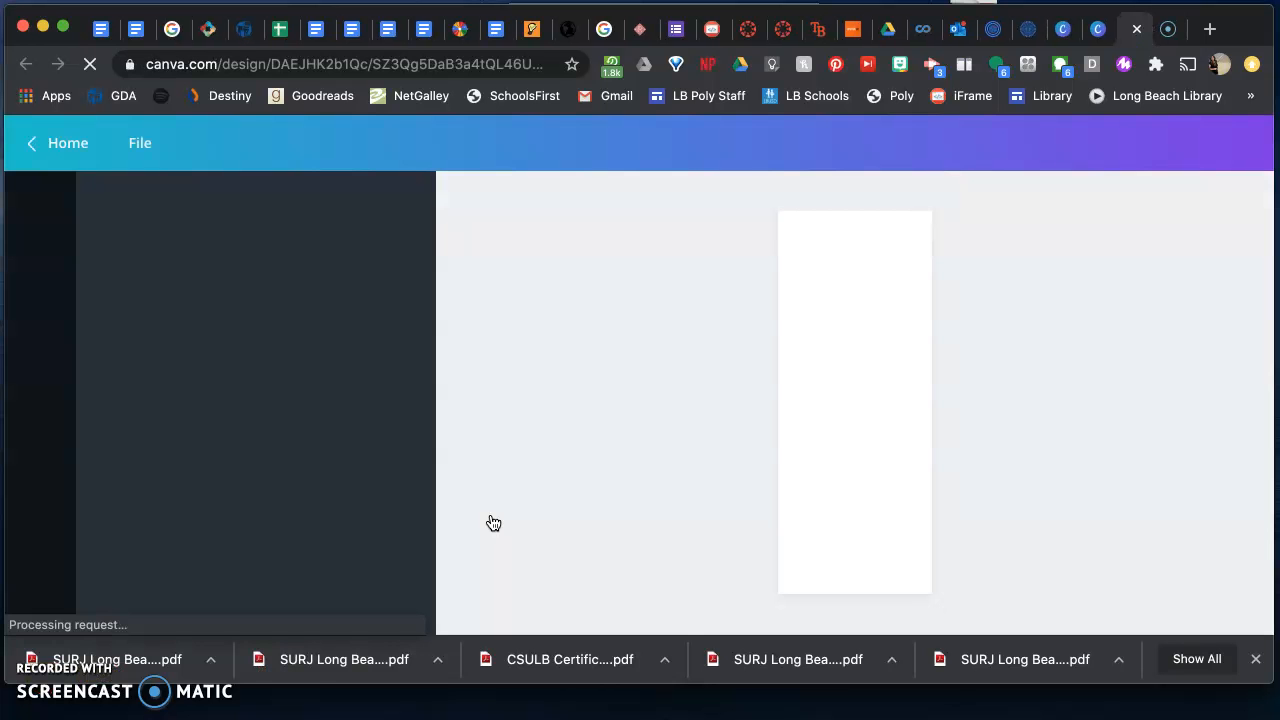
{"action": "left_click", "coordinate": [743, 380]}
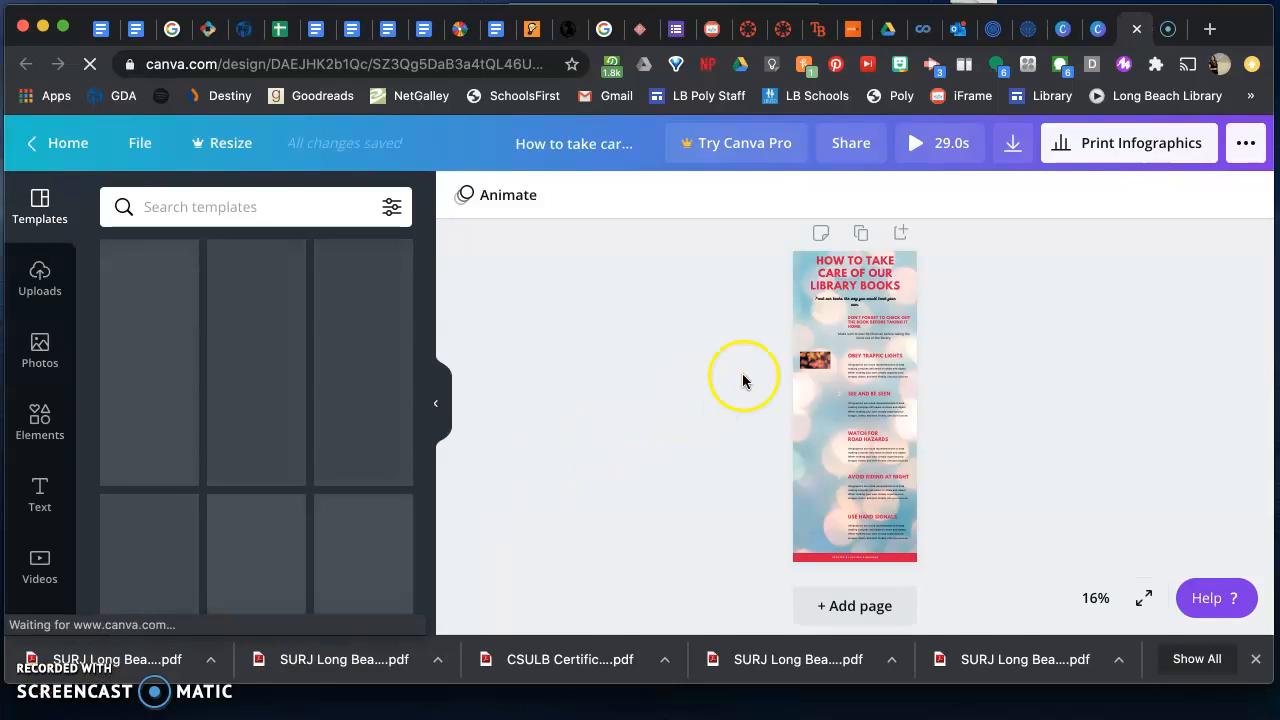
{"action": "left_click", "coordinate": [674, 355]}
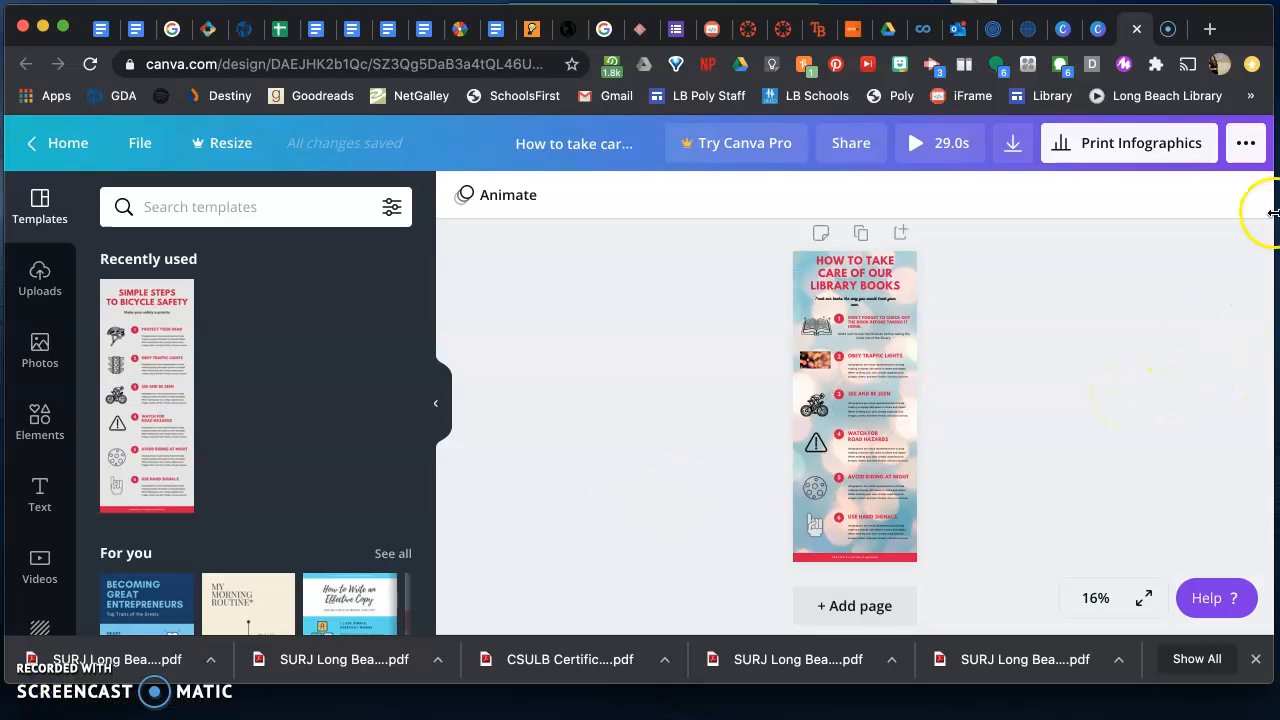
Choose Google Drive as the infographic's publishing destination and connect it by allowing Canva access to the Google account
{"action": "left_click", "coordinate": [1243, 149]}
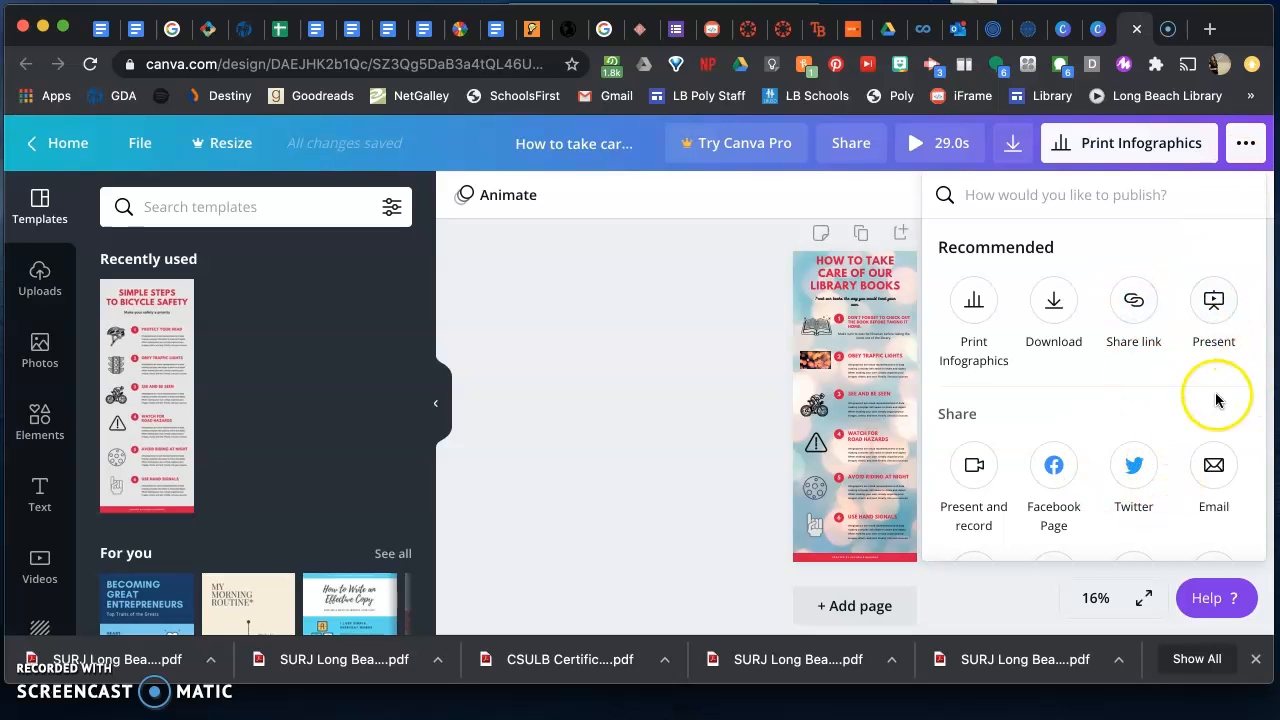
{"action": "scroll", "coordinate": [1235, 408], "scroll_direction": "down", "scroll_amount": 2}
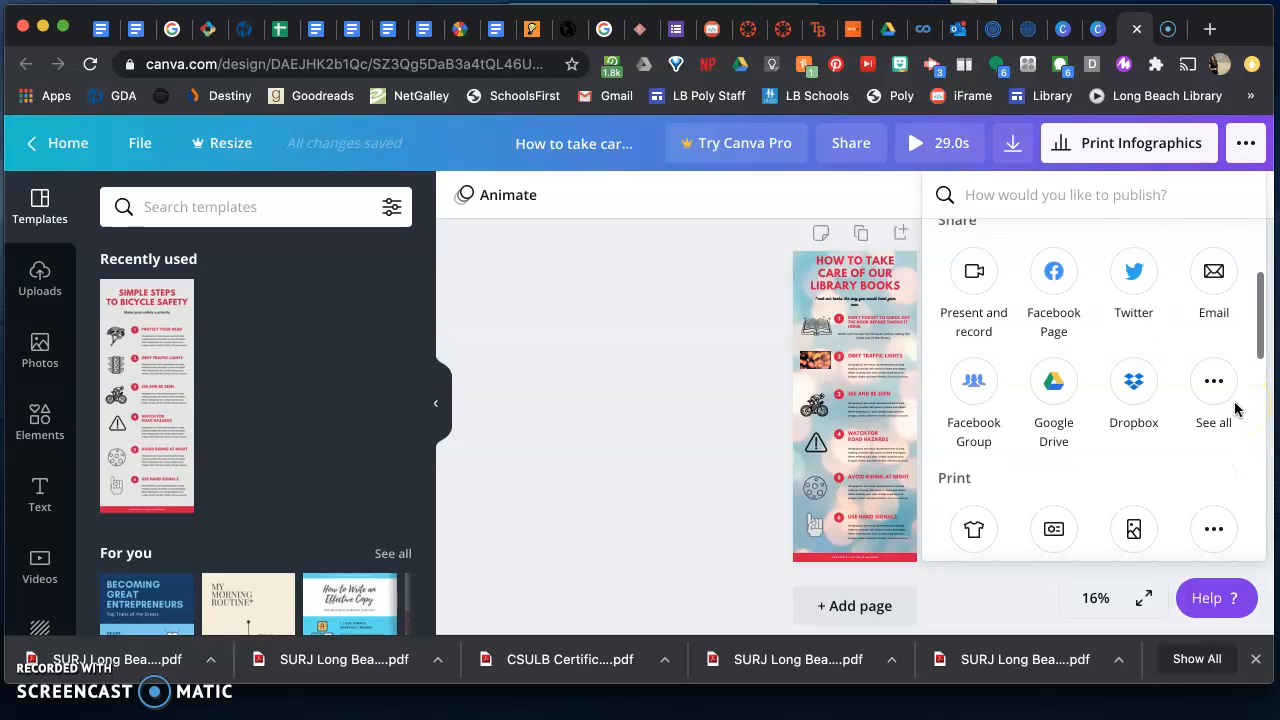
{"action": "left_click", "coordinate": [1054, 390]}
{"action": "left_click", "coordinate": [1080, 523]}
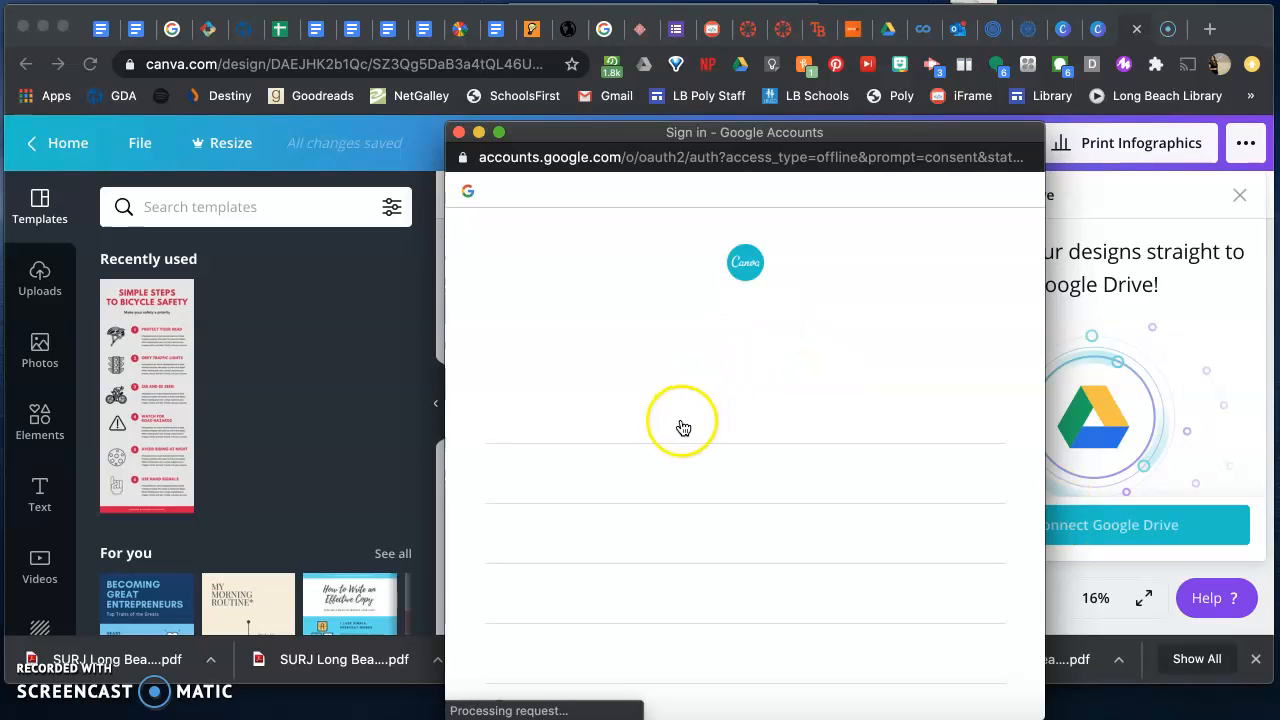
{"action": "left_click", "coordinate": [613, 424]}
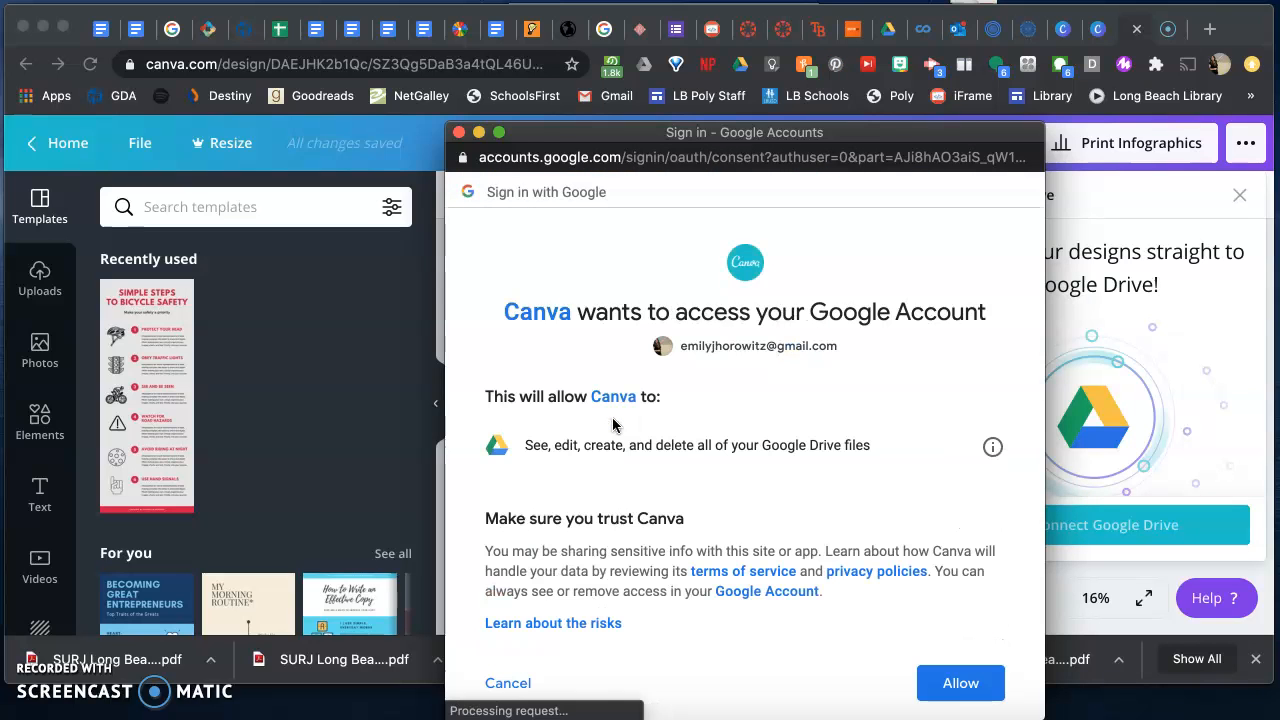
{"action": "left_click", "coordinate": [925, 680]}
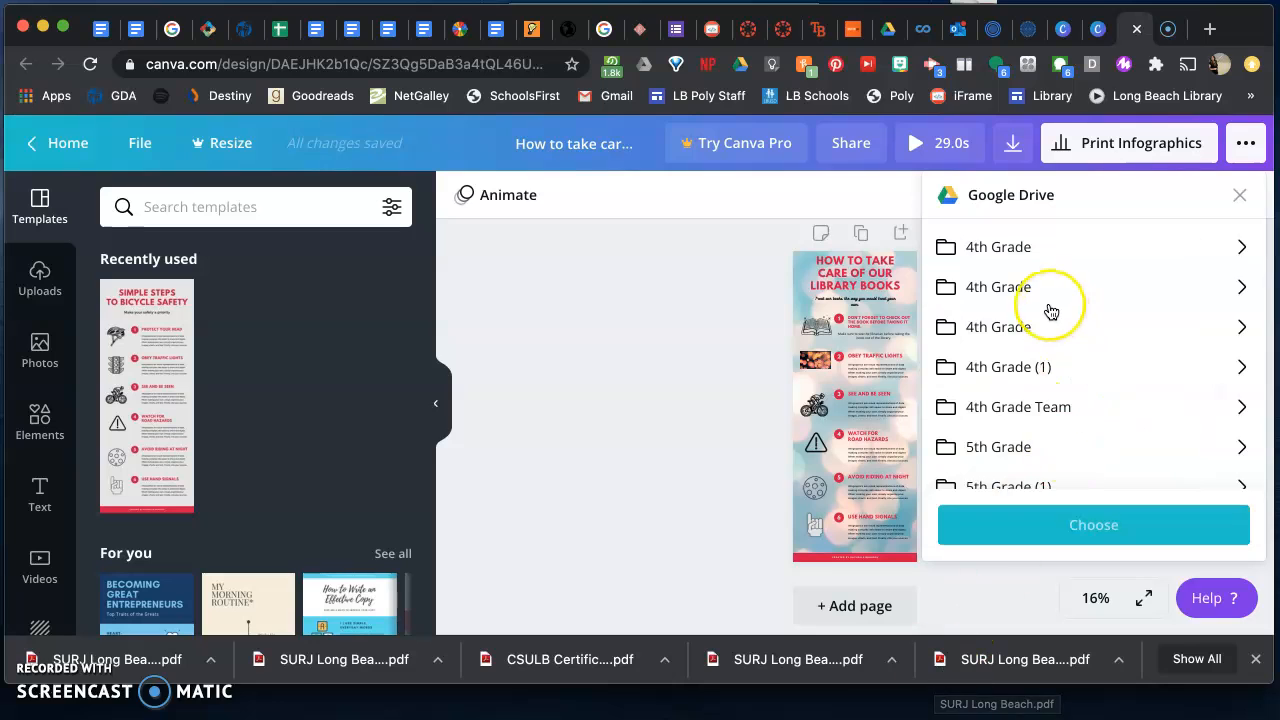
Look through the Google Drive folders for a place to save the infographic
{"action": "scroll", "coordinate": [1048, 308], "scroll_direction": "down", "scroll_amount": 10}
{"action": "scroll", "coordinate": [1050, 311], "scroll_direction": "down", "scroll_amount": 3}
{"action": "scroll", "coordinate": [1050, 311], "scroll_direction": "up", "scroll_amount": 12}
{"action": "left_click", "coordinate": [680, 366]}
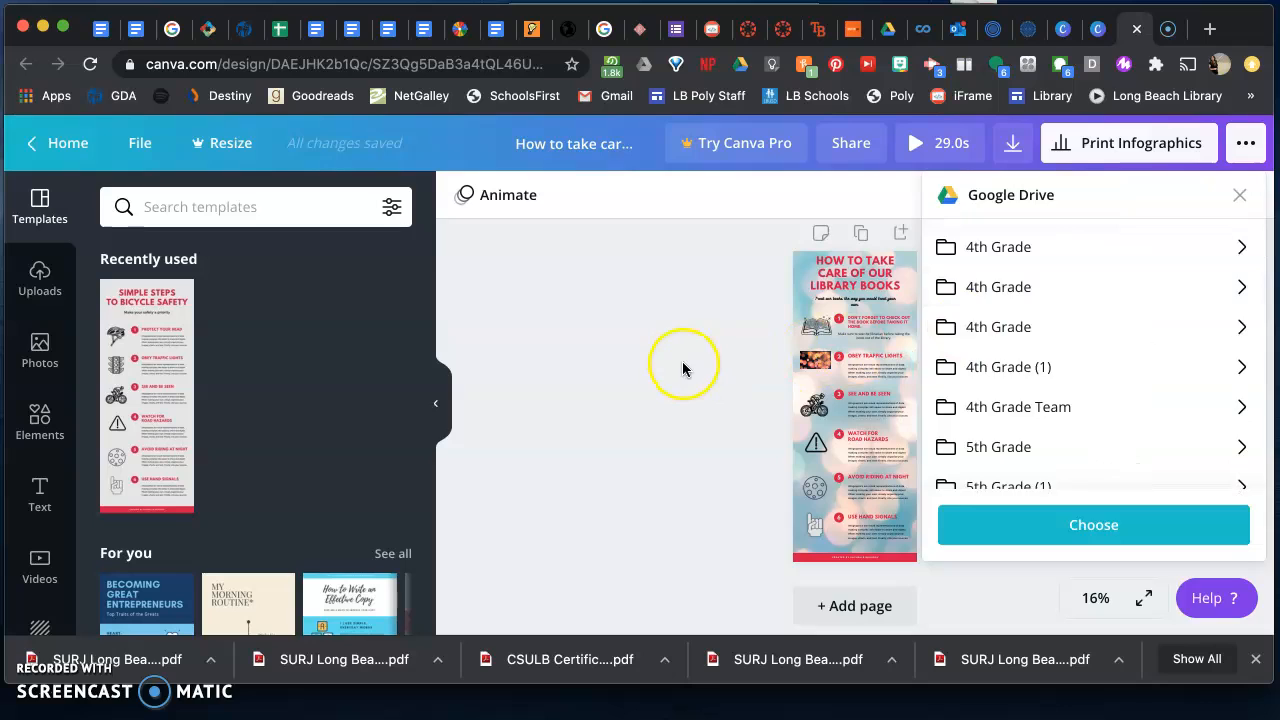